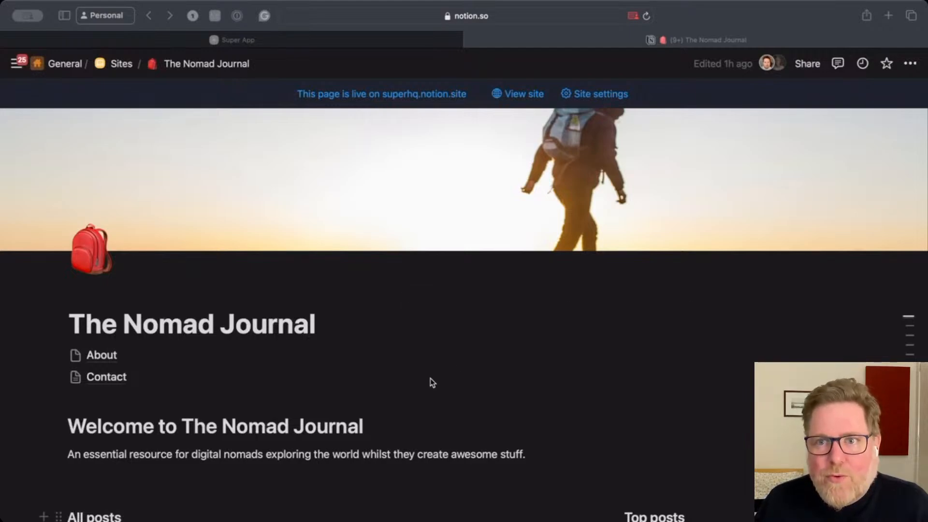
Step: Scroll through The Nomad Journal page to review its cover, intro and post sections
scroll(430, 379, "down", 5)
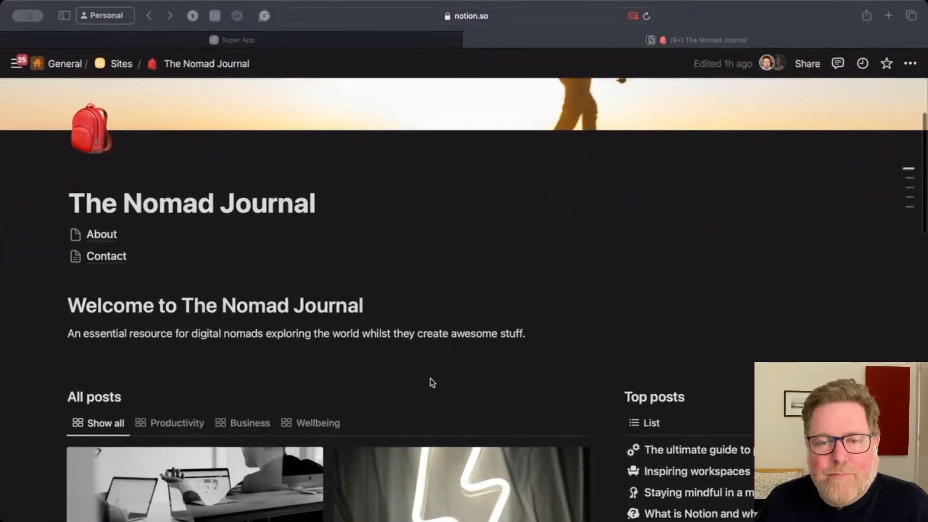
scroll(430, 378, "up", 5)
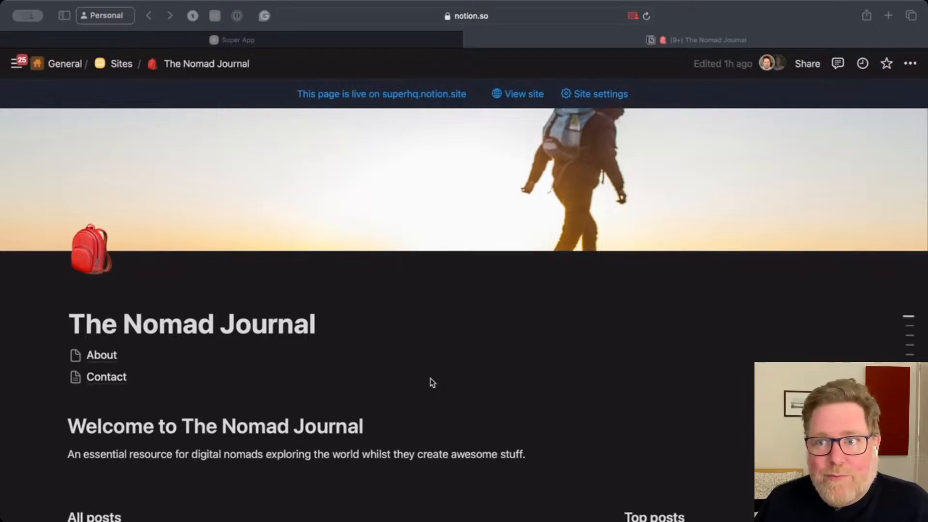
scroll(431, 379, "down", 6)
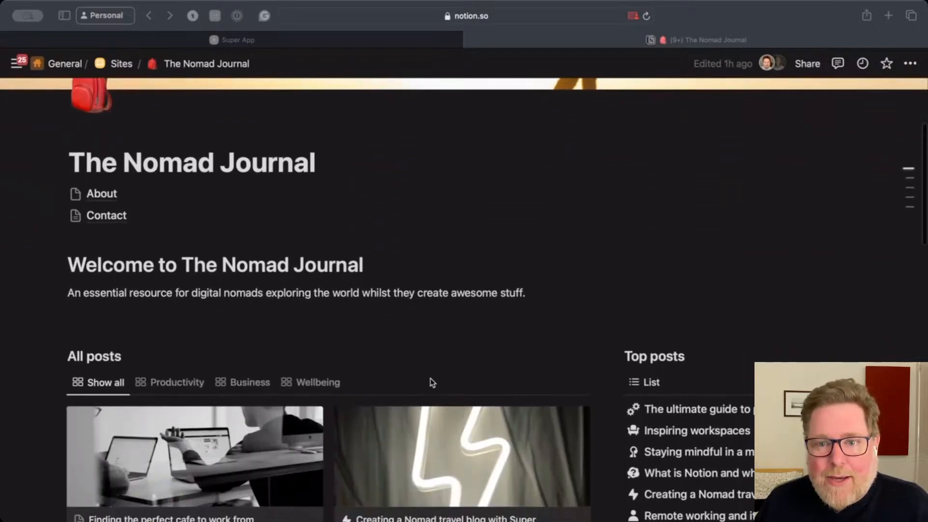
scroll(431, 383, "up", 4)
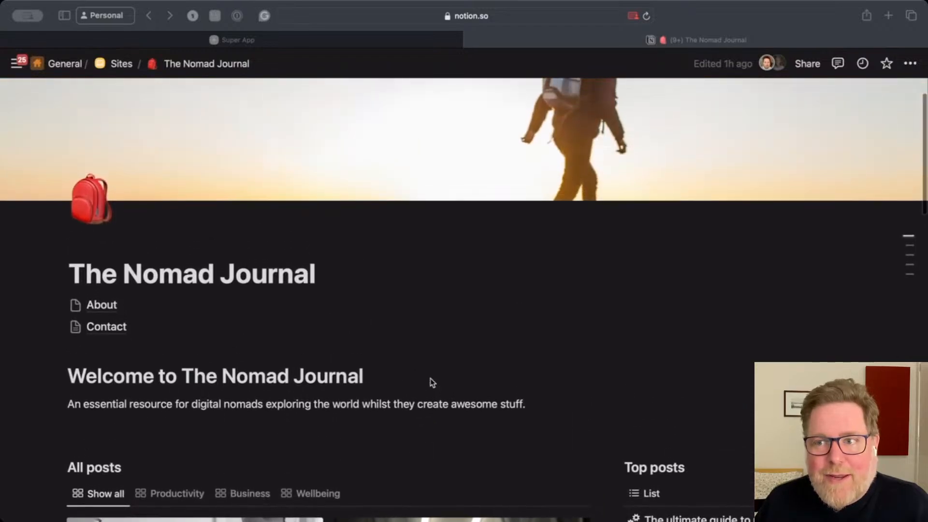
scroll(431, 382, "up", 2)
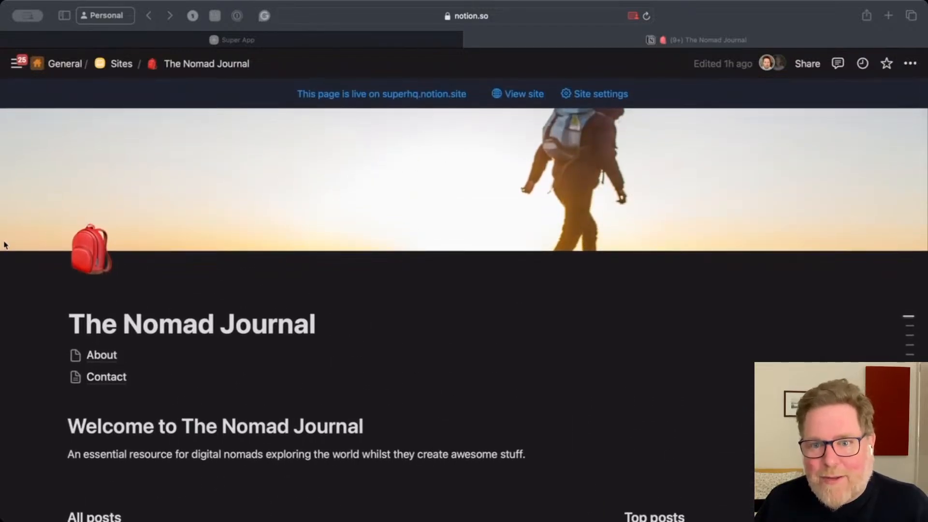
scroll(290, 454, "down", 1)
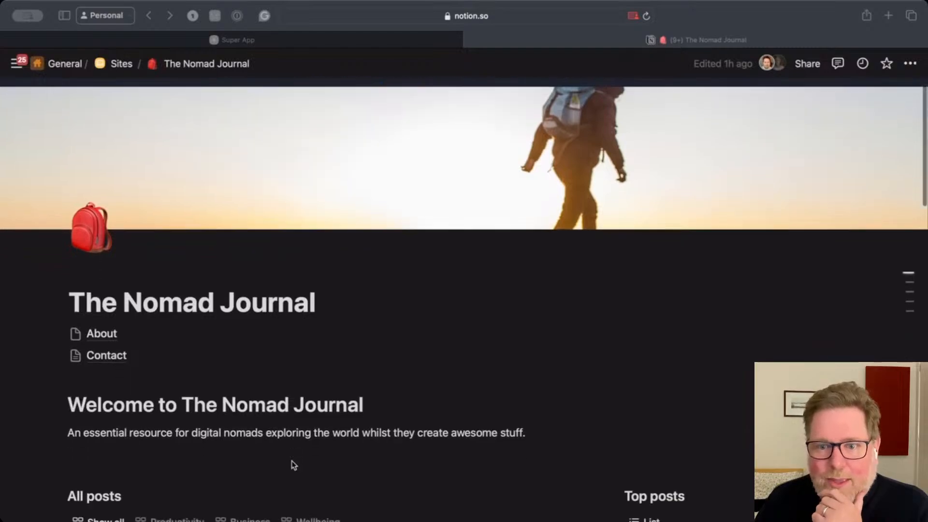
scroll(291, 465, "down", 4)
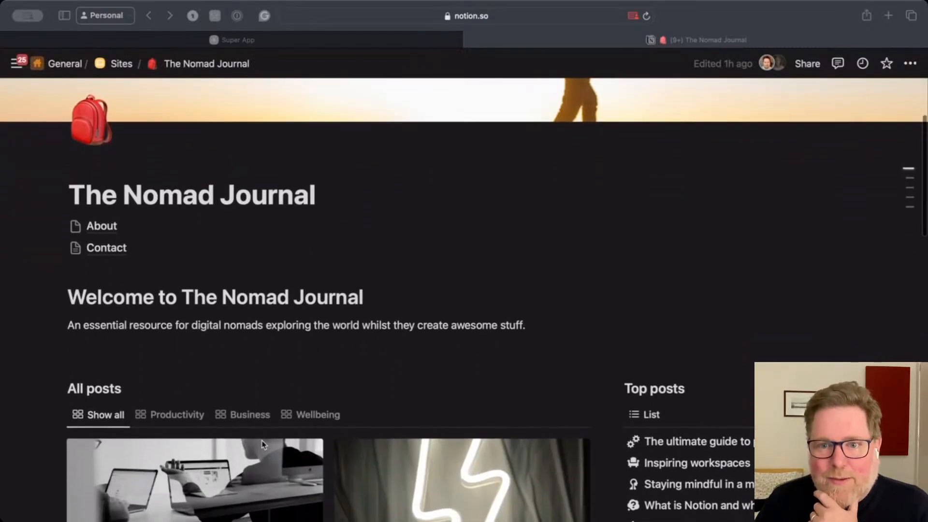
scroll(263, 443, "down", 1)
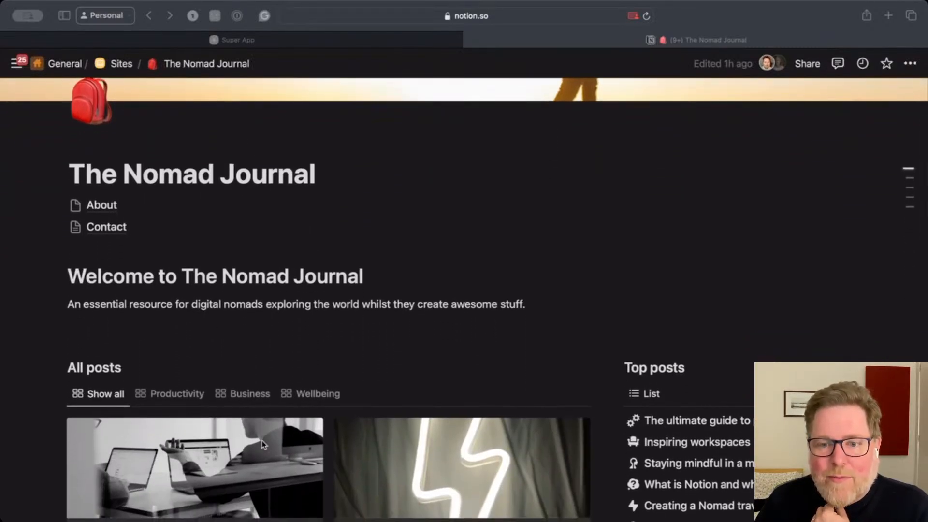
scroll(263, 444, "down", 5)
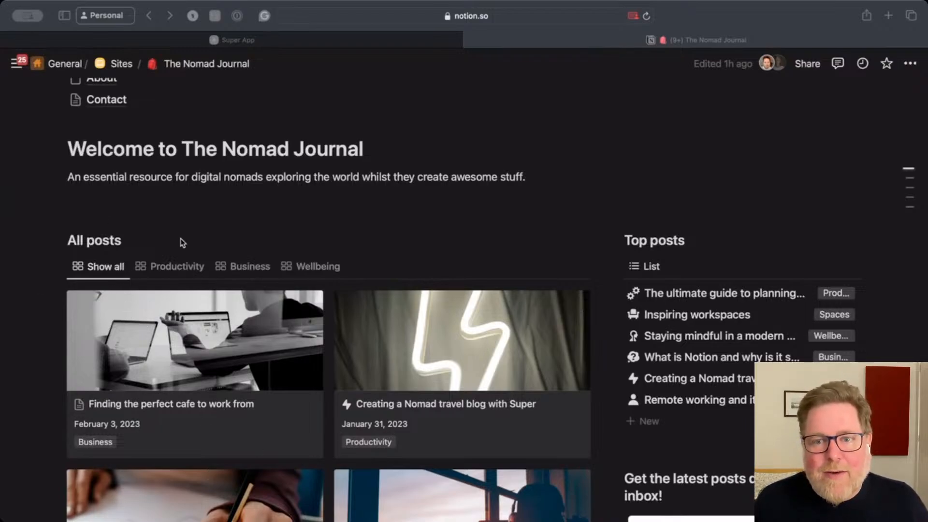
Step: Switch the All posts gallery between its Productivity, Business, Wellbeing and Show all views
left_click(175, 267)
left_click(237, 269)
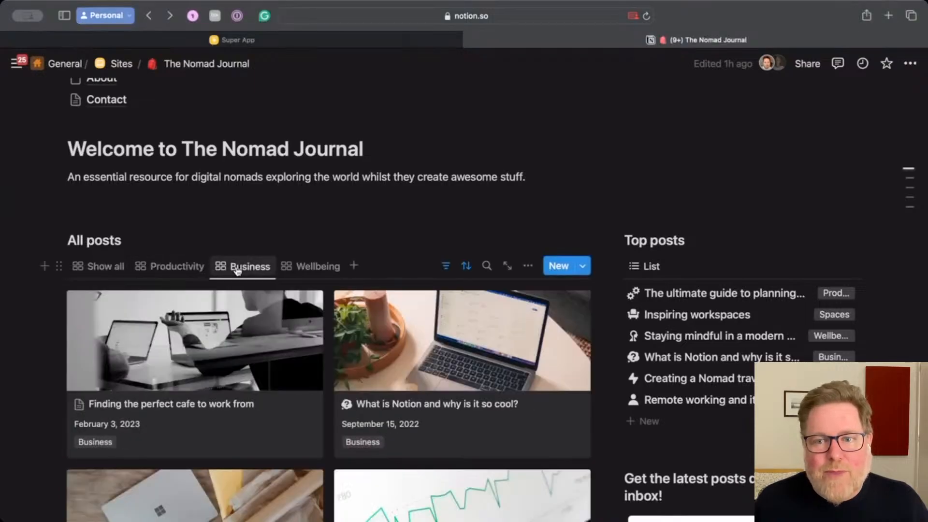
left_click(307, 266)
left_click(88, 270)
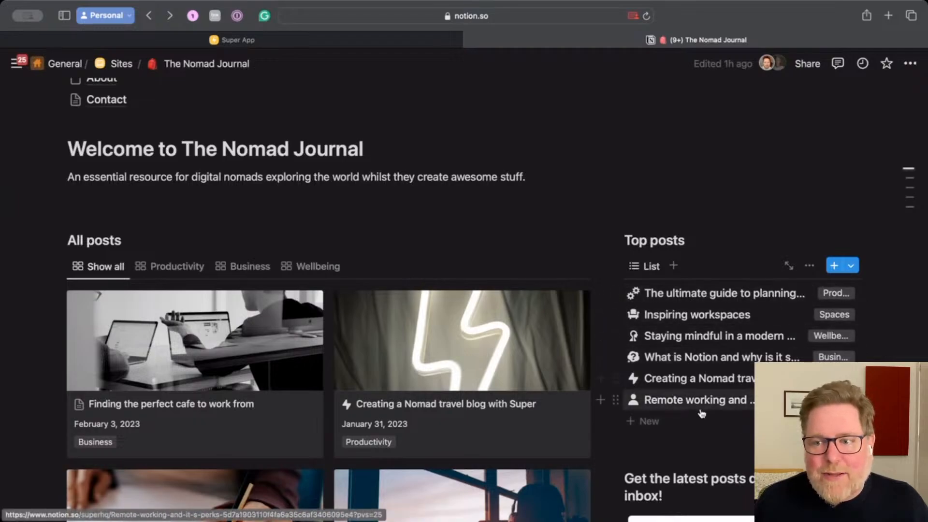
Step: Scroll to the bottom of the page and expand, then collapse, the hidden Control panel toggle
scroll(502, 384, "down", 3)
scroll(502, 385, "down", 5)
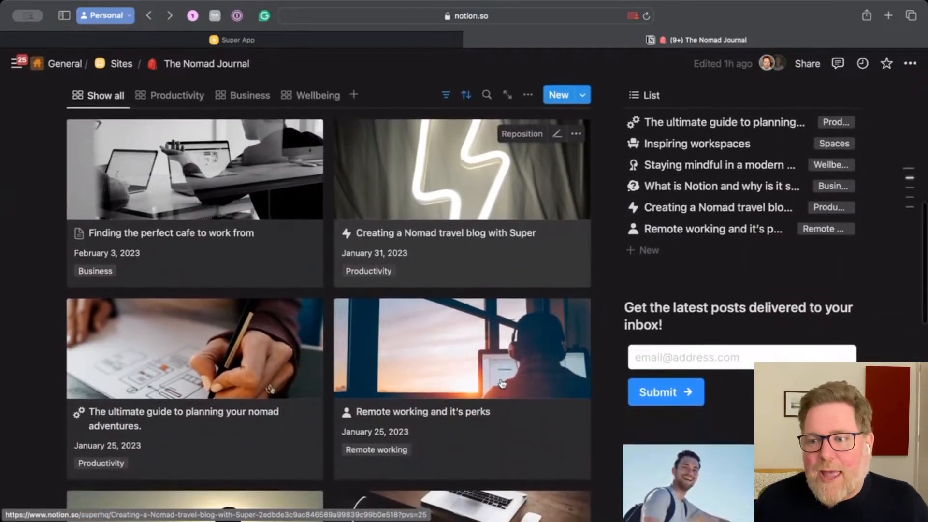
scroll(672, 379, "down", 12)
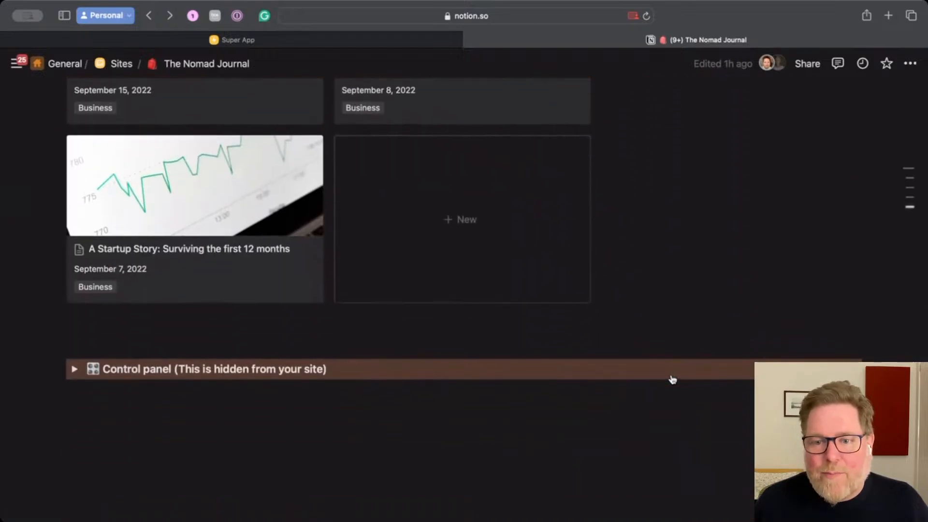
left_click(74, 371)
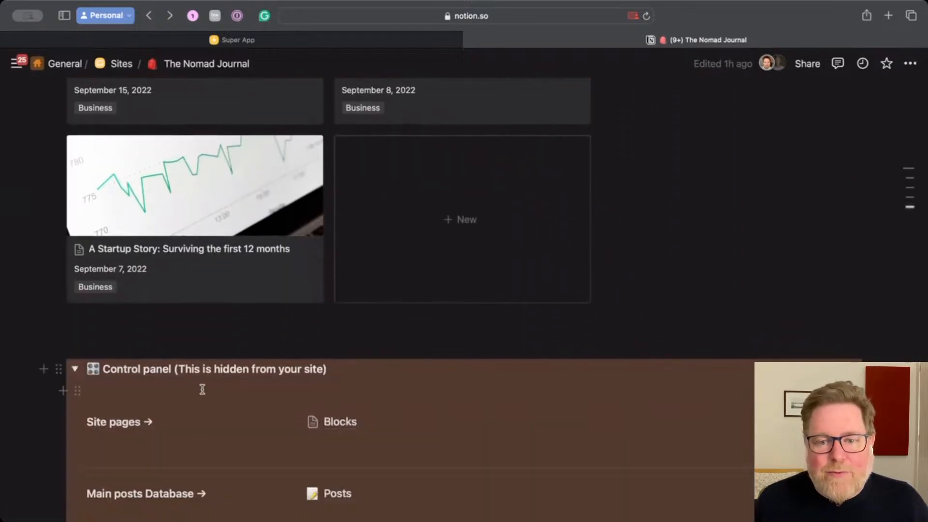
left_click(75, 371)
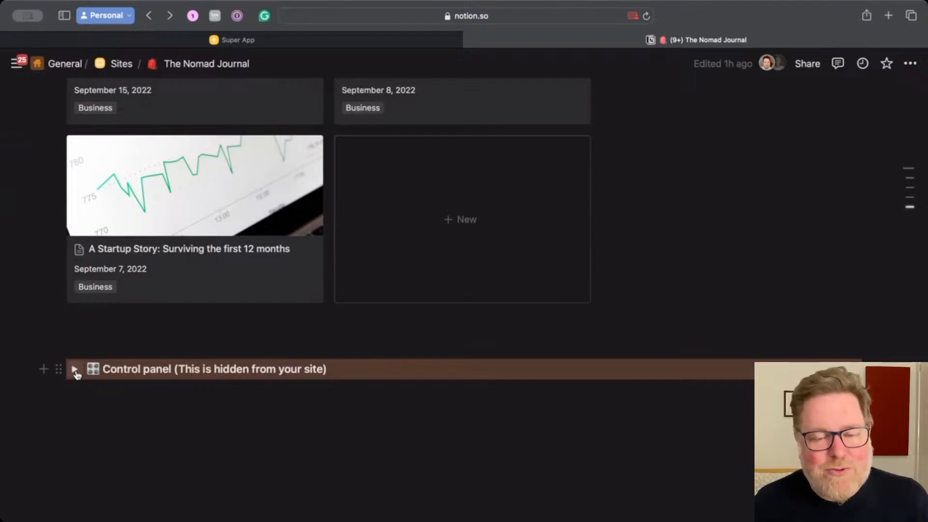
Step: Open the page's site settings and copy the published superhq.notion.site link
scroll(76, 374, "up", 7)
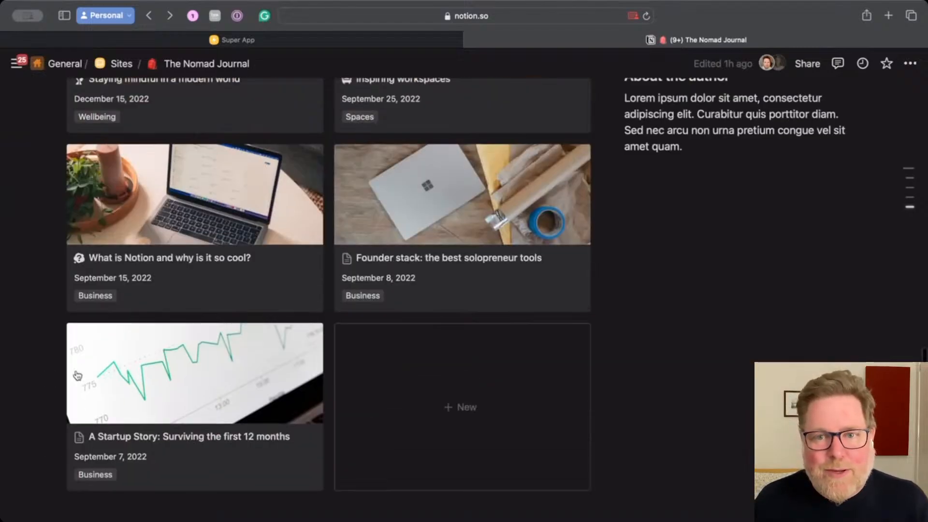
scroll(76, 375, "up", 10)
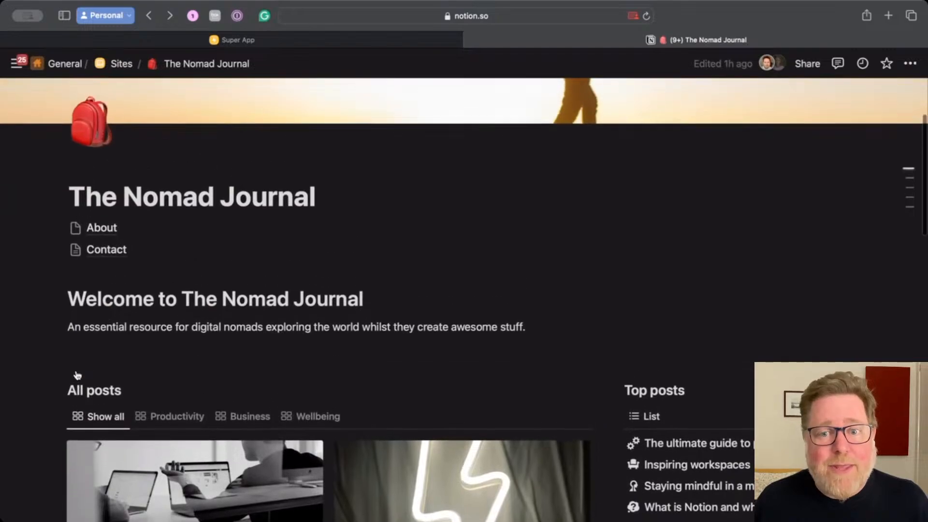
mouse_move(88, 254)
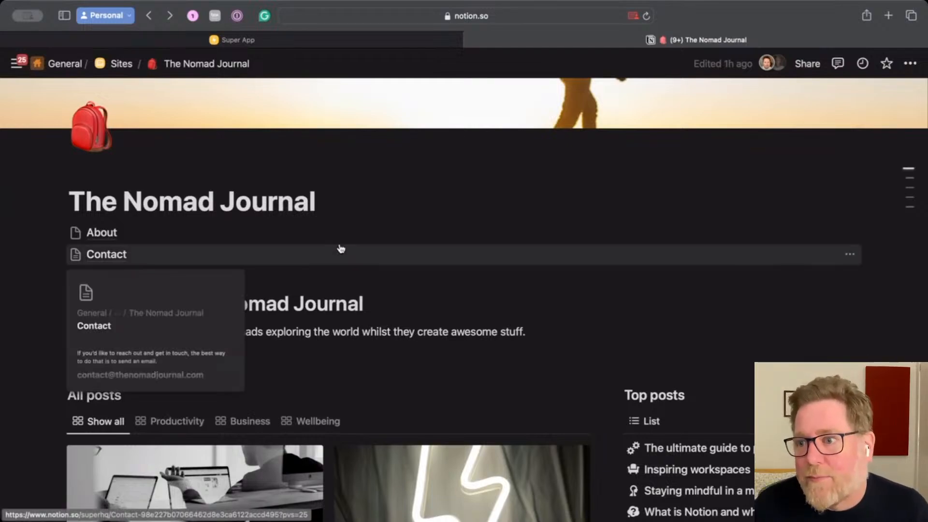
scroll(340, 248, "up", 2)
scroll(341, 249, "up", 2)
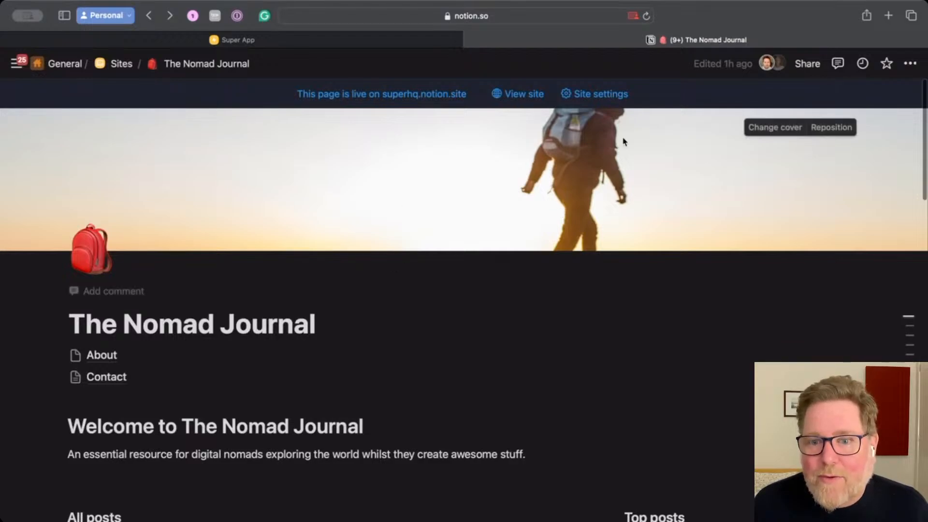
left_click(604, 95)
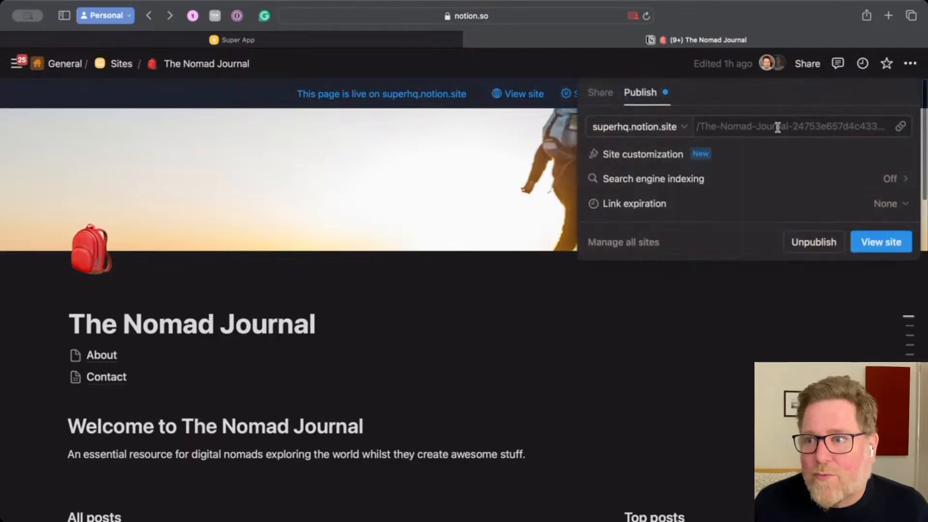
left_click(900, 128)
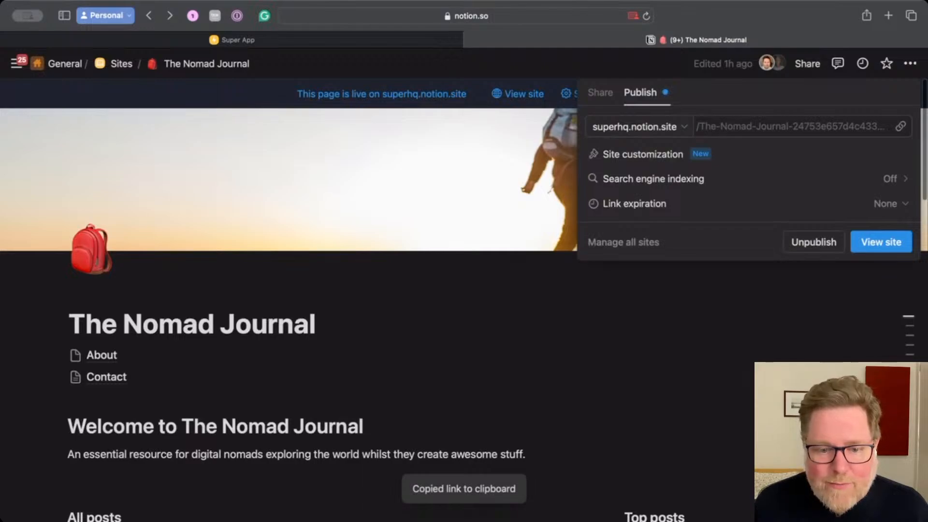
Step: Switch to the Super app alongside Notion and copy the published Notion link again
key("super+Tab")
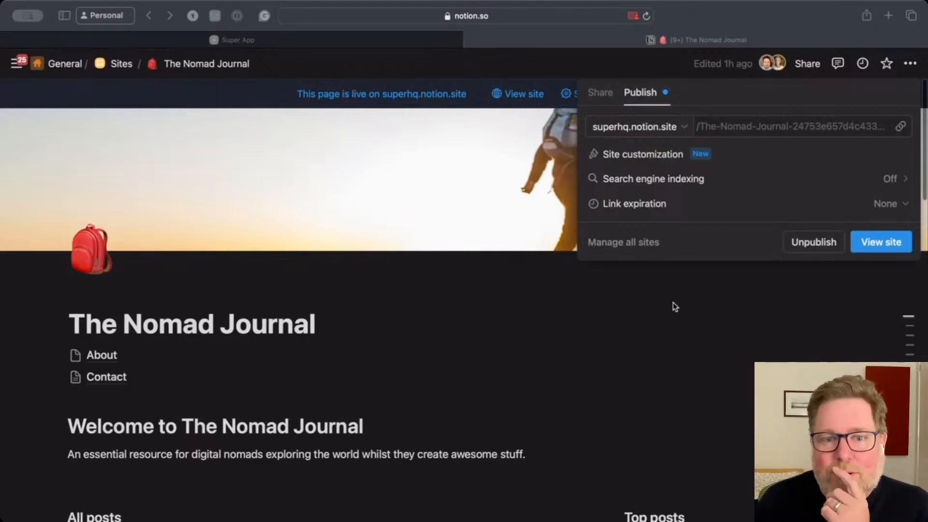
left_click(814, 285)
left_click(814, 285)
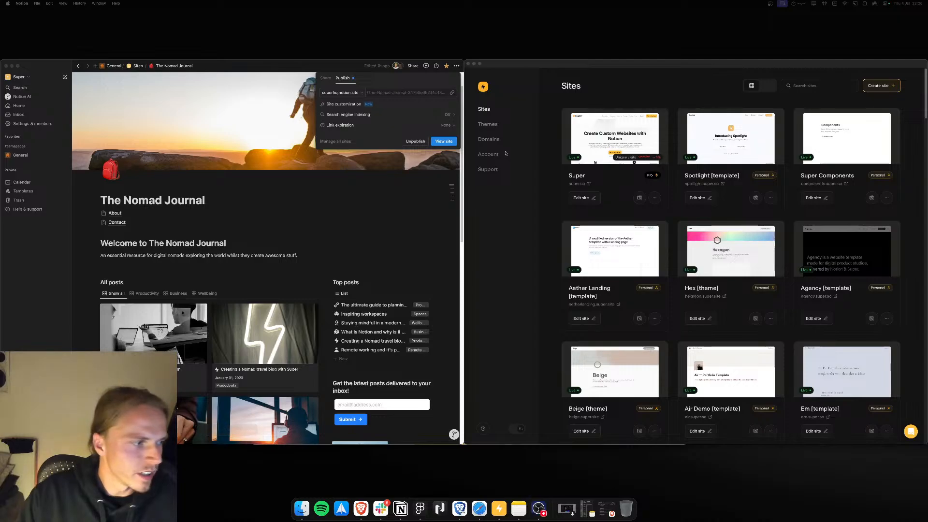
left_click(639, 66)
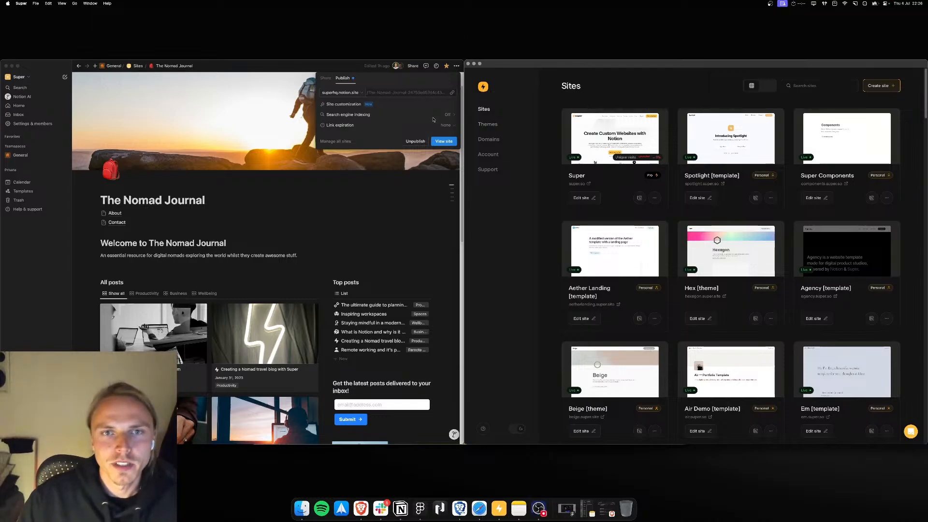
left_click(451, 93)
left_click(450, 93)
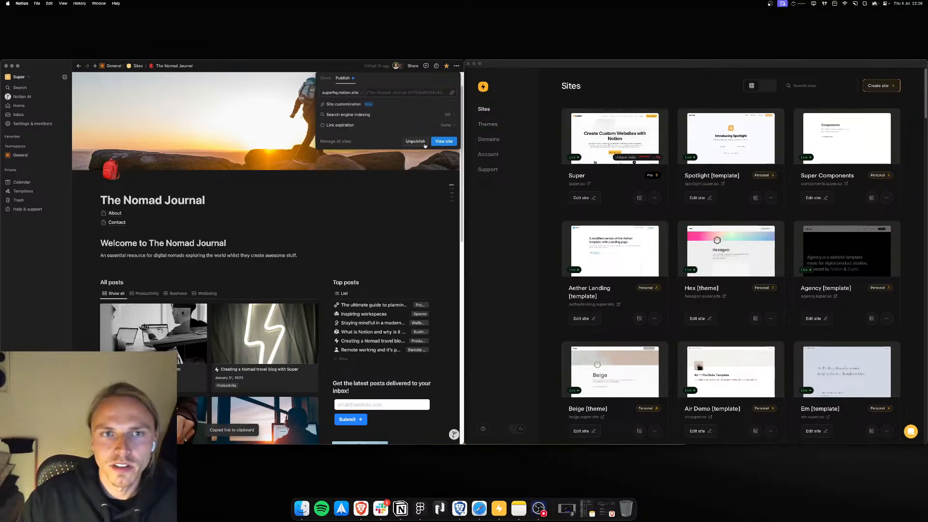
Step: Create a new Super site named The Nomad Journal from the copied Notion share URL and set it live
left_click(592, 104)
left_click(878, 86)
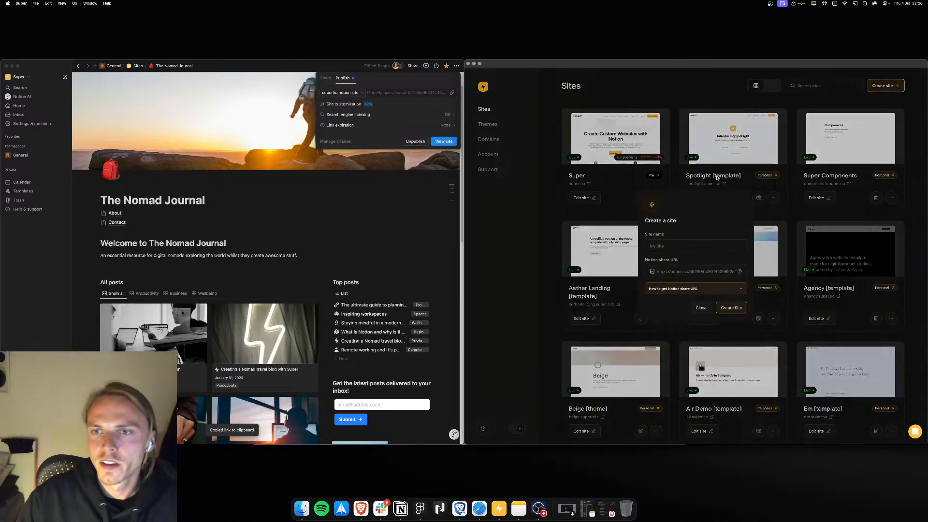
left_click(665, 247)
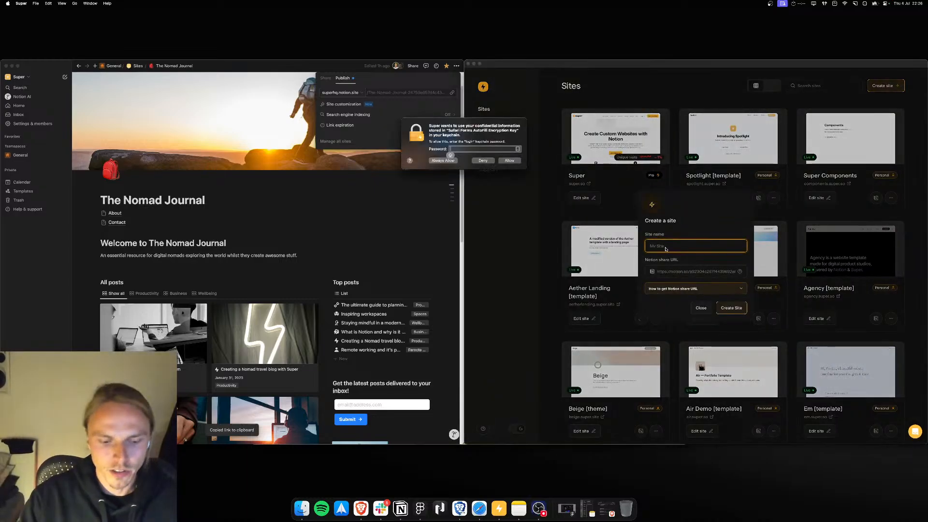
key("Escape")
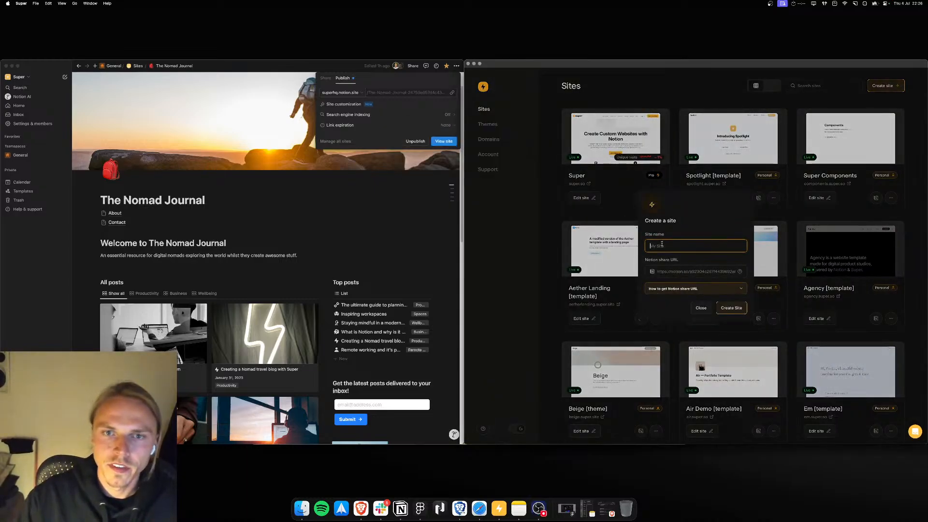
type("The")
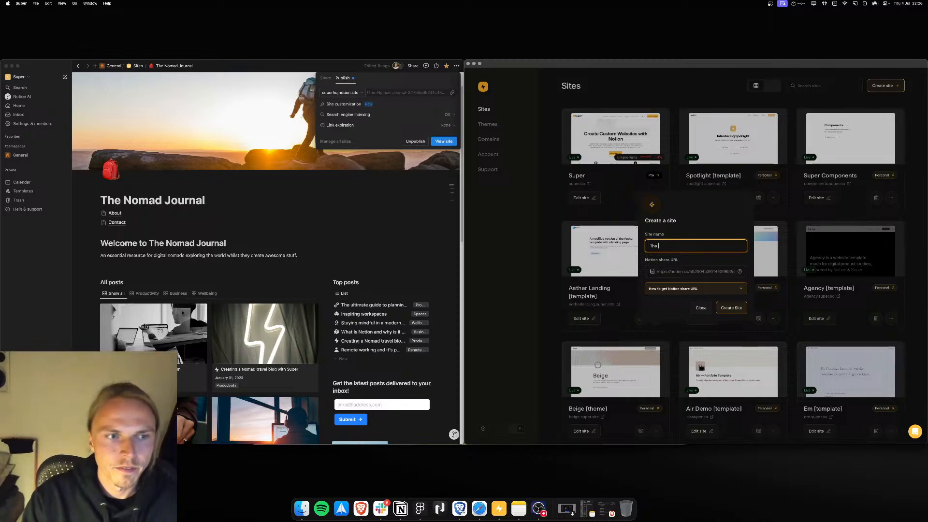
type(" Nomad Journal")
key("Tab")
key("super+v")
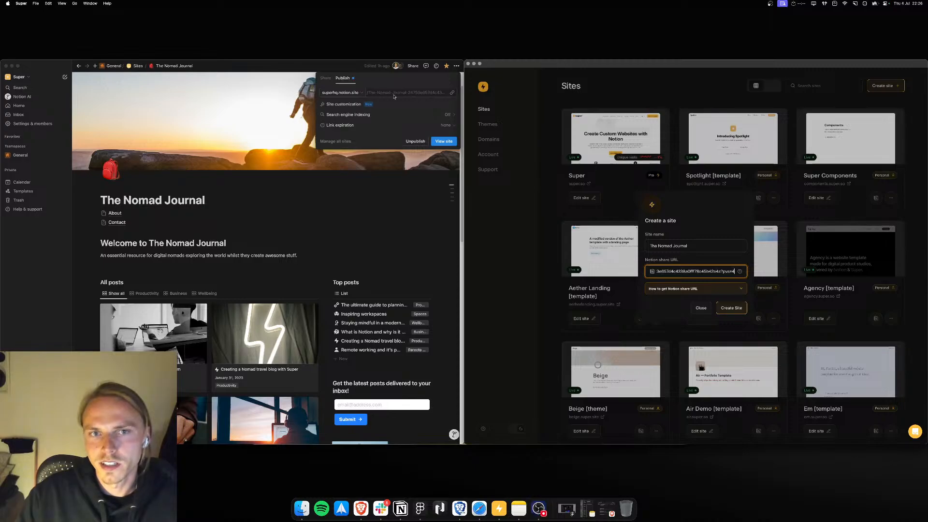
left_click(731, 308)
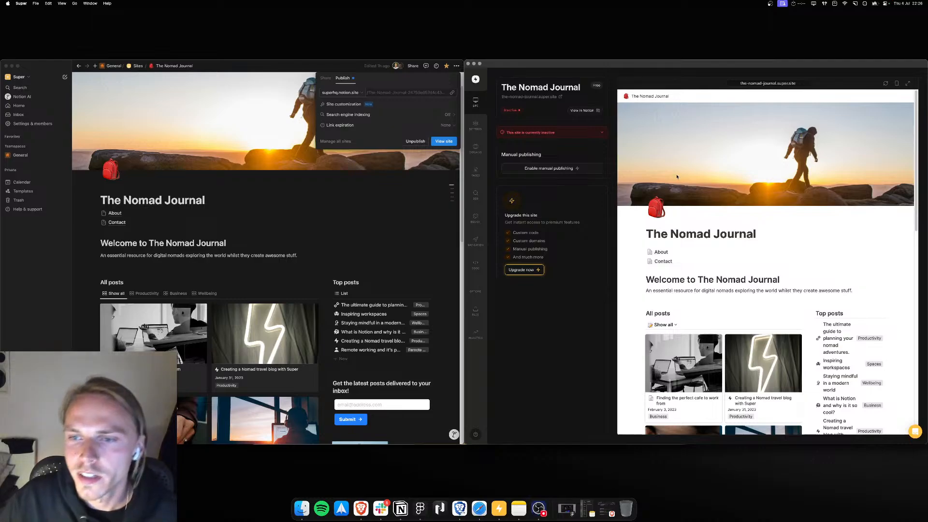
left_click(586, 133)
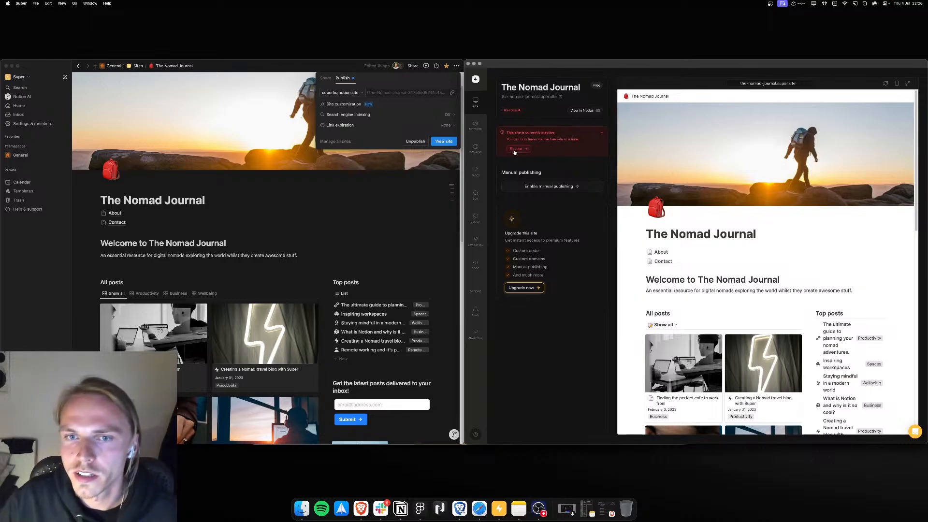
left_click(522, 287)
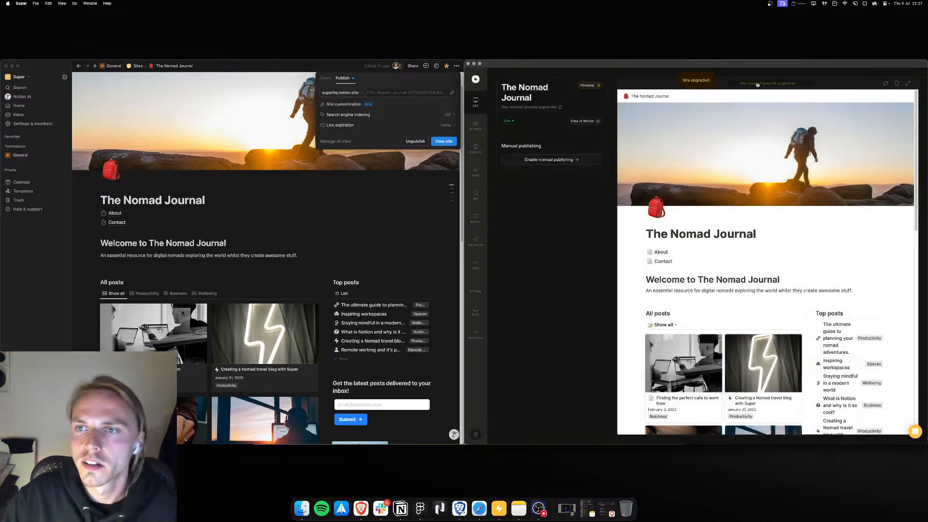
Step: Switch to the browser and view the live site at the-nomad-journal.super.site
key("super+Tab")
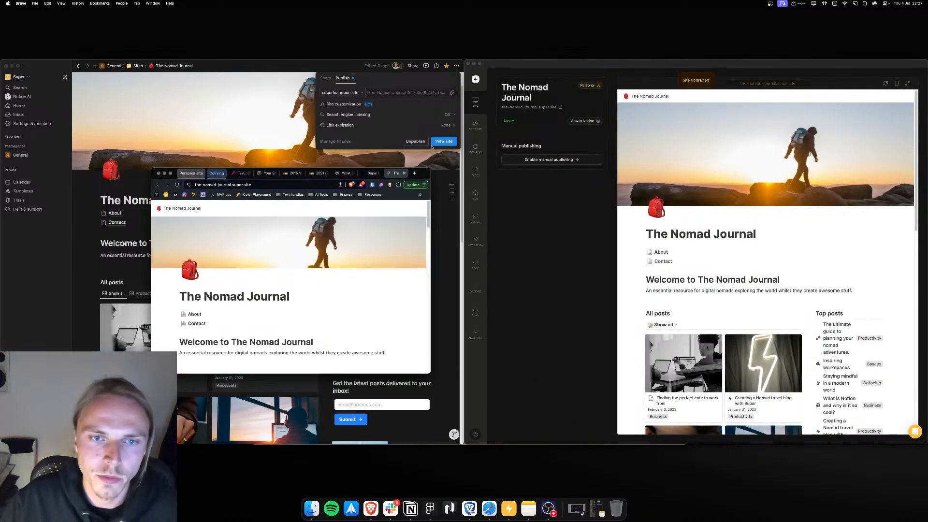
left_click_drag(396, 174, 605, 65)
left_click(164, 173)
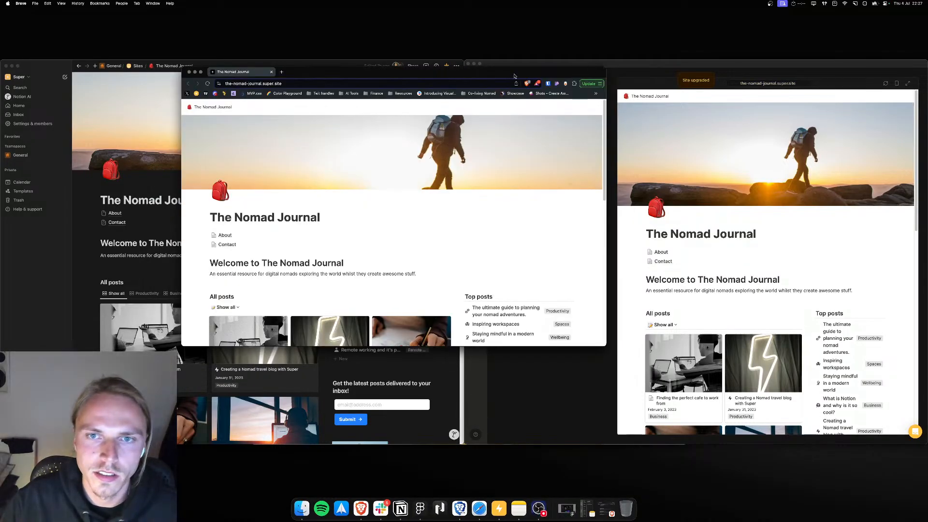
Step: Hide the browser's bookmarks bar and reposition the window showing the live Nomad Journal site
left_click_drag(516, 71, 584, 160)
left_click_drag(579, 154, 580, 147)
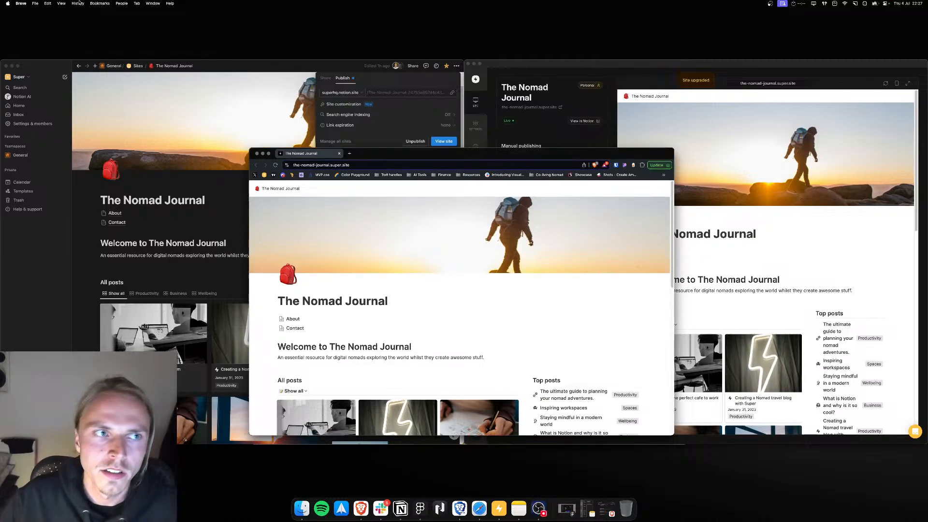
left_click(100, 3)
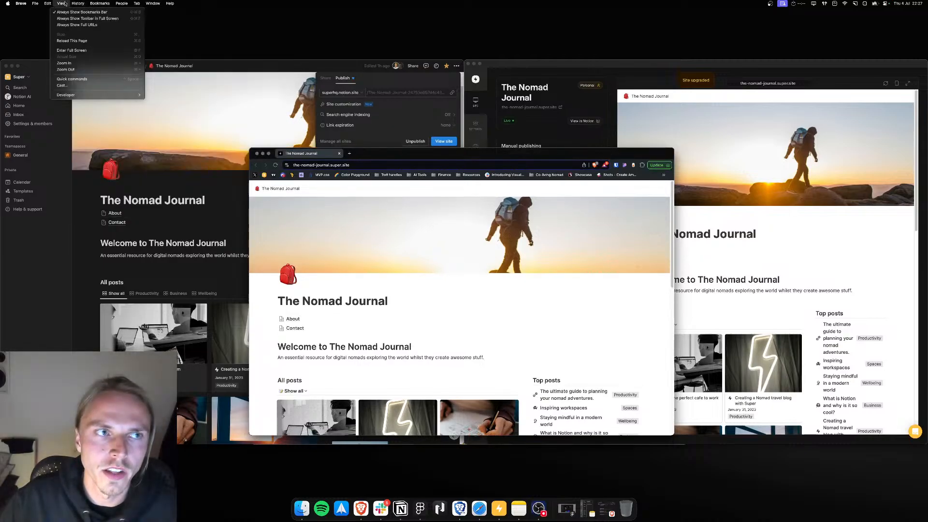
left_click(71, 13)
left_click_drag(517, 154, 554, 67)
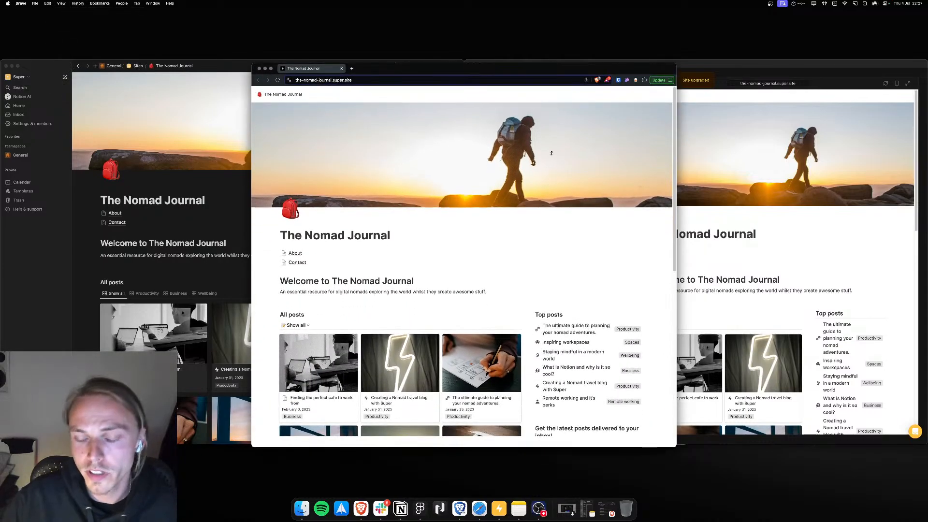
left_click_drag(557, 74, 562, 82)
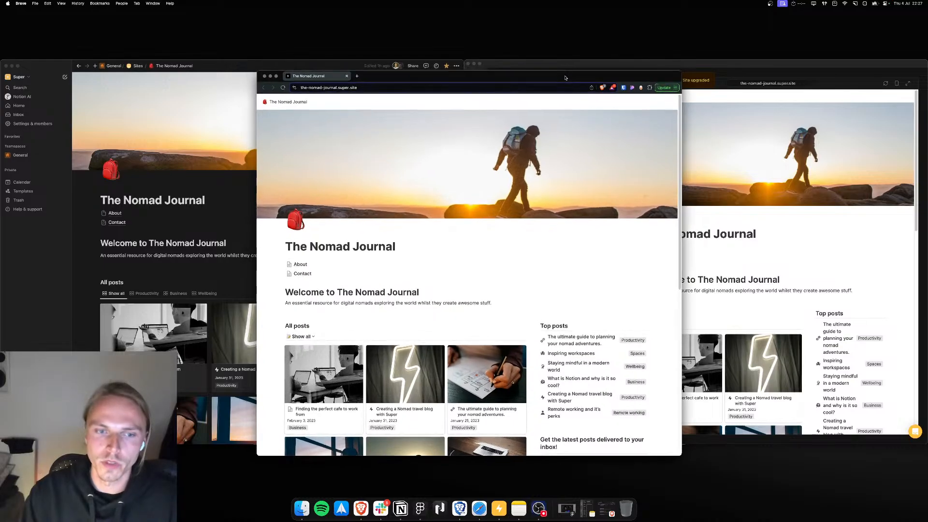
Step: Scroll through the live site's home page to review its posts, then return to the Super app
scroll(527, 171, "down", 10)
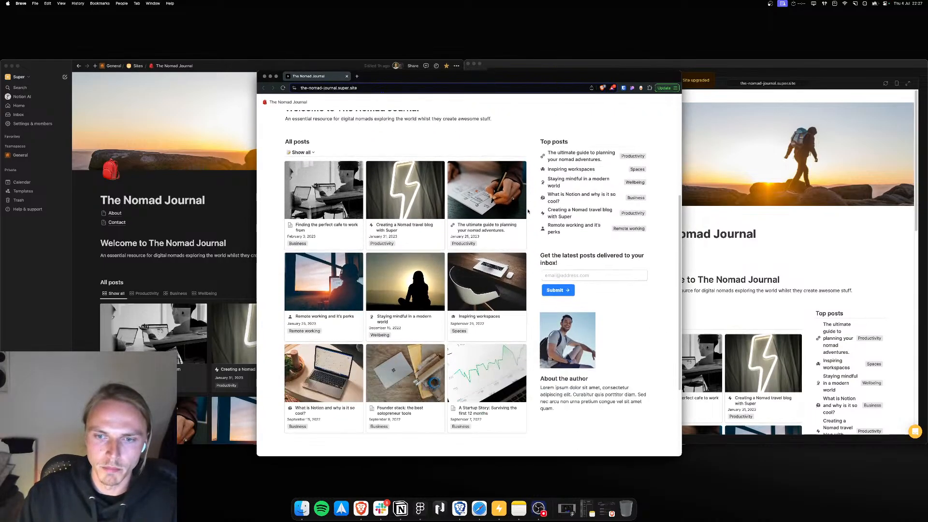
scroll(527, 211, "up", 10)
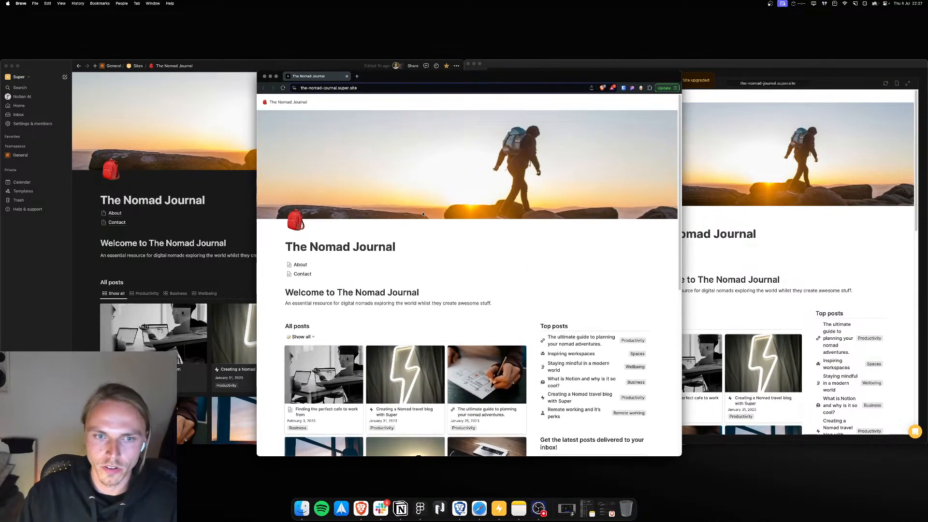
mouse_move(410, 79)
left_mouse_down()
mouse_move(416, 84)
mouse_move(280, 78)
mouse_move(394, 81)
left_mouse_up()
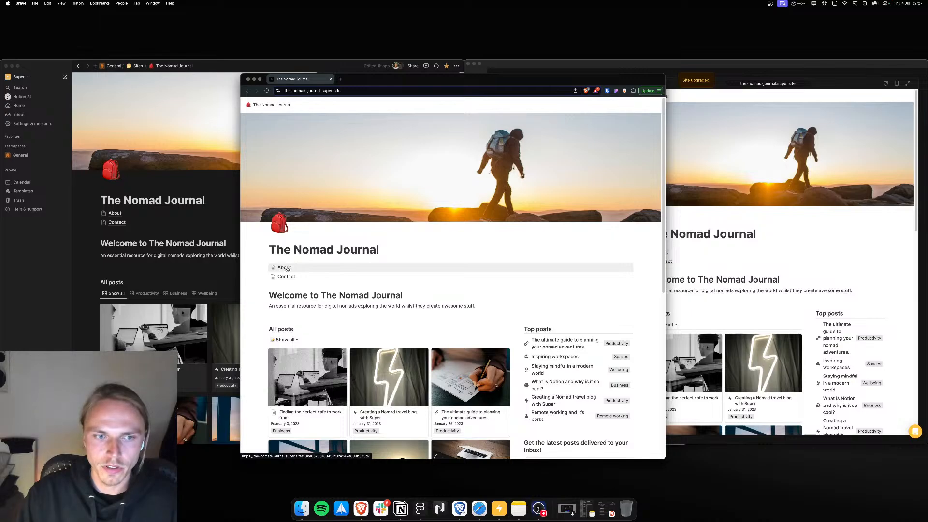
left_click_drag(501, 85, 575, 149)
left_click(328, 146)
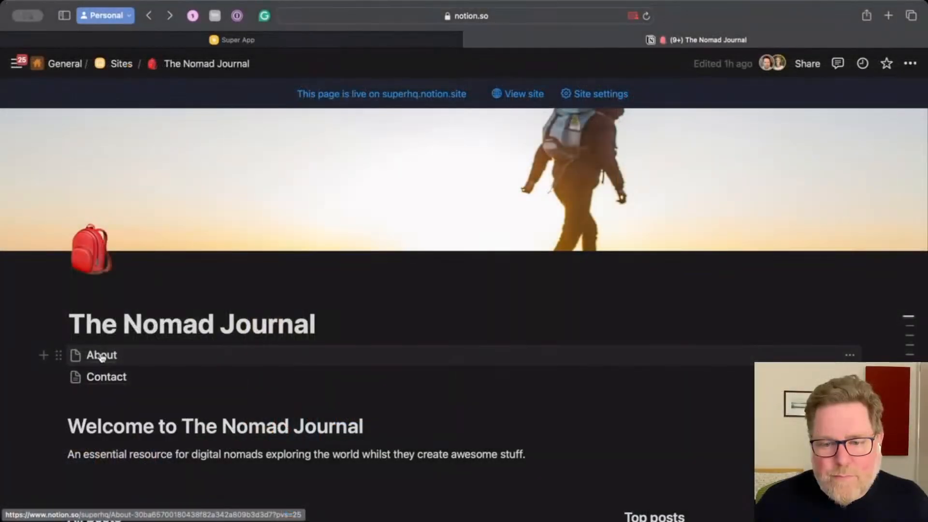
left_click(99, 356)
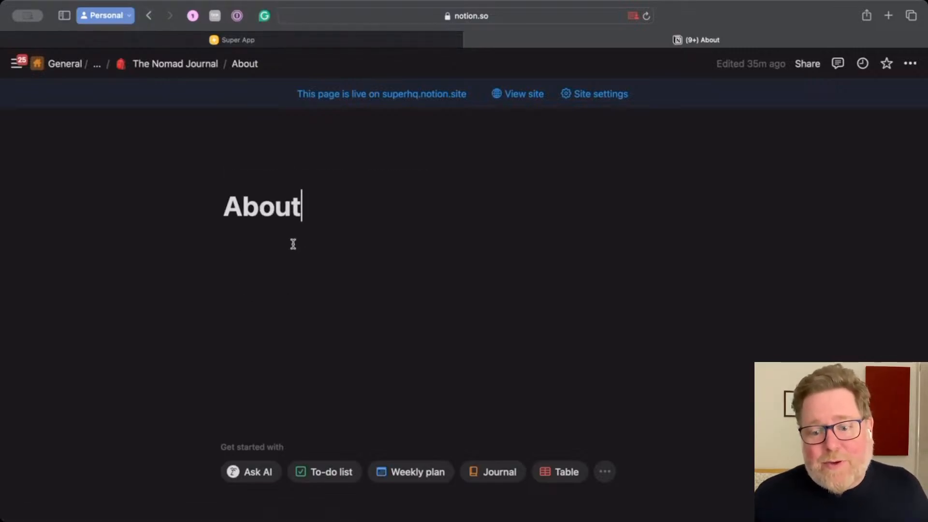
Step: On the About page, have Notion AI write an about page for the Nomad Journal and accept the generated text
key("Return")
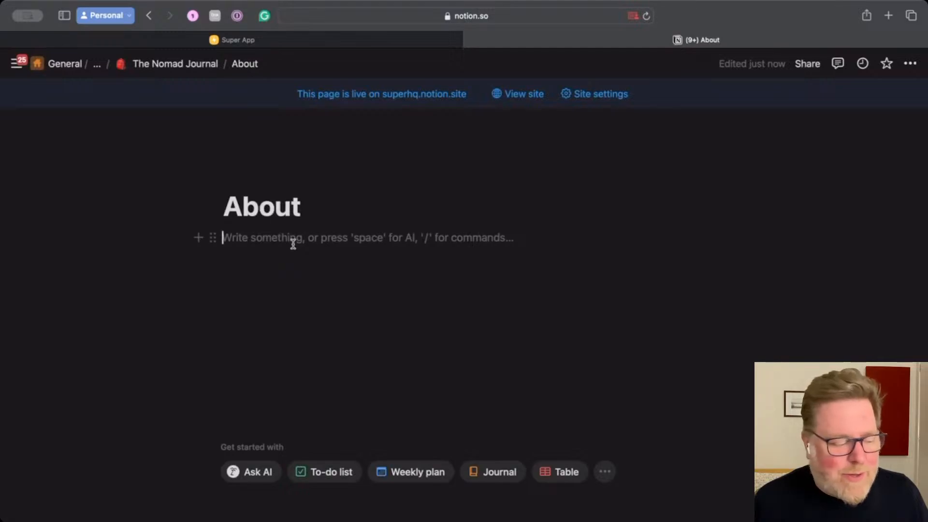
key("space")
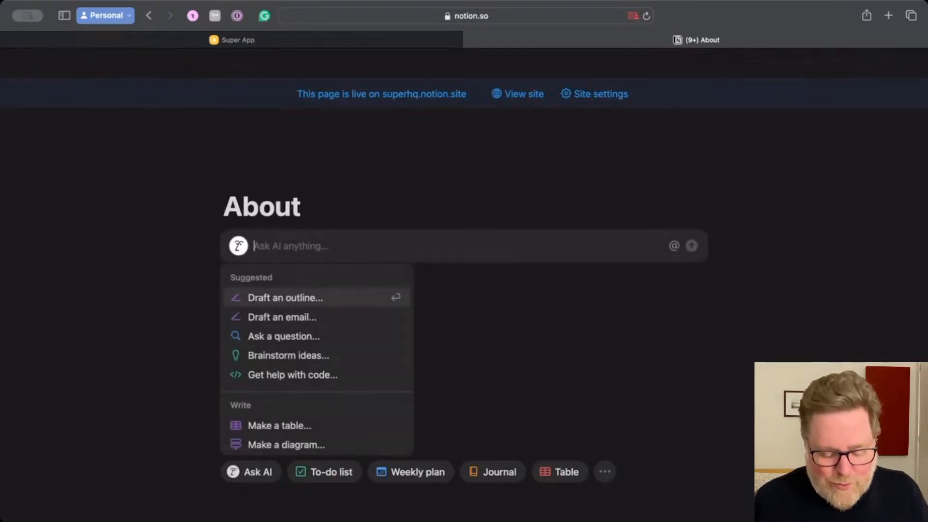
type("write and")
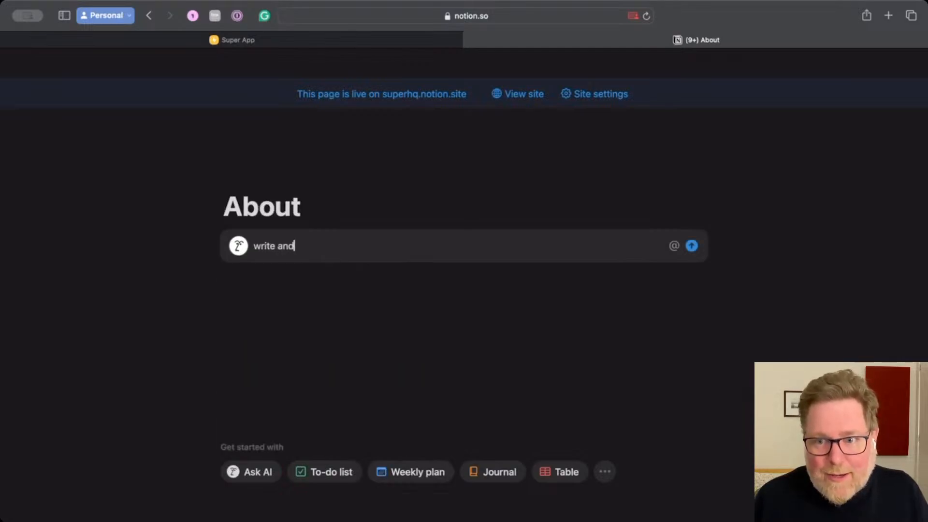
key("BackSpace")
type("about")
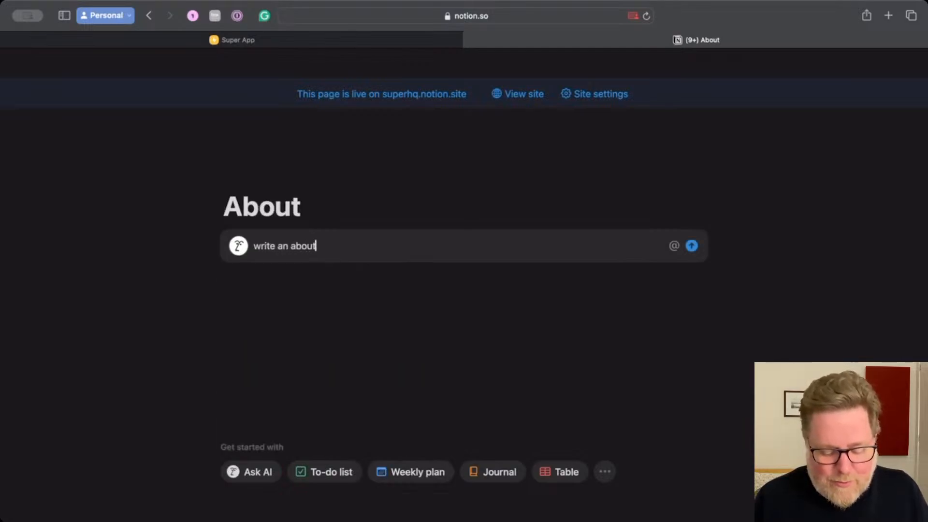
type(" page for ")
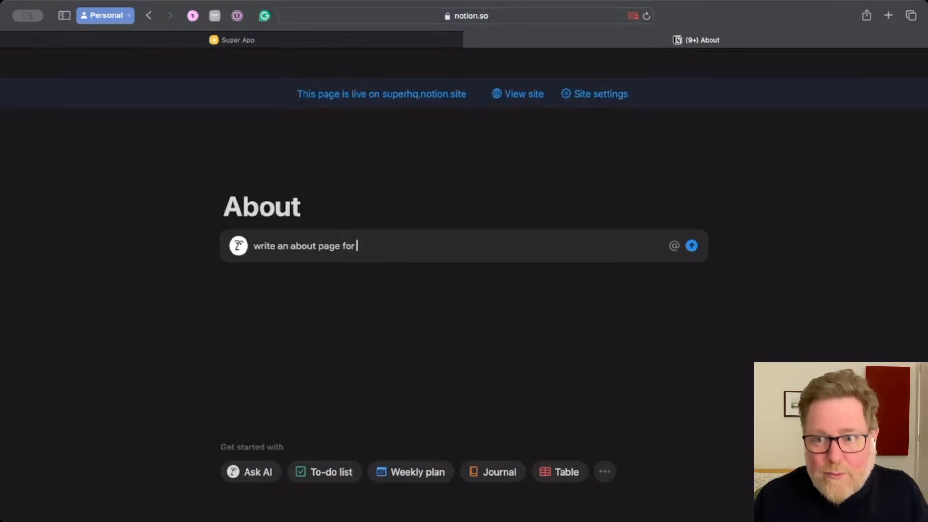
type("the ")
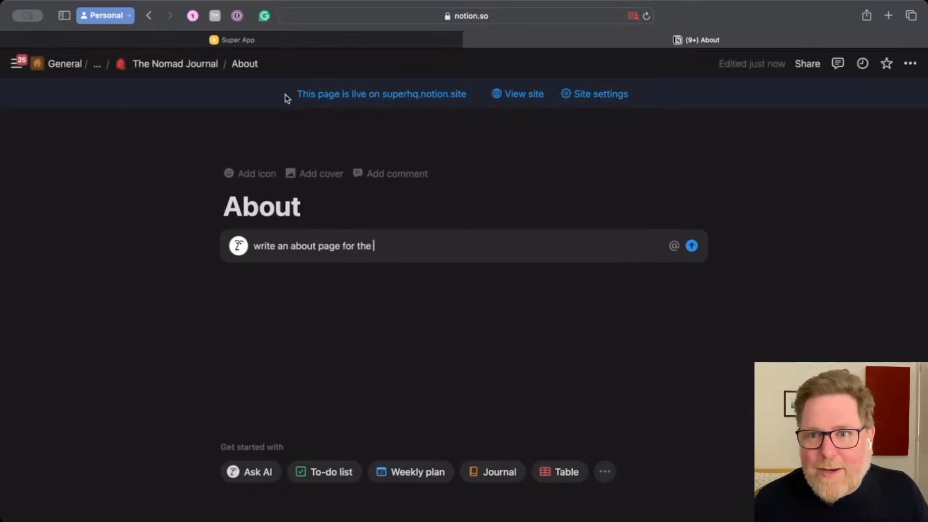
type("N")
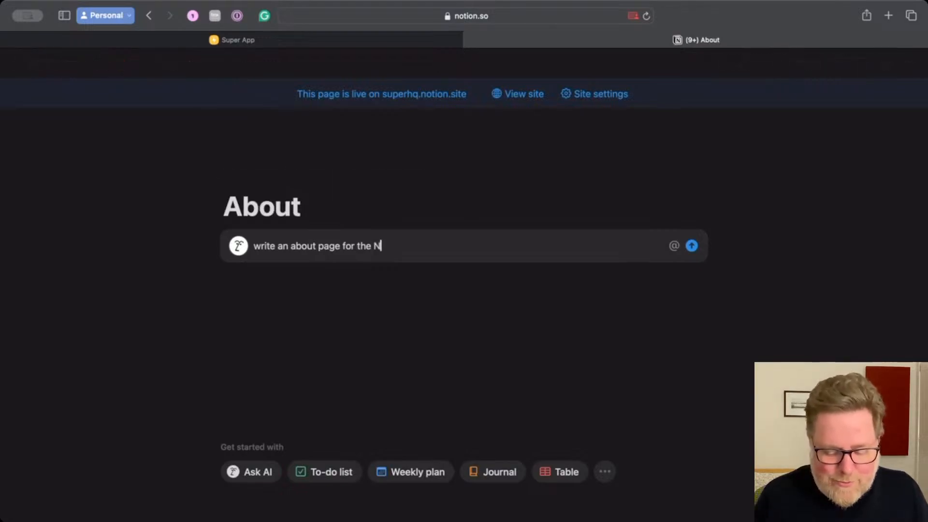
type("o")
key("BackSpace")
type("omad ")
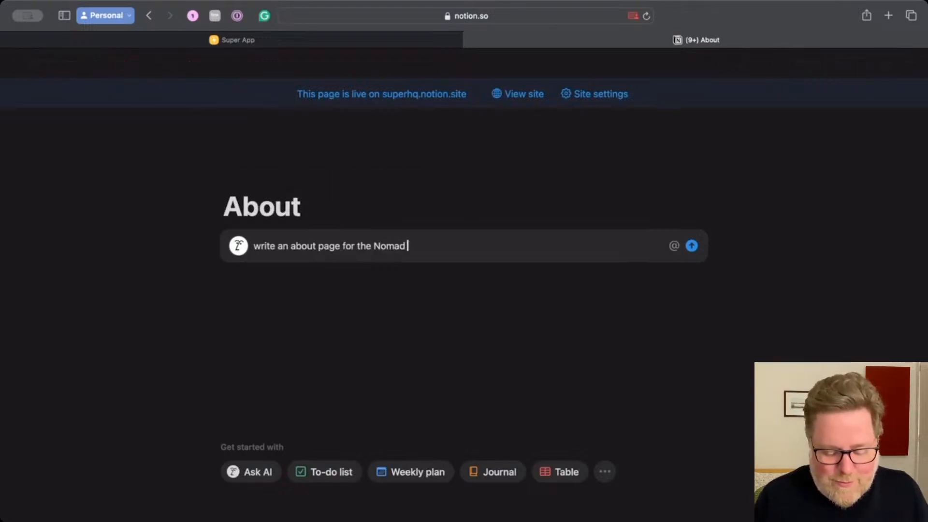
type("Journal")
key("Return")
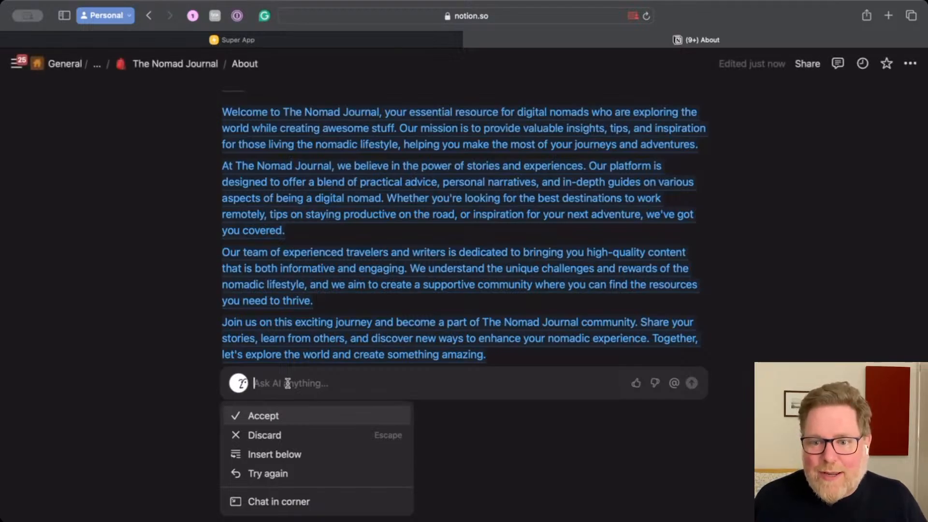
left_click(261, 416)
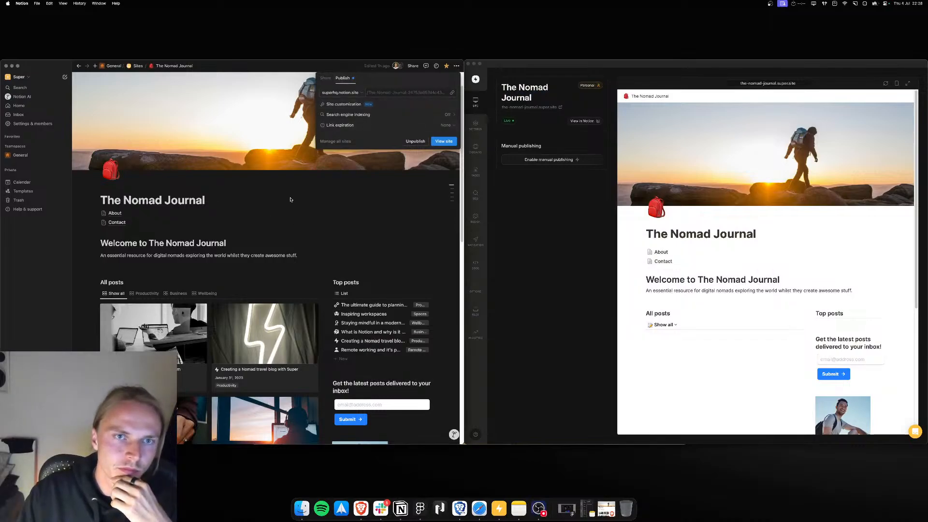
Step: Open the About page in Notion alongside Super to check its generated text
left_click(290, 199)
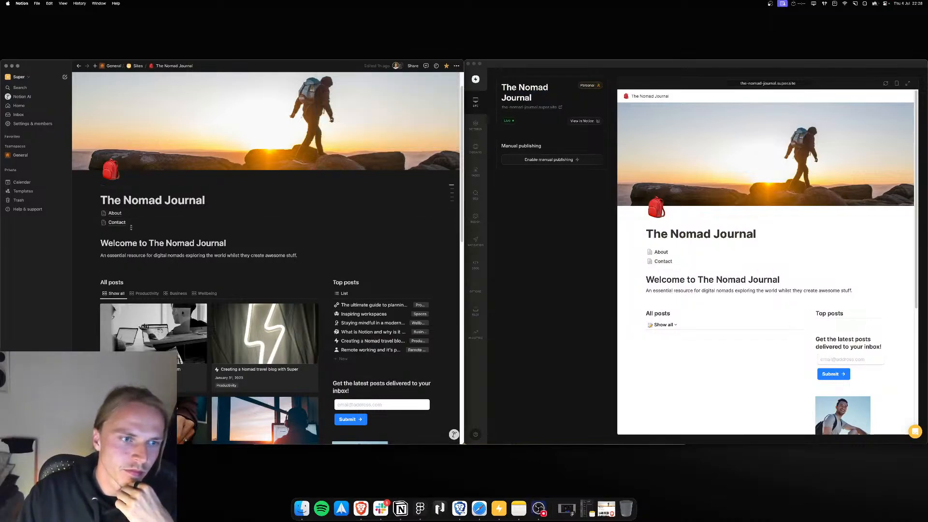
left_click(114, 213)
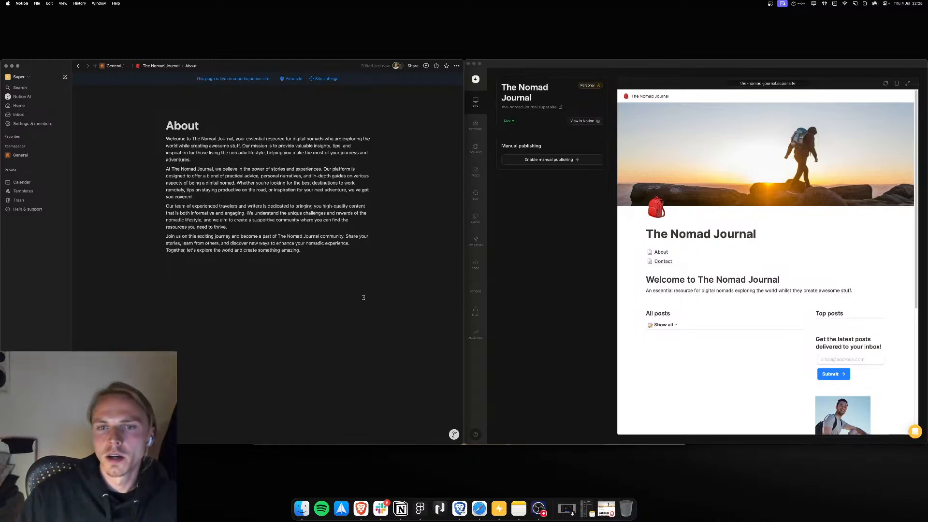
left_click(349, 284)
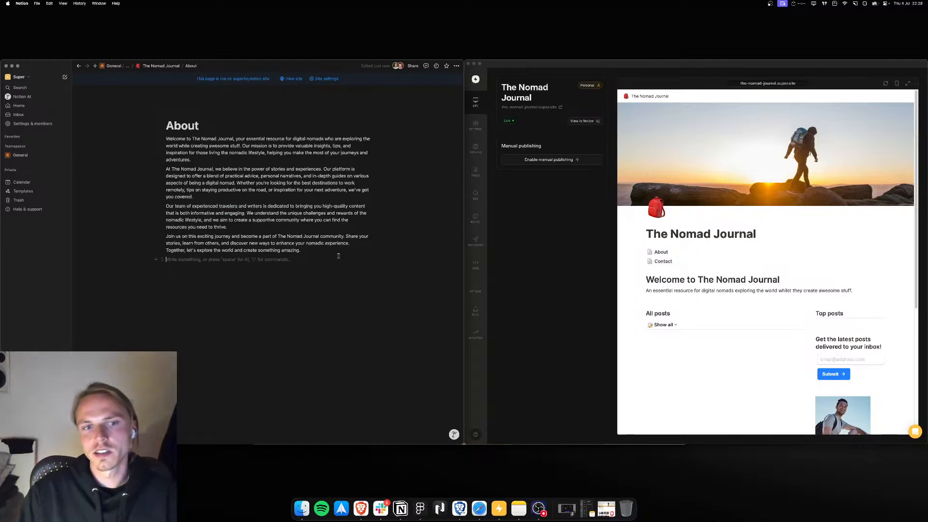
left_click(206, 197)
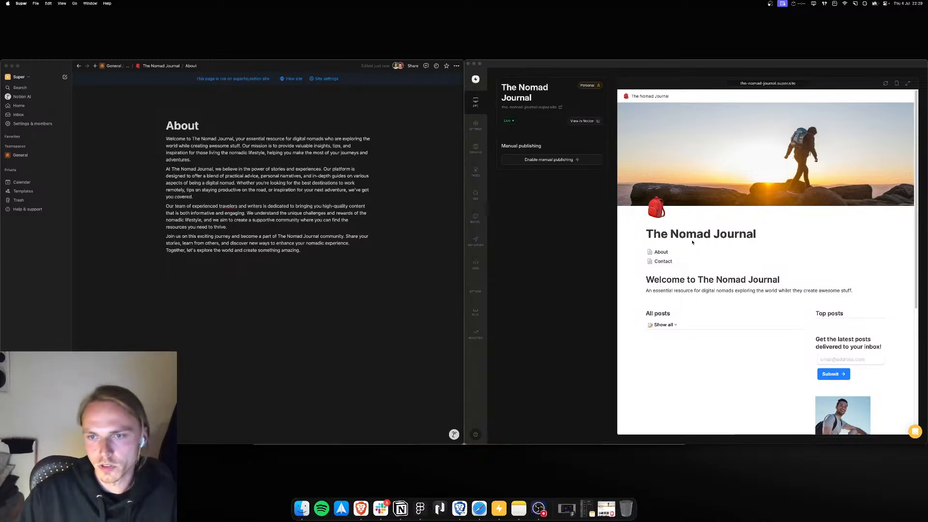
Step: Open the About page in the Super site preview and refresh the preview to load the new text
left_click(633, 241)
left_click(661, 252)
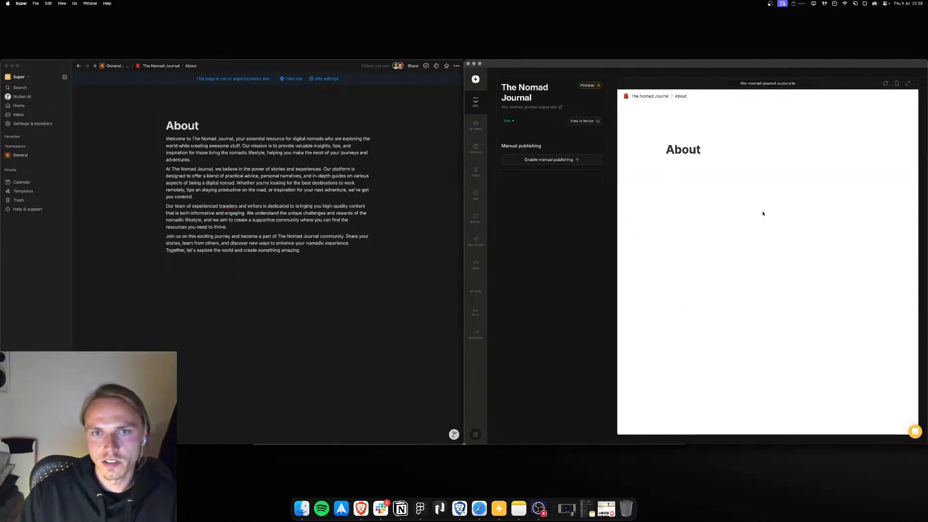
left_click(886, 84)
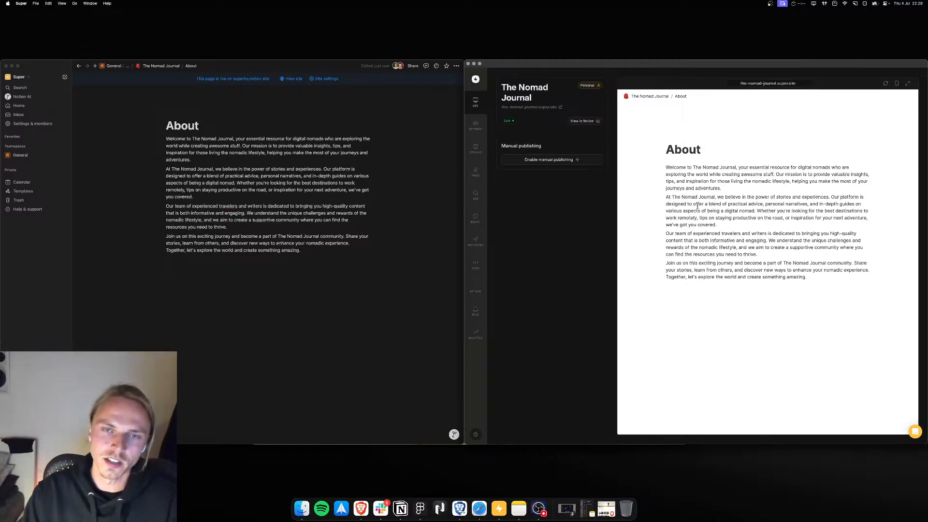
Step: Go back to the site's home page in the preview and reopen the About page
left_click(653, 96)
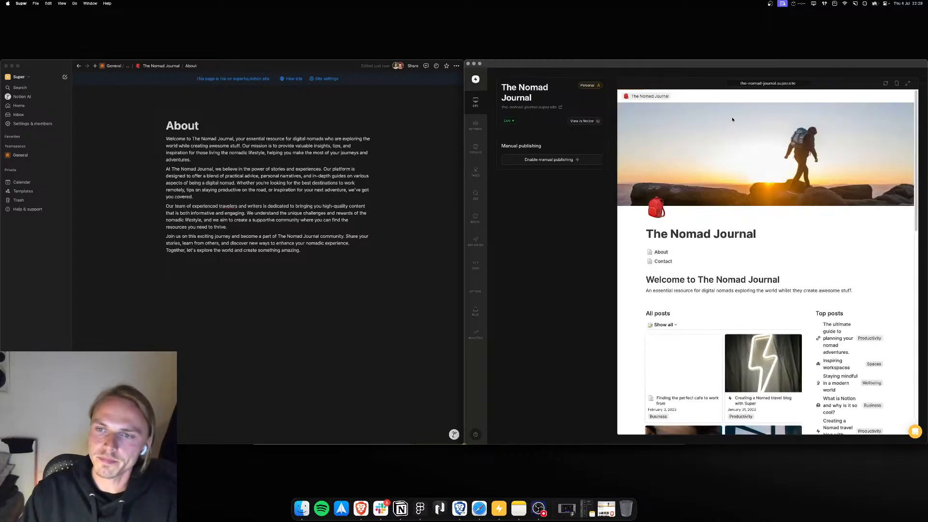
scroll(676, 218, "down", 1)
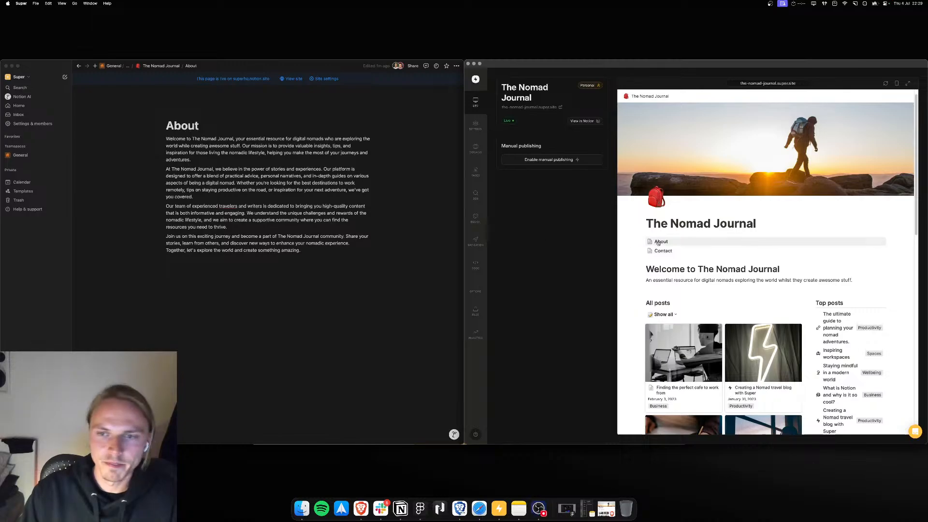
left_click(660, 242)
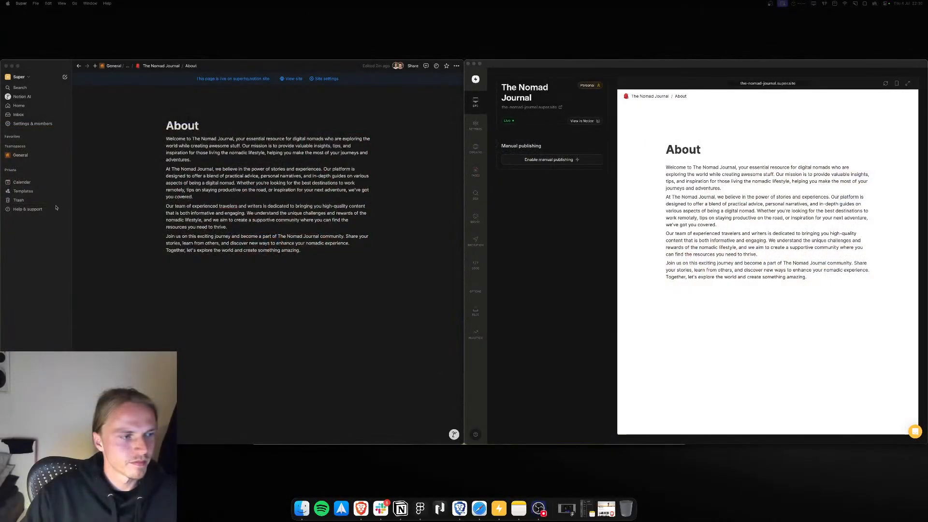
Step: Open and close the block actions menu for the About page's first paragraph, and refresh the site preview
left_click(207, 158)
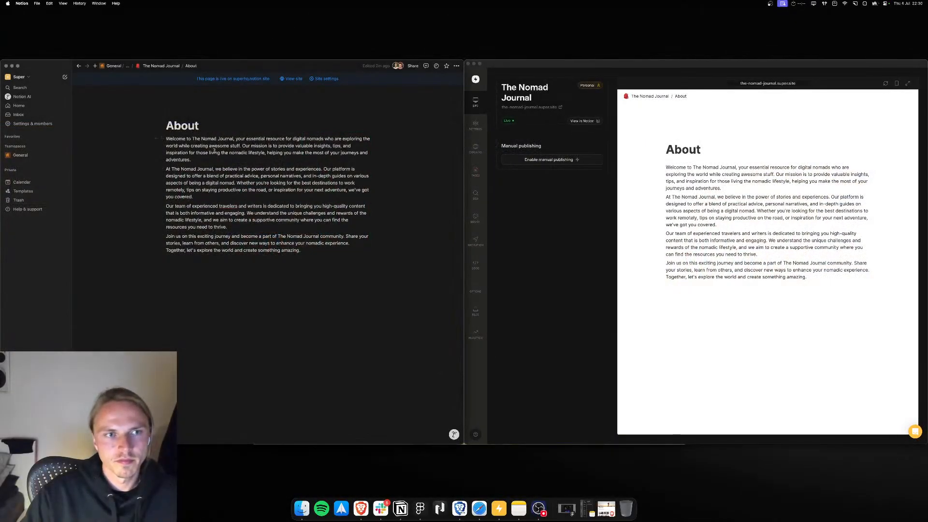
key("super+slash")
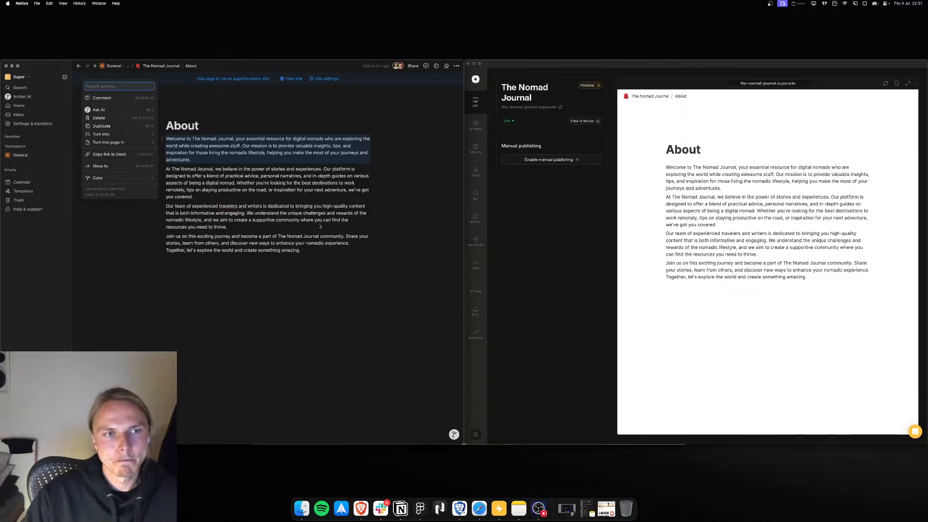
key("Escape")
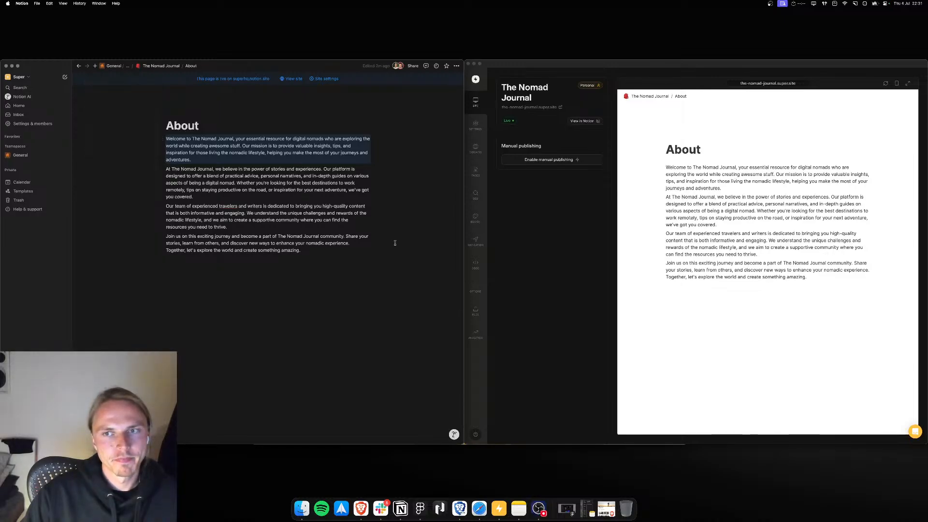
left_click(885, 84)
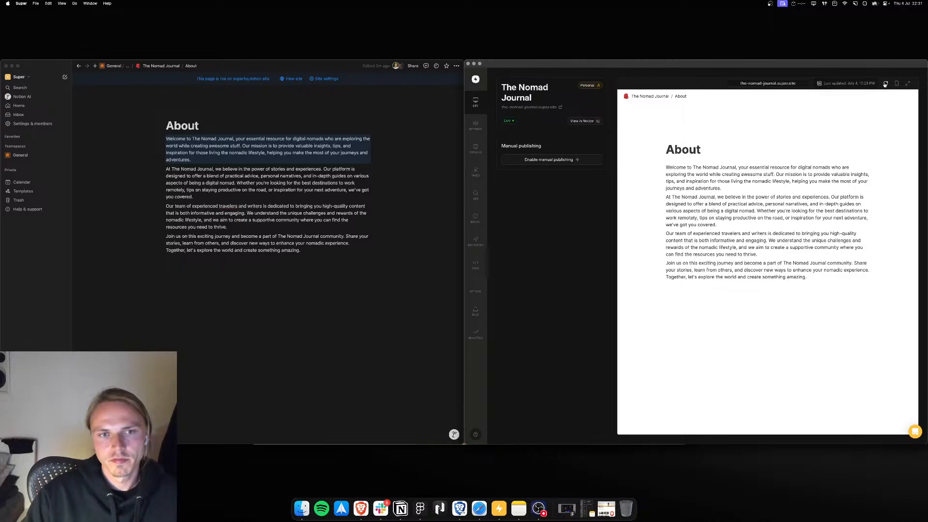
Step: Add an empty block below the About page's last paragraph and refresh the Super site preview
left_click(328, 194)
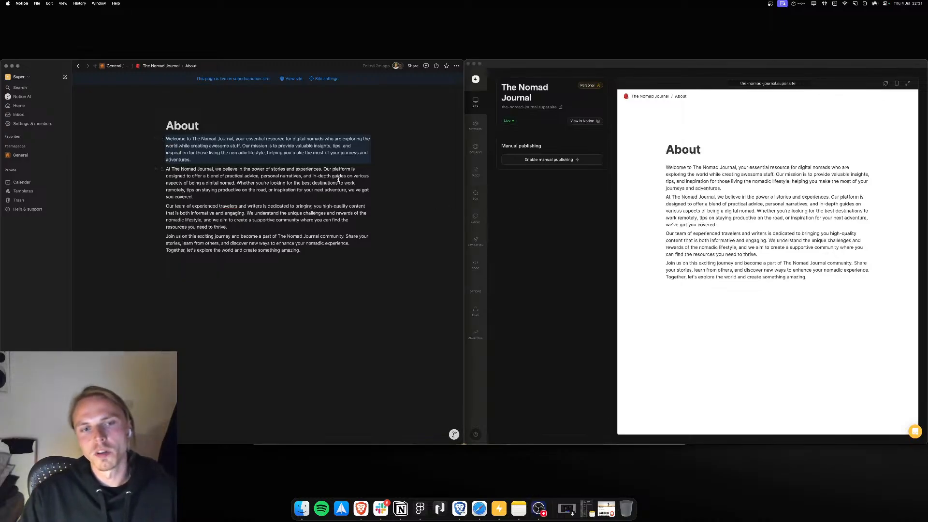
left_click(175, 160)
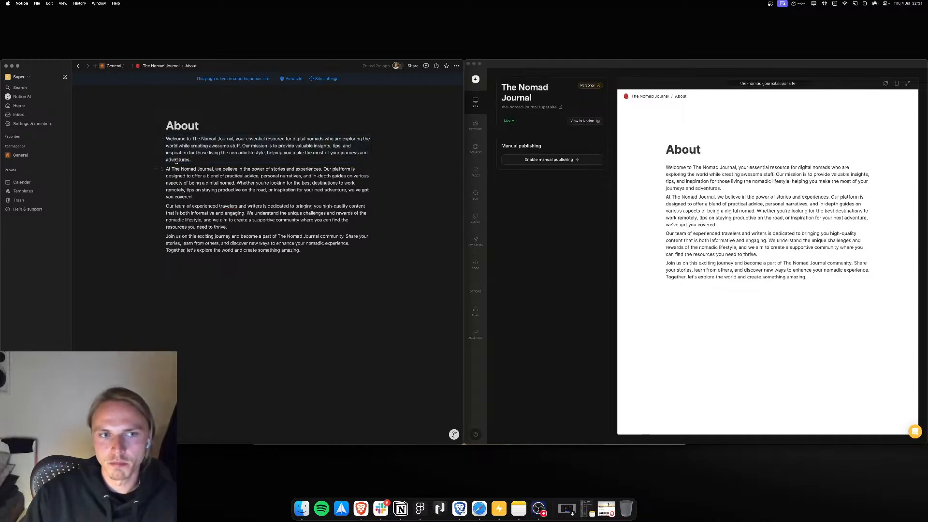
left_click(160, 139)
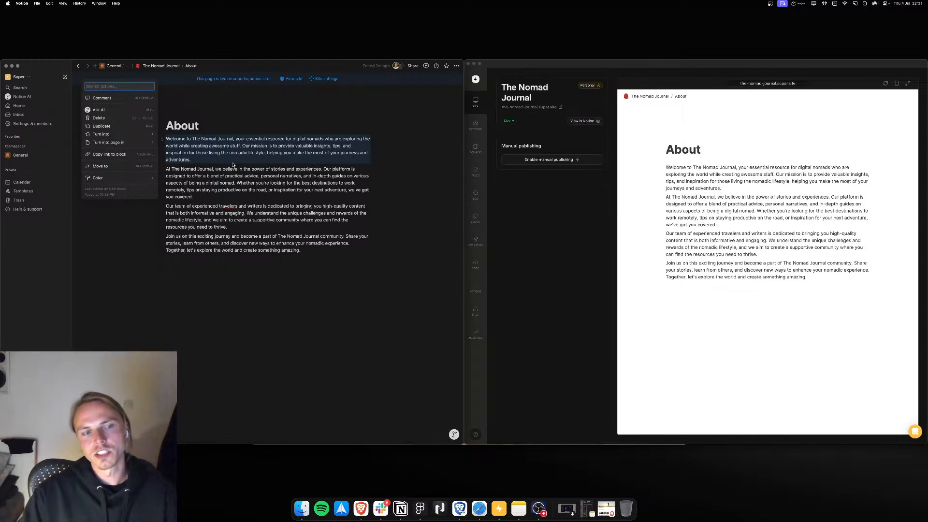
left_click(246, 269)
left_click(246, 270)
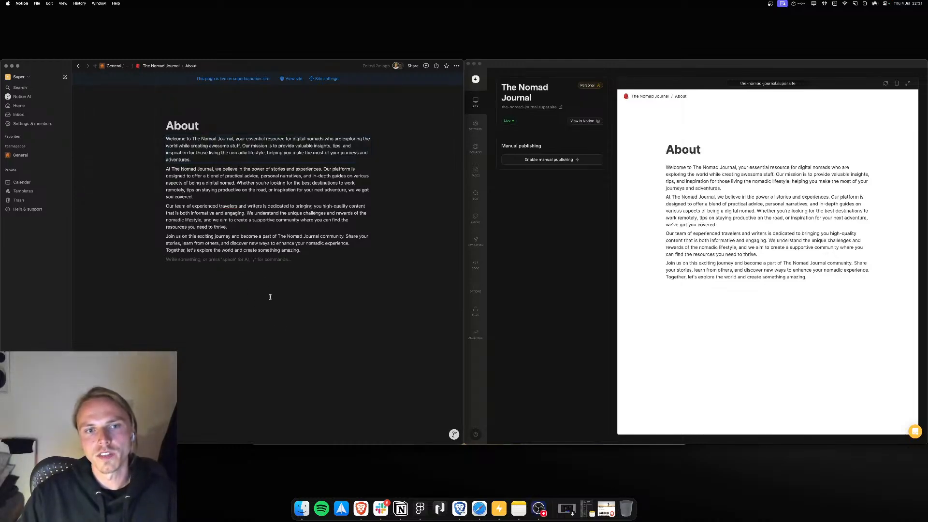
left_click(885, 84)
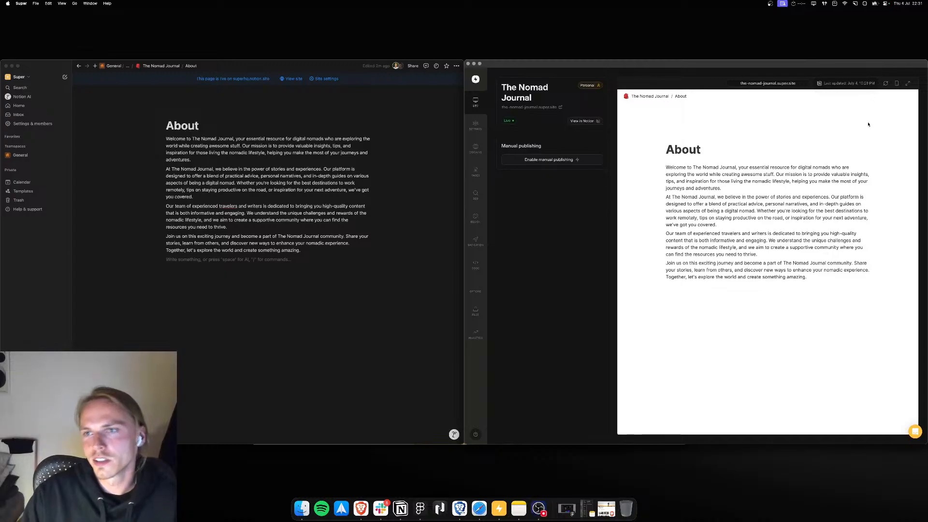
left_click(885, 85)
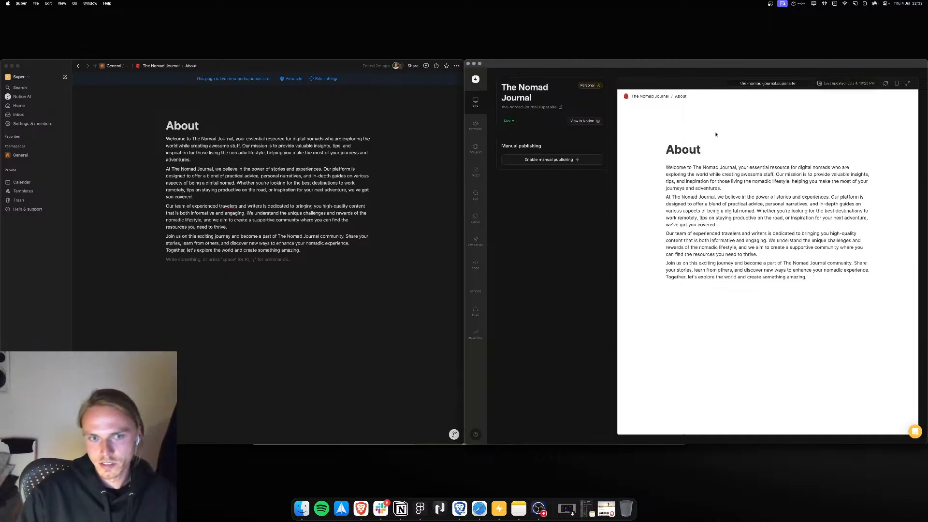
Step: Copy the live site's address from Super and open it in a new Safari tab
left_click(292, 332)
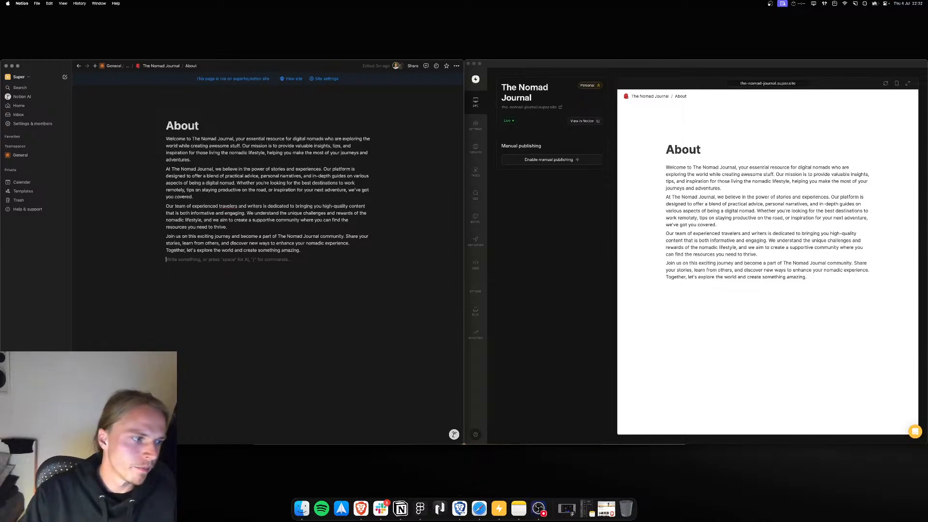
left_click(553, 228)
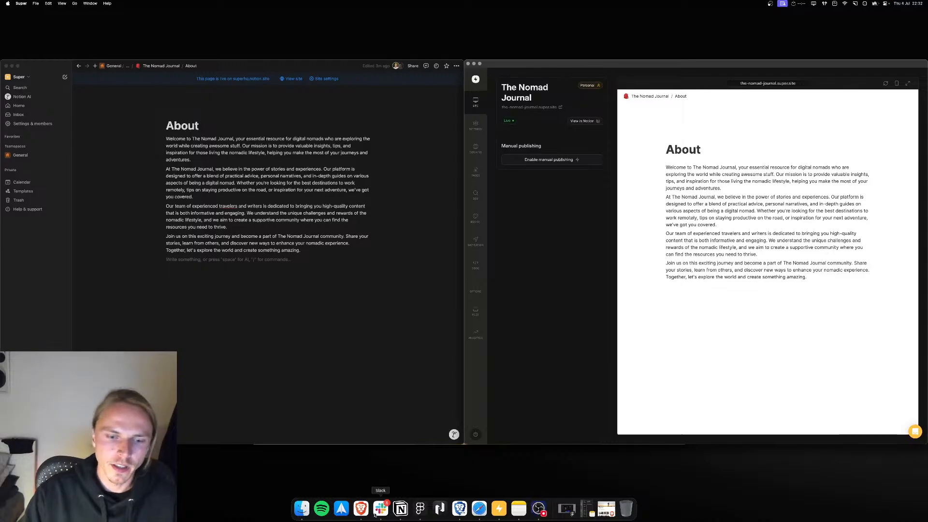
left_click(480, 517)
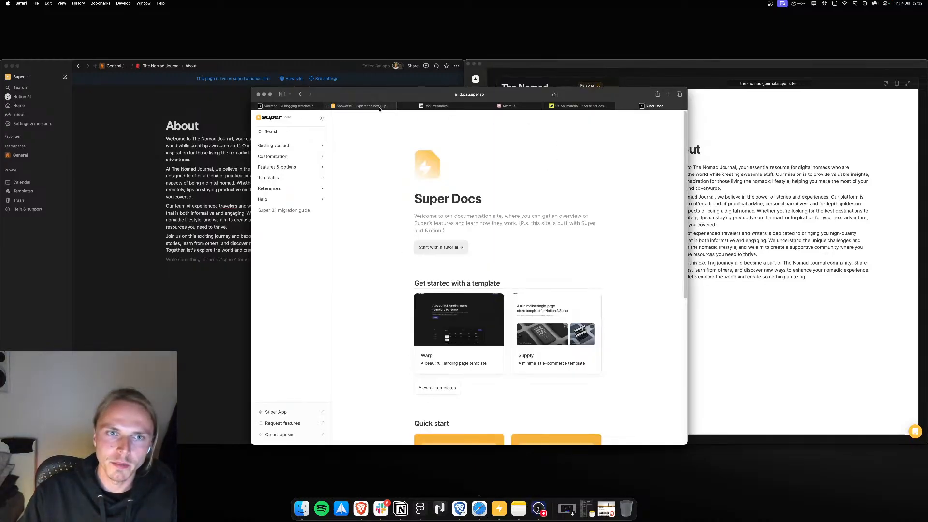
right_click(773, 83)
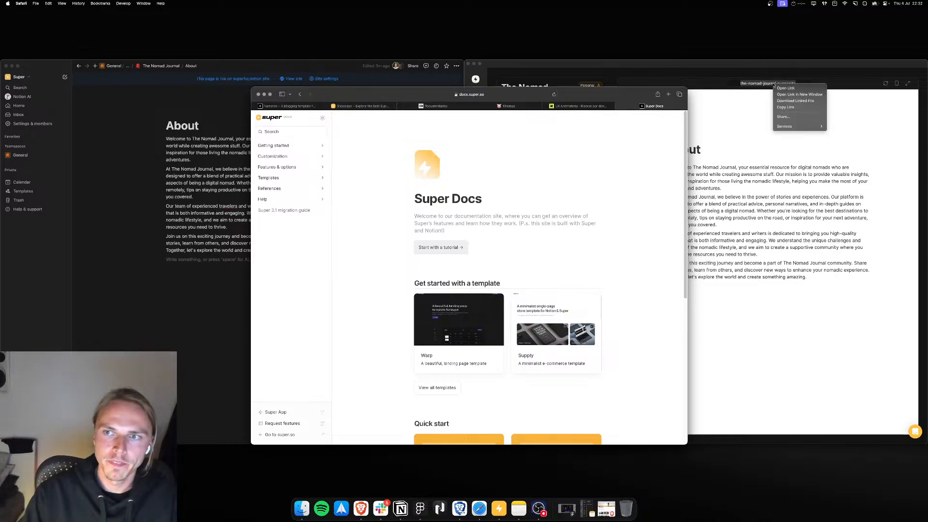
left_click(785, 107)
left_click(667, 95)
key("super+v")
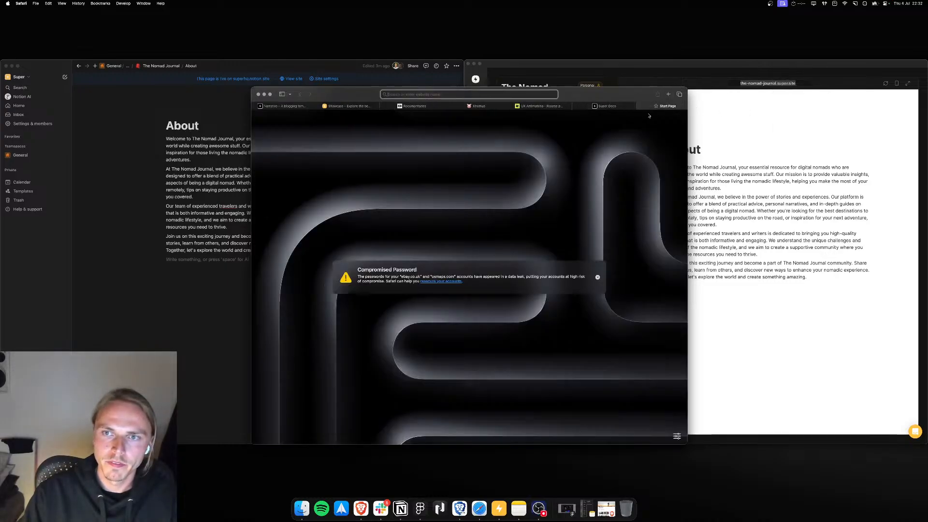
key("Return")
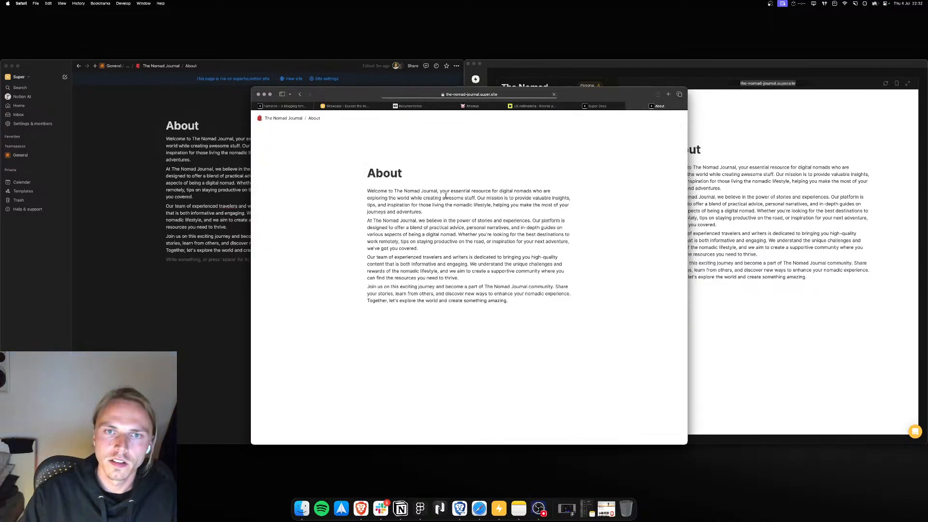
Step: Reposition the Safari window beside Super and reload the live About page
left_click_drag(601, 93, 601, 80)
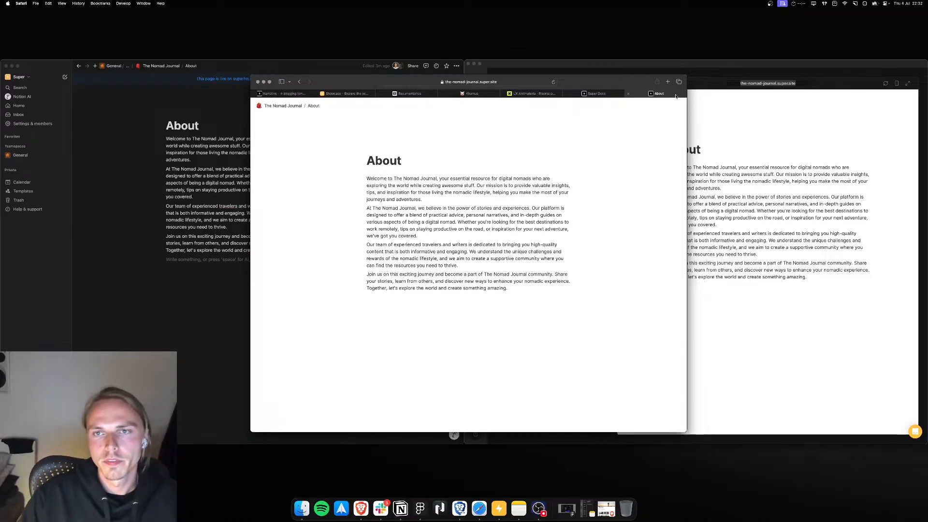
left_click_drag(639, 83, 622, 102)
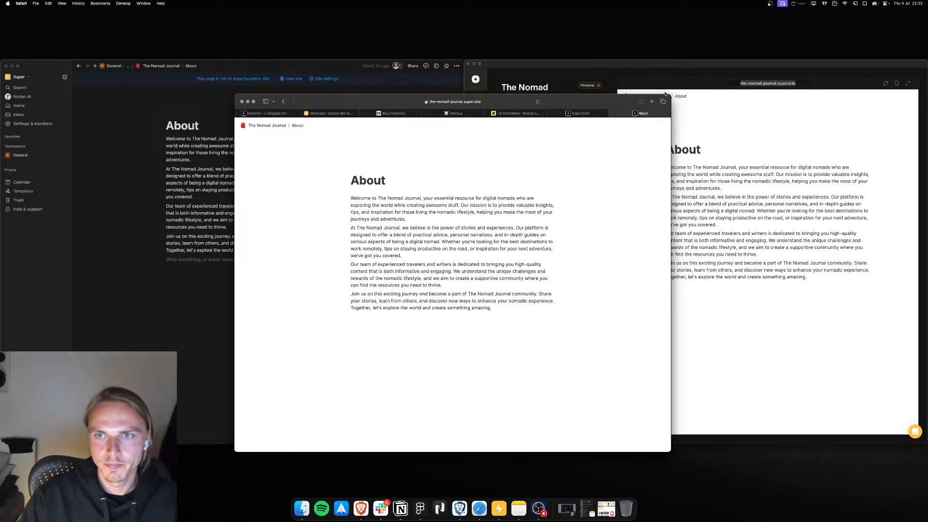
left_click_drag(665, 93, 412, 65)
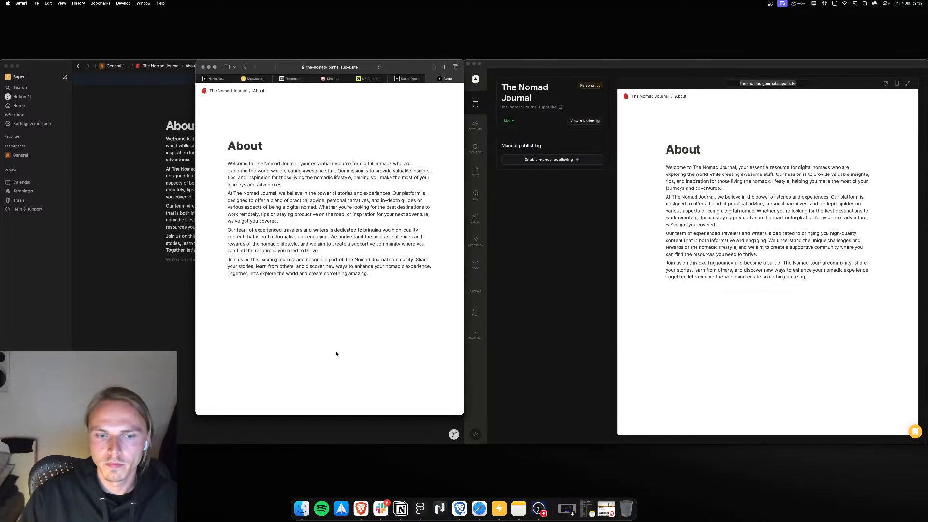
left_click_drag(368, 415, 368, 445)
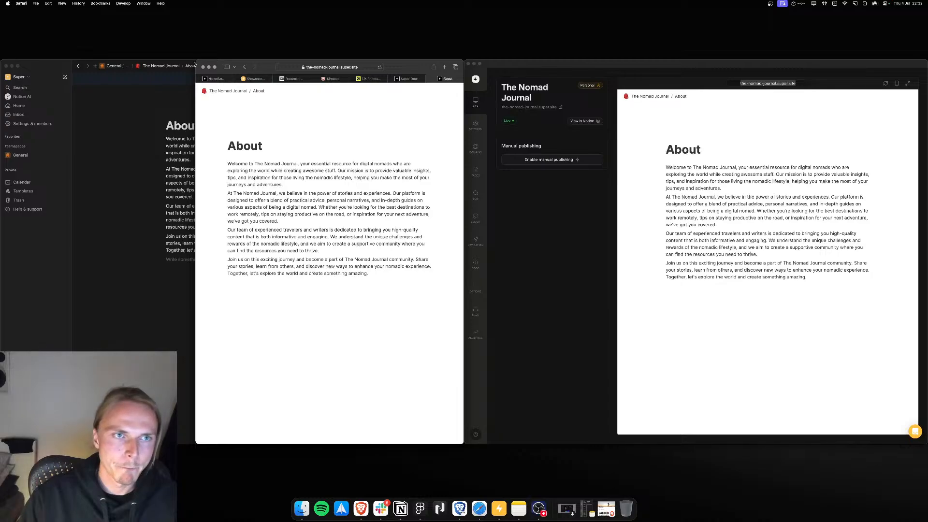
left_click_drag(194, 63, 184, 63)
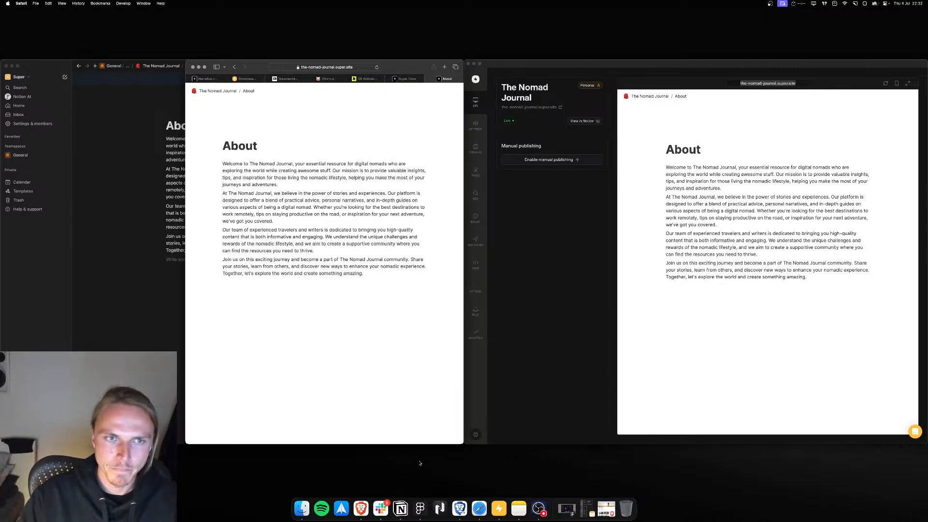
key("super+r")
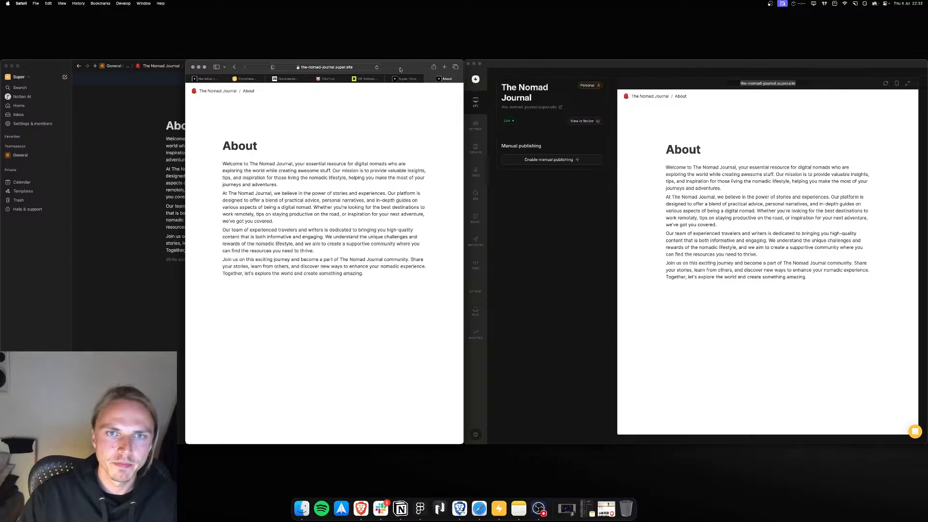
left_click_drag(400, 69, 556, 66)
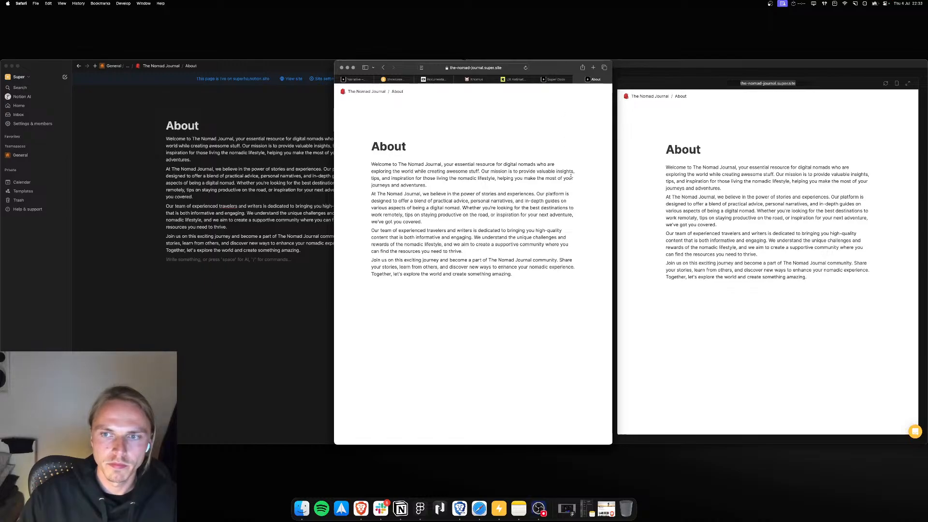
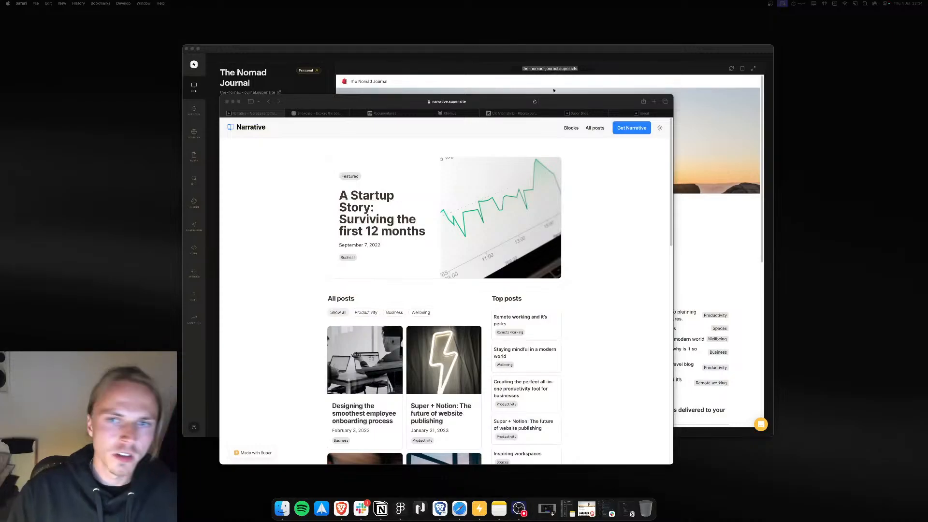
Step: Bring the Super window to the front, enlarge it, and scroll through the site preview
left_click(553, 90)
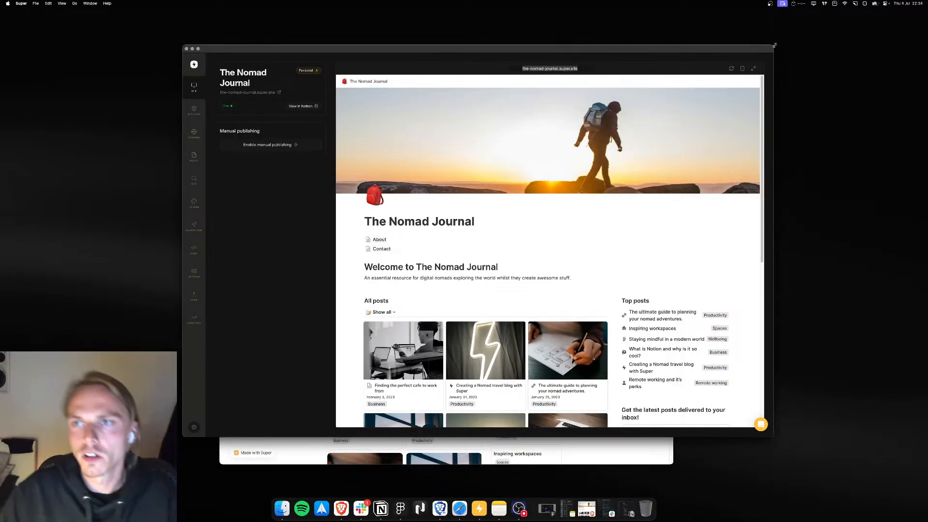
left_click_drag(775, 45, 786, 39)
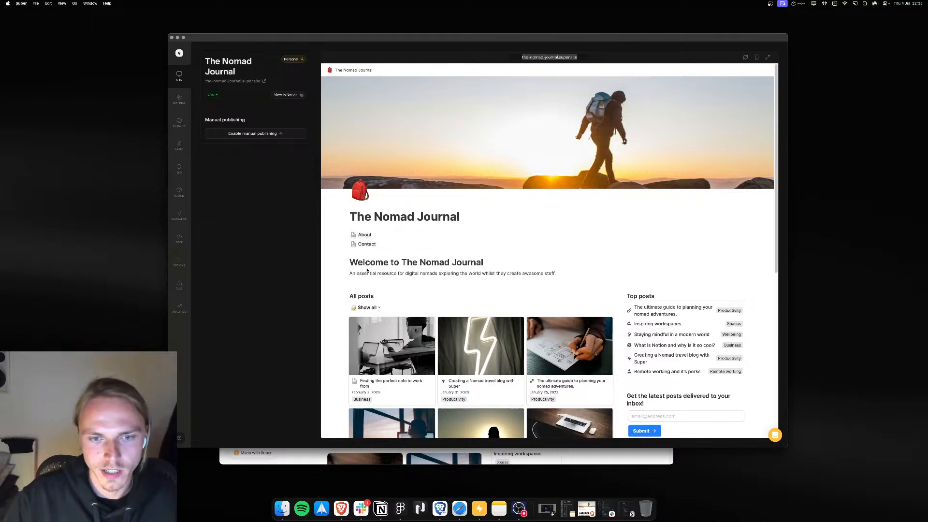
scroll(367, 270, "down", 6)
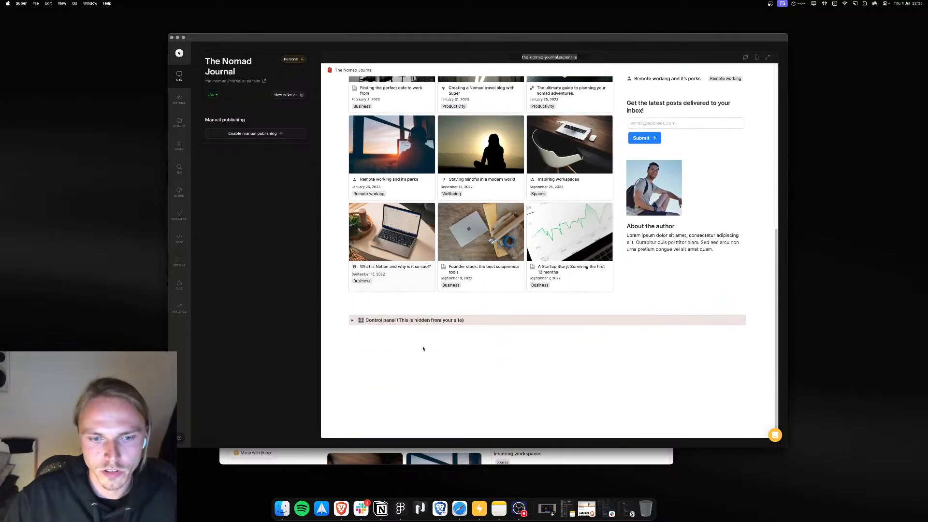
scroll(410, 299, "up", 6)
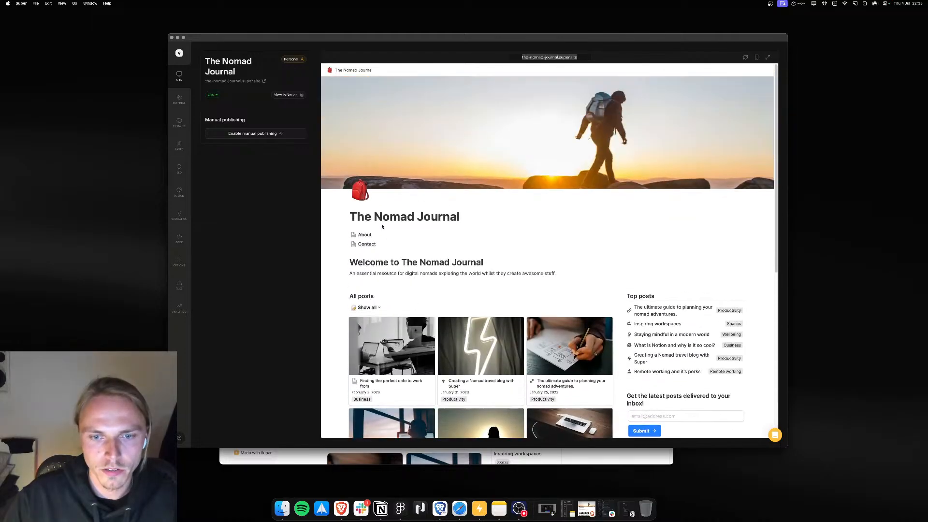
Step: Hide the Notion page links in the site's Layout design settings
left_click(179, 194)
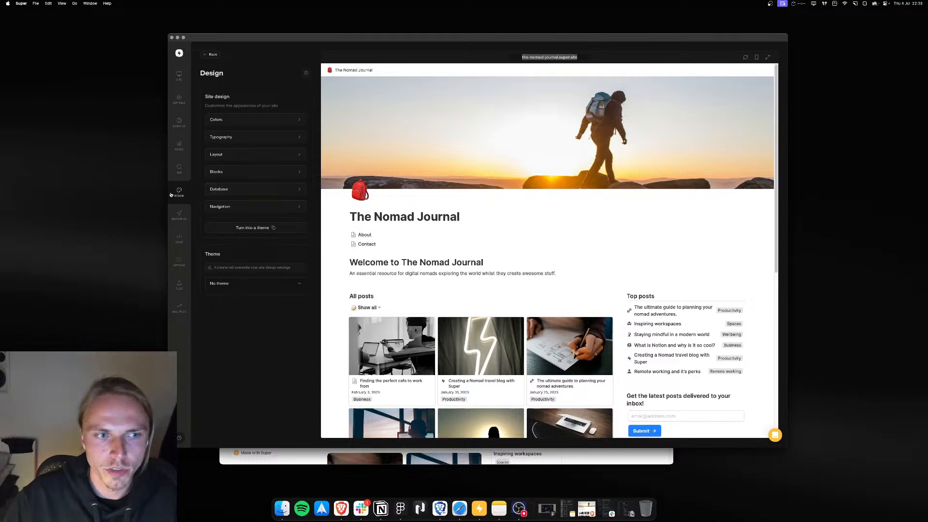
left_click(240, 154)
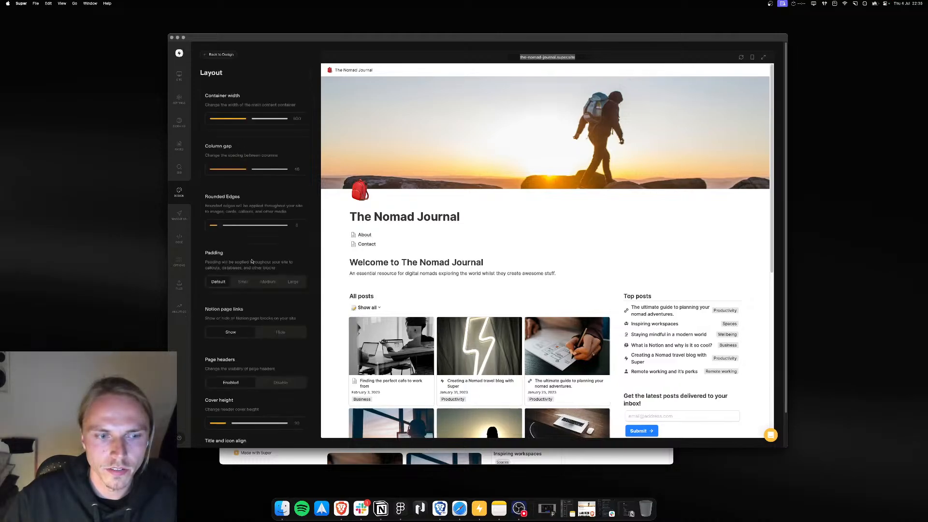
scroll(251, 262, "down", 2)
left_click_drag(208, 272, 249, 272)
left_click(281, 294)
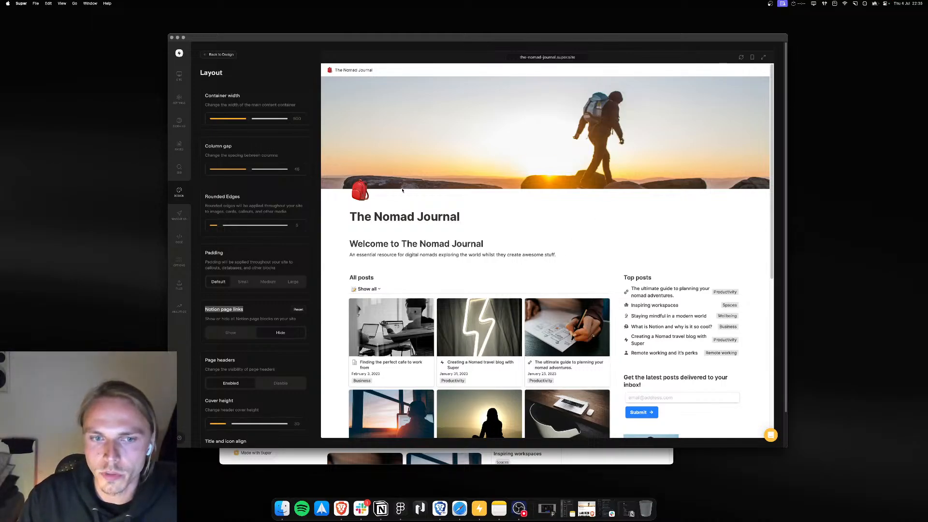
Step: Set the navbar type to Simple and save the change
left_click(225, 55)
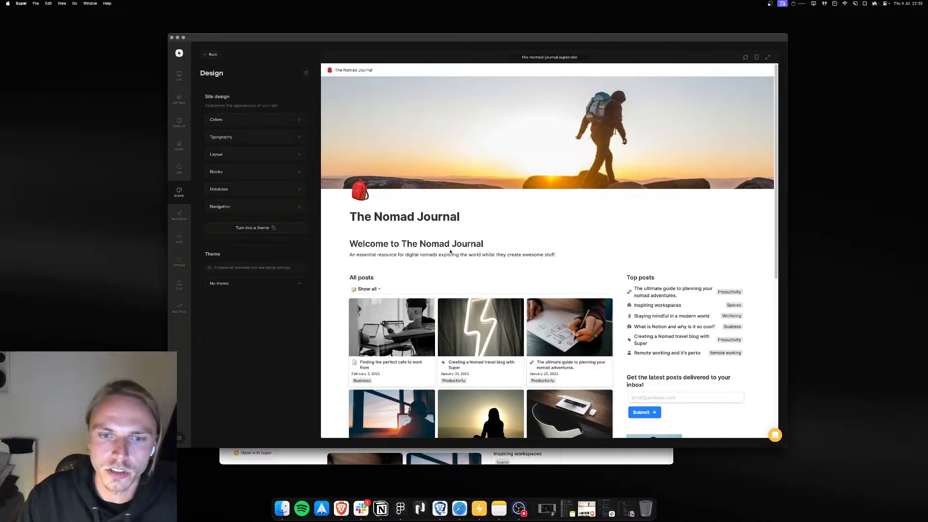
scroll(468, 255, "down", 3)
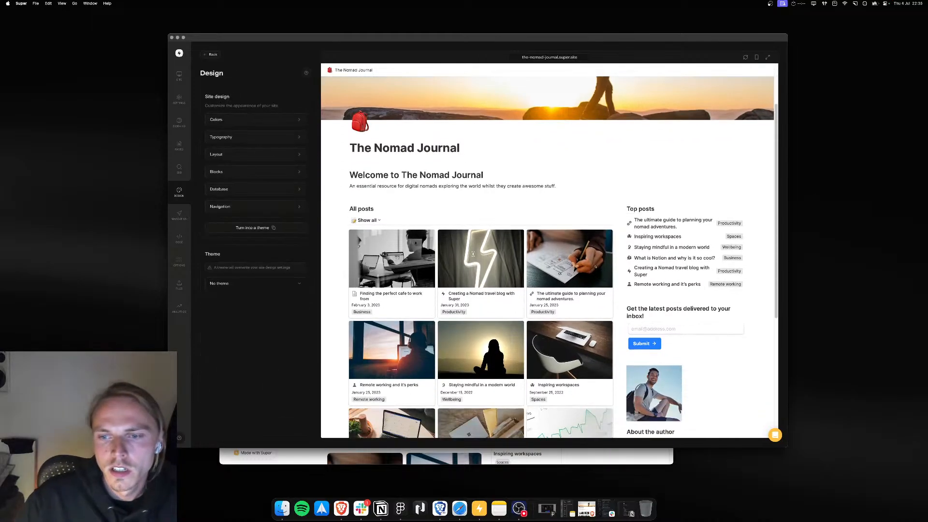
scroll(474, 257, "up", 3)
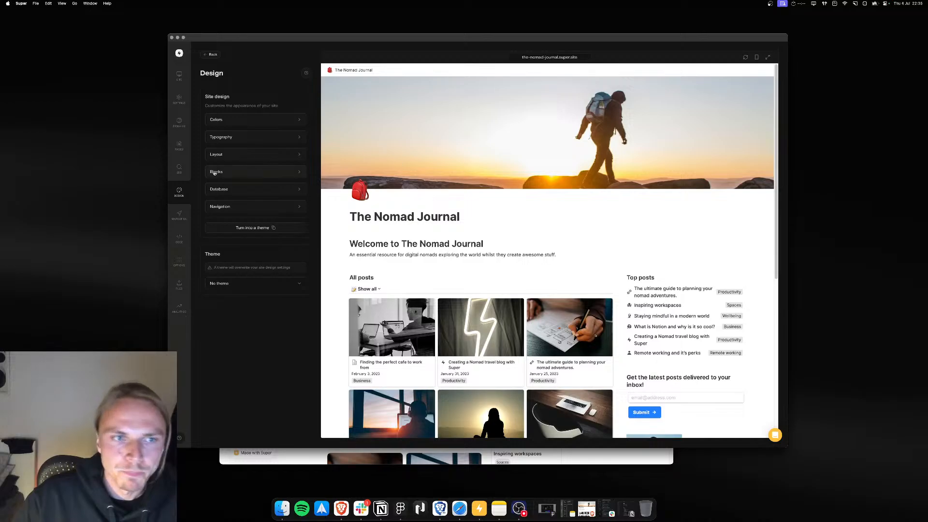
left_click(179, 215)
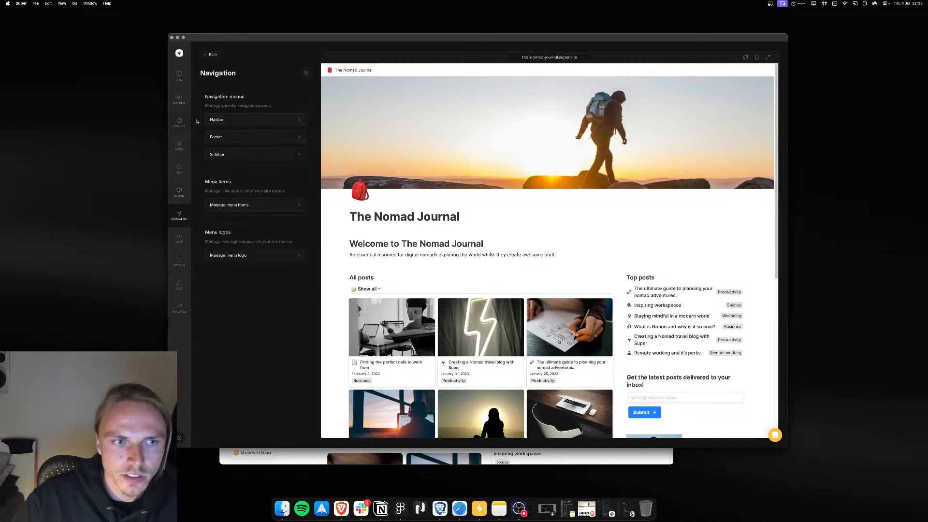
left_click(256, 123)
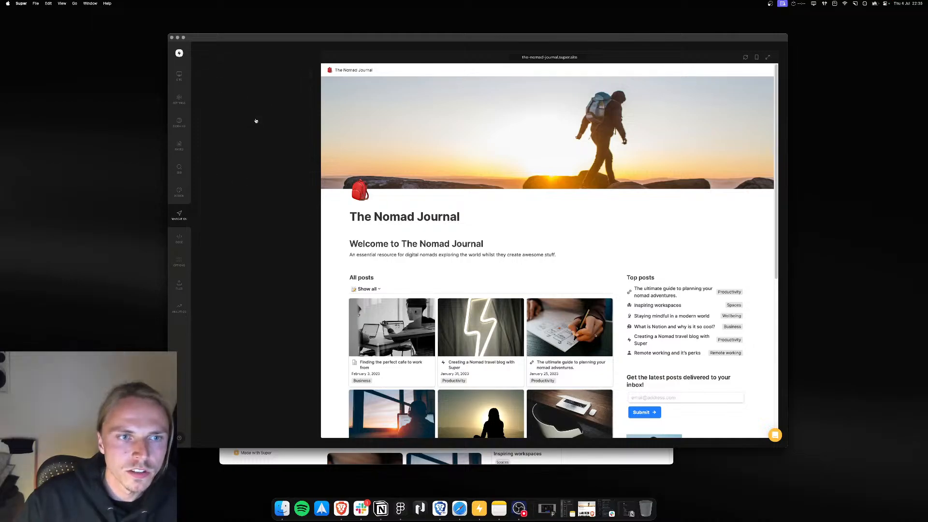
left_click(230, 118)
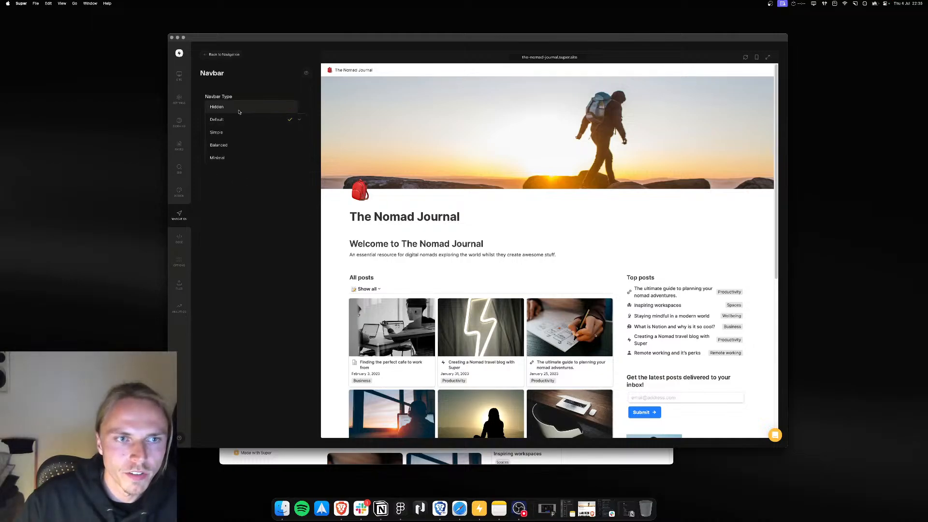
left_click(237, 133)
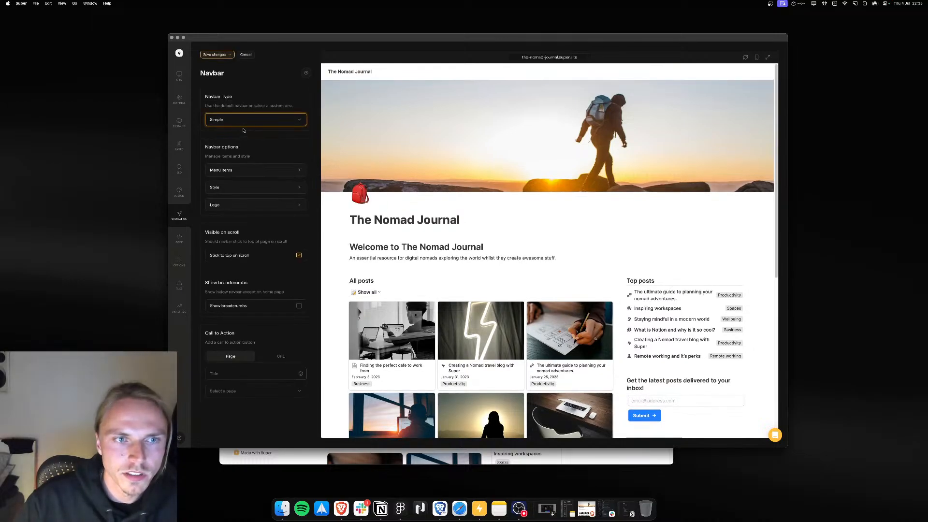
left_click(216, 55)
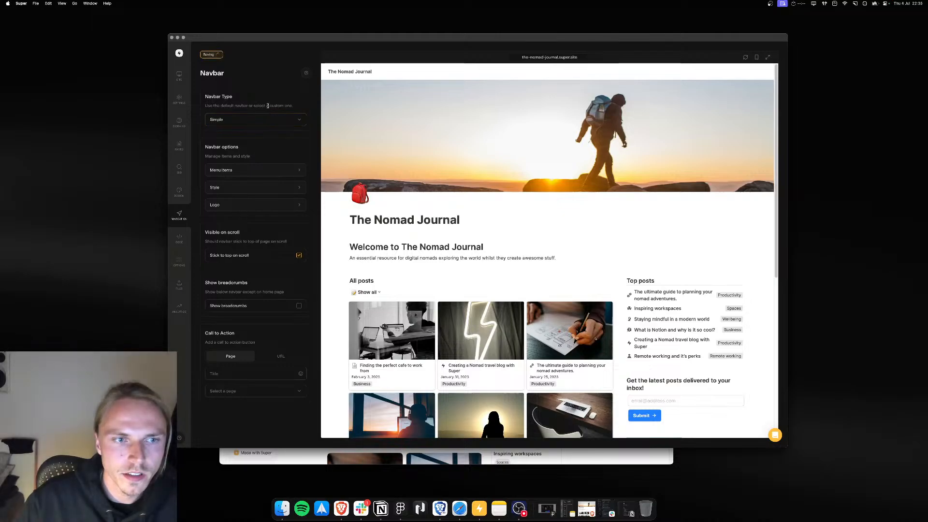
Step: Try to add an About navbar menu item linked to the About page
left_click(243, 173)
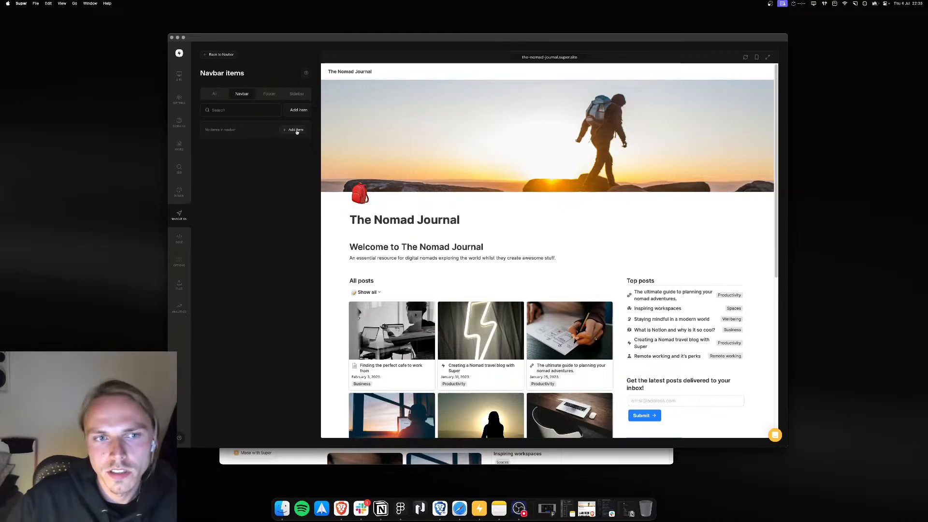
left_click(295, 130)
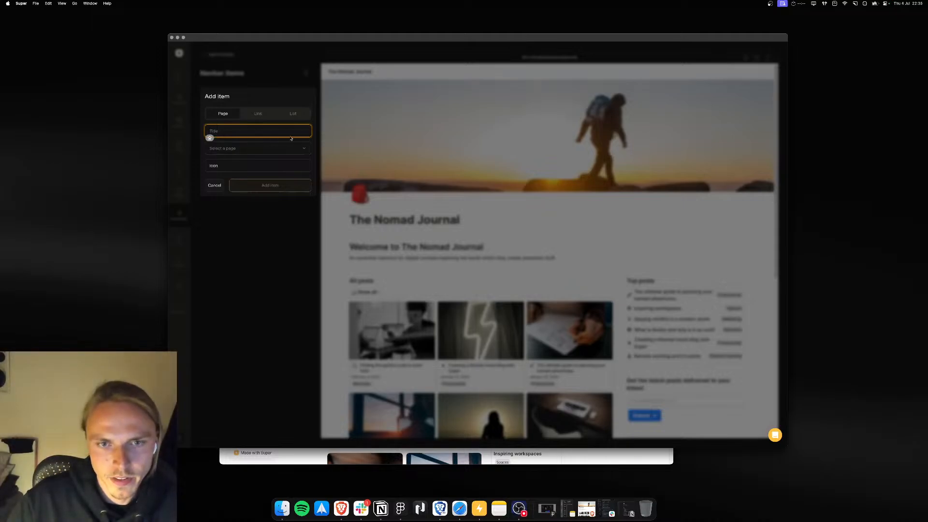
type("About")
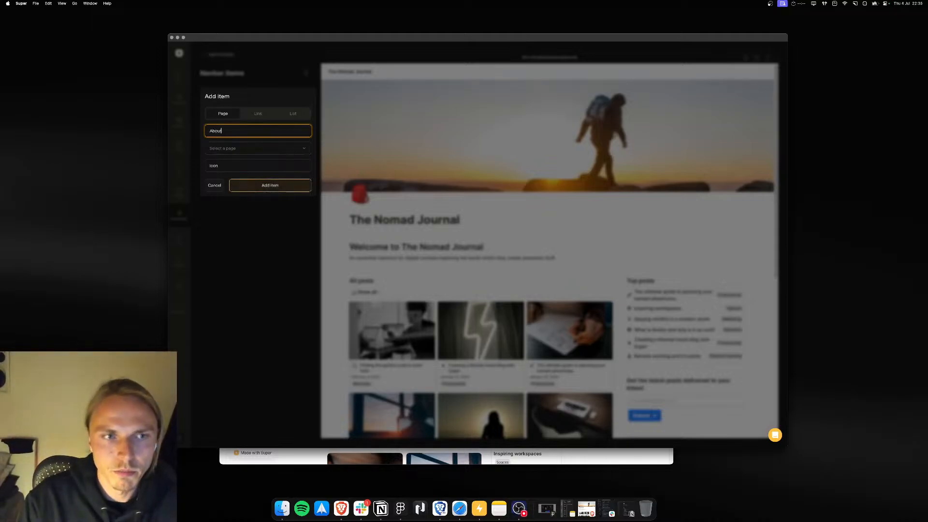
left_click(252, 147)
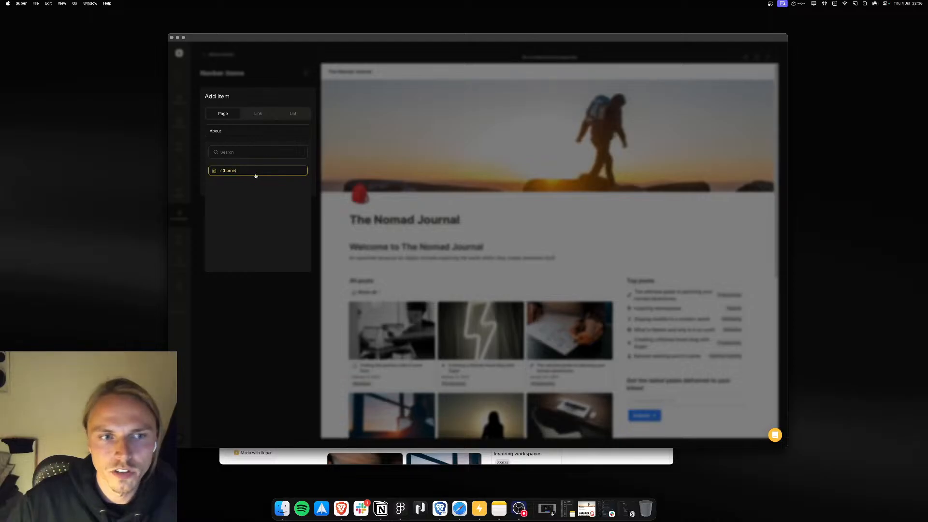
left_click(268, 81)
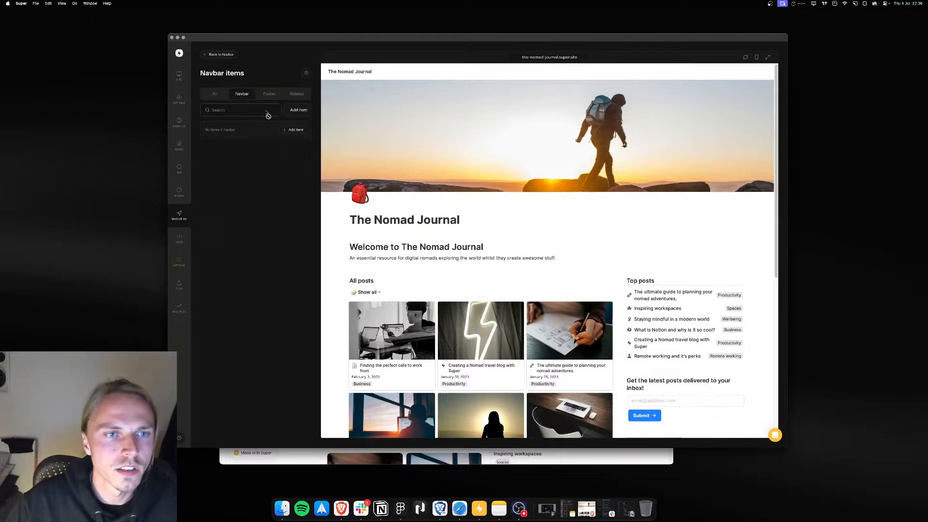
left_click(294, 129)
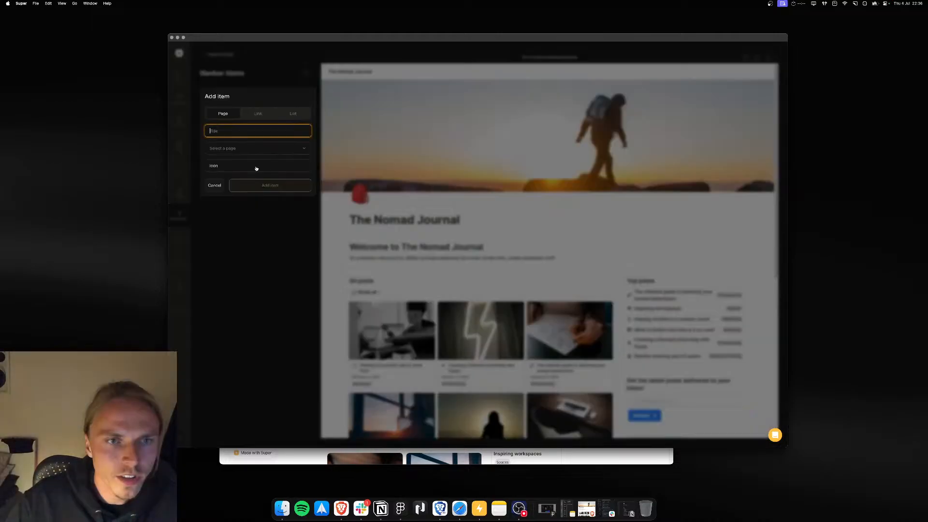
left_click(261, 151)
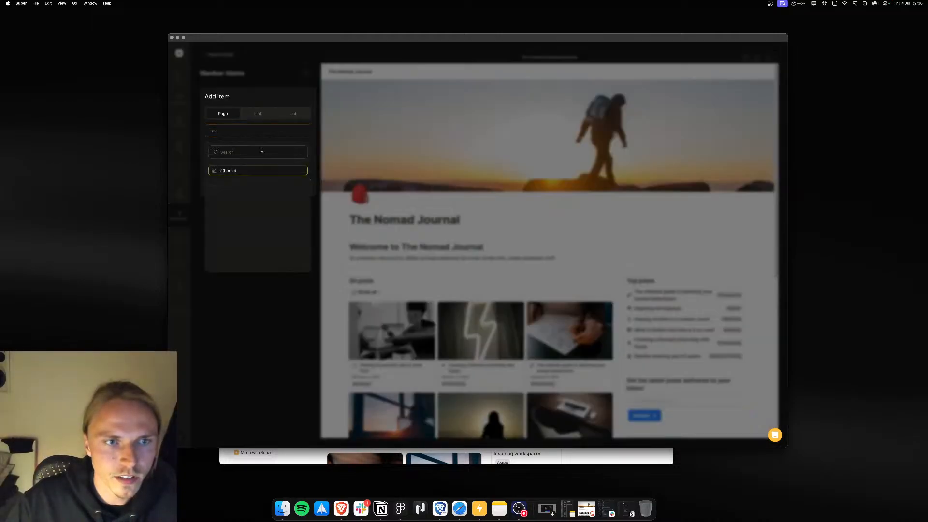
left_click(277, 285)
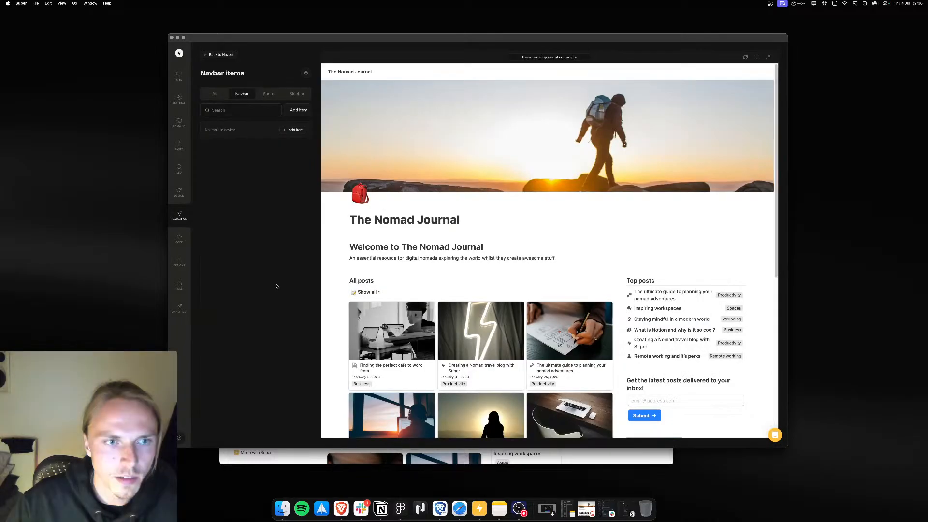
Step: Refresh the site's page list so the Notion subpages sync into Super
left_click(178, 144)
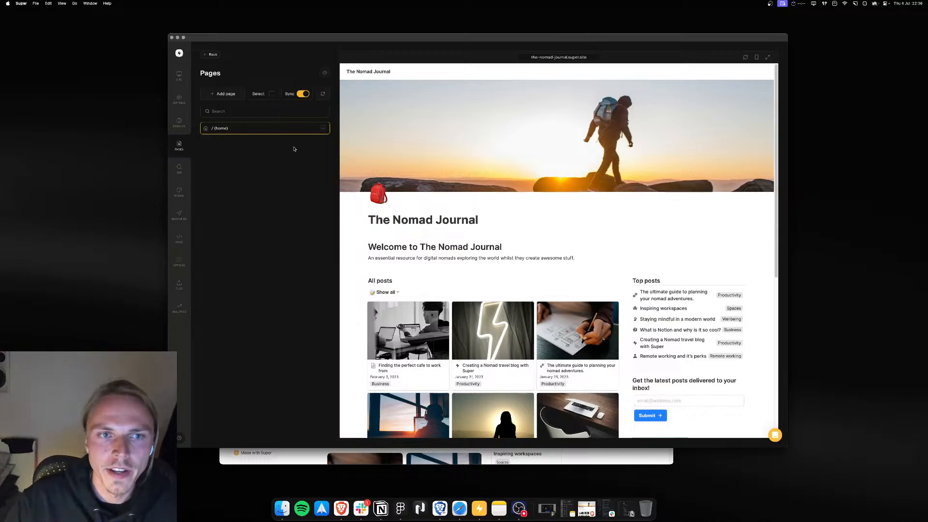
left_click(324, 95)
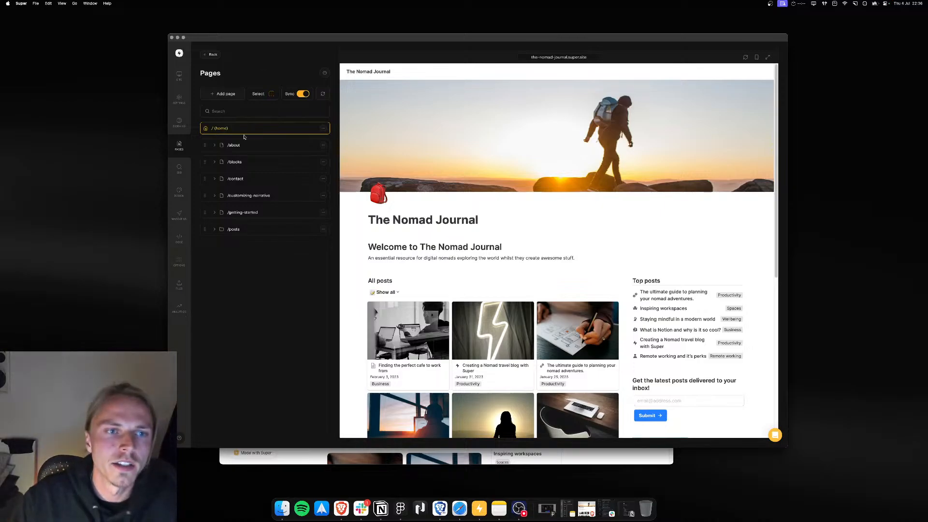
Step: Add a navbar menu item titled About linked to the /about page
left_click(179, 215)
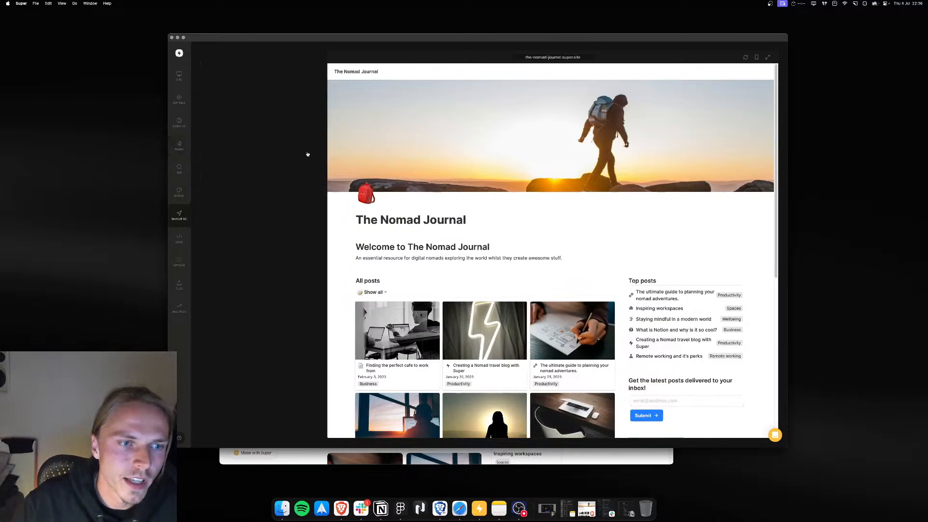
left_click(280, 122)
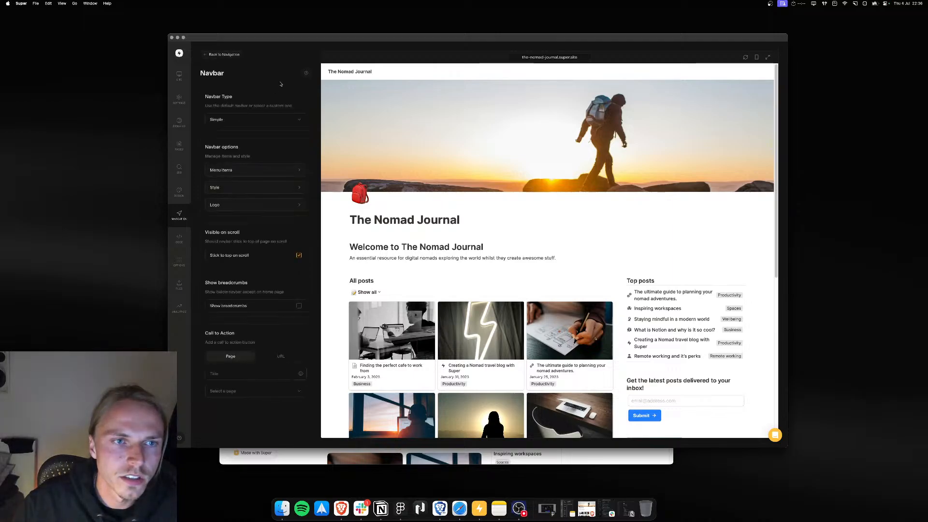
left_click(256, 170)
left_click(297, 124)
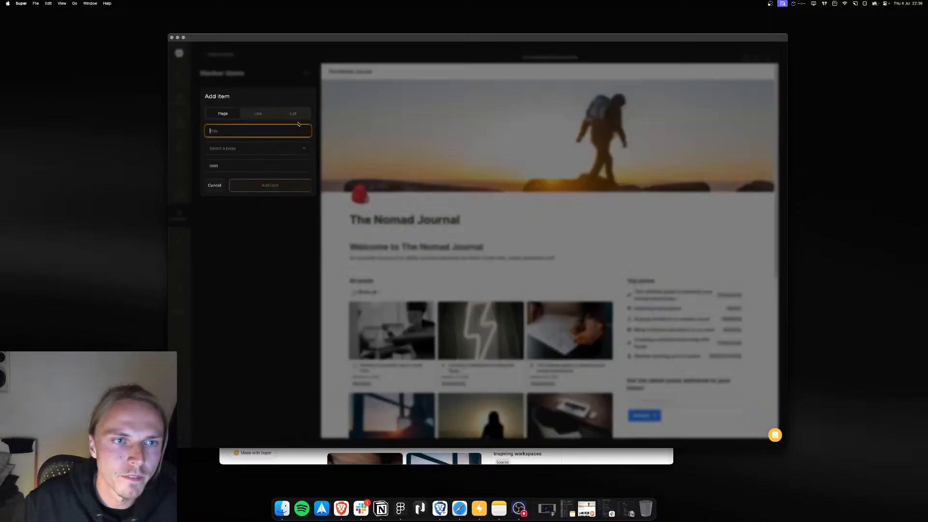
type("About")
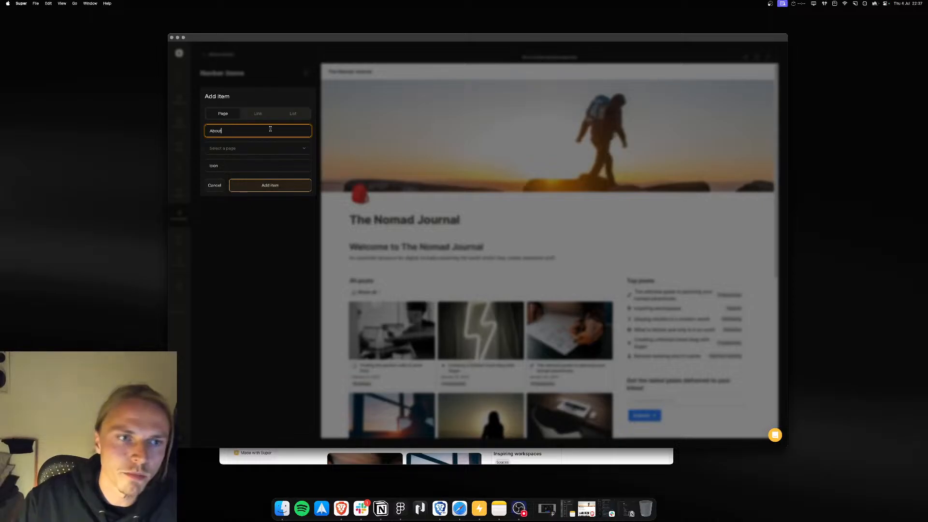
left_click(256, 148)
left_click(244, 182)
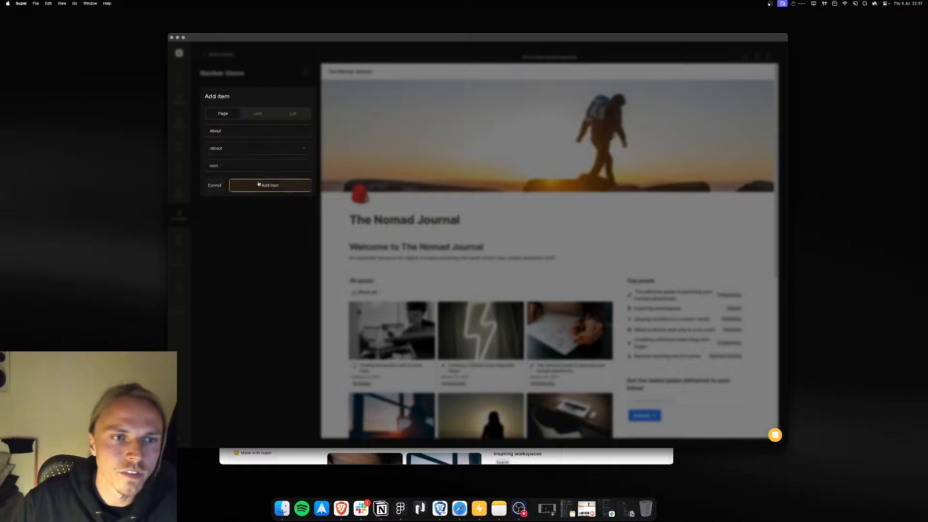
left_click(263, 185)
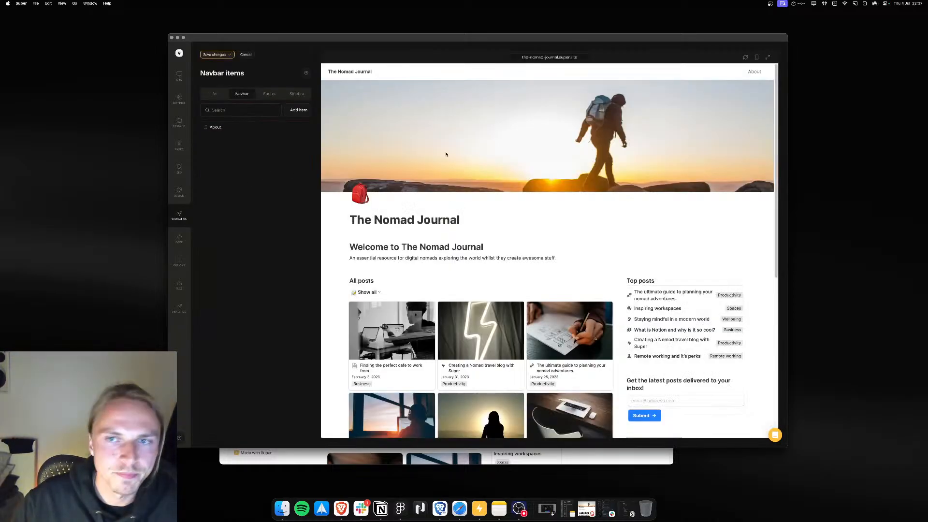
Step: Follow the About navbar link in the preview, return home, and save the navbar changes
left_click(754, 72)
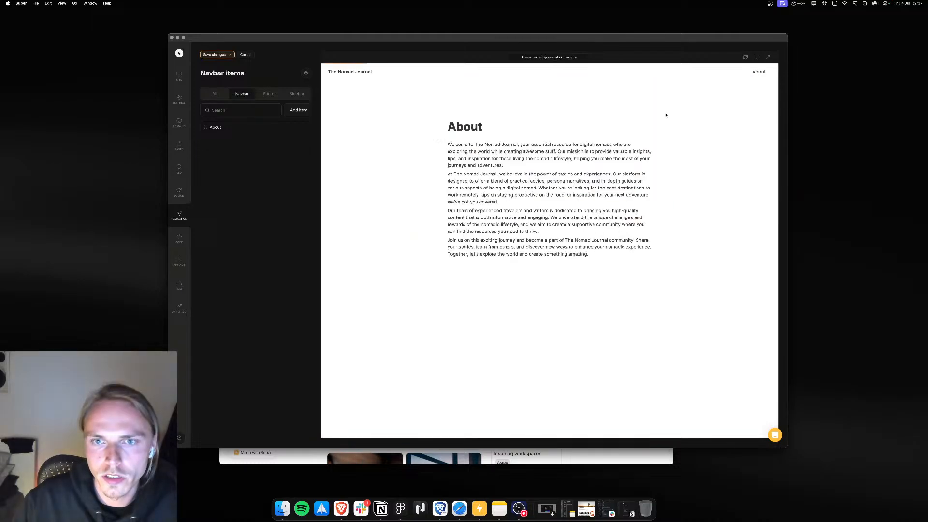
left_click(359, 73)
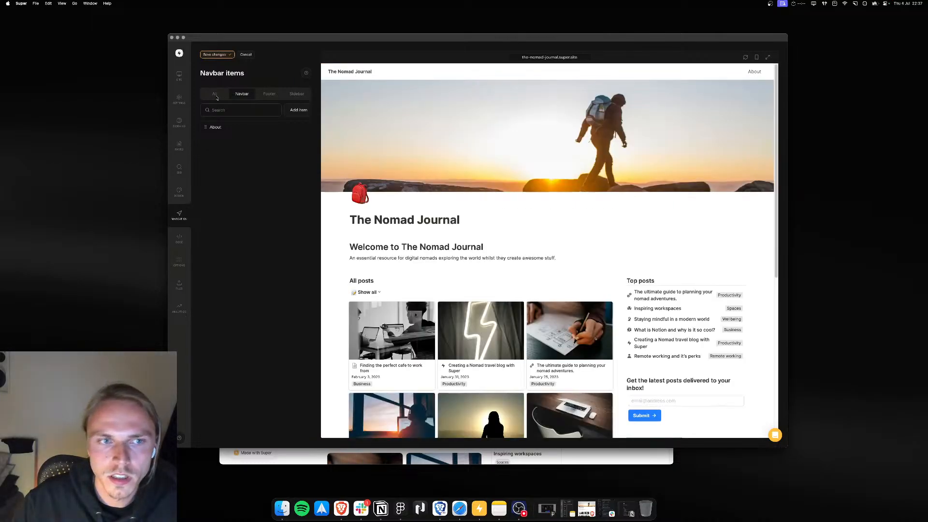
left_click(214, 56)
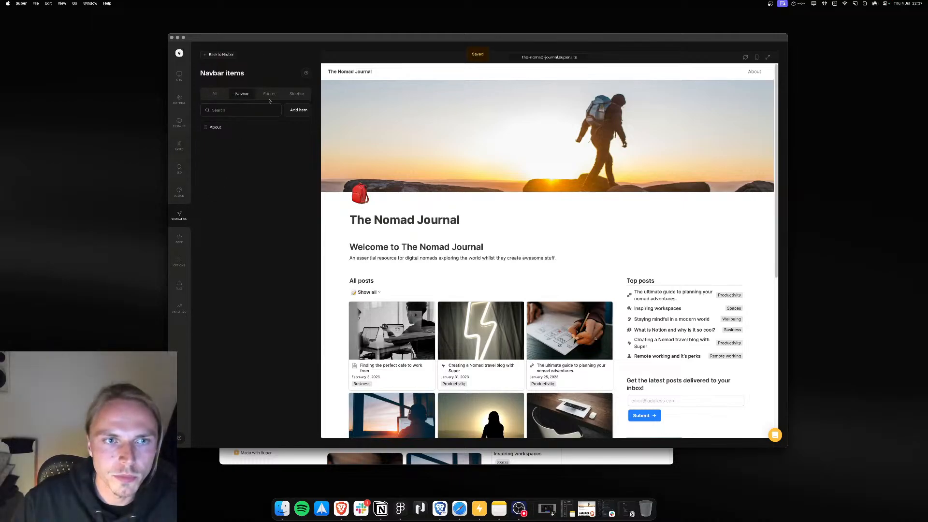
Step: Add a navbar list item titled Blog posts
left_click(296, 127)
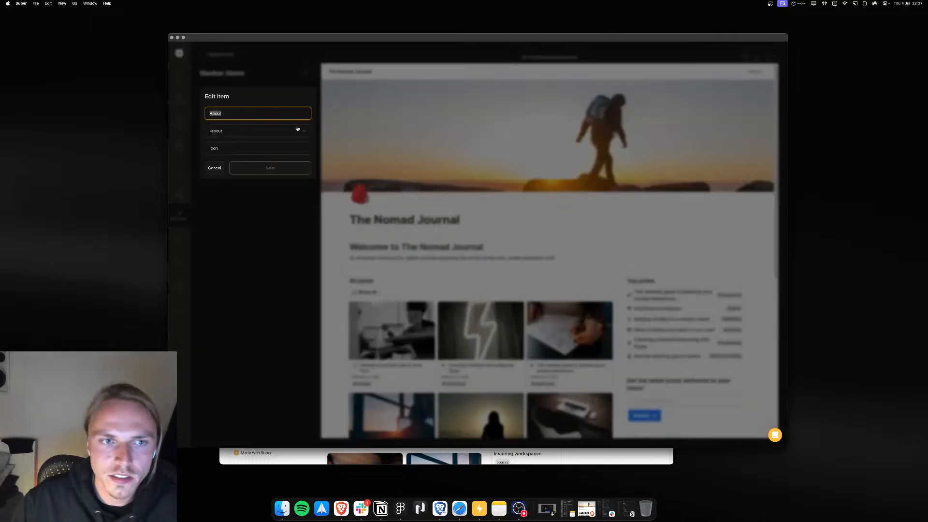
left_click(214, 167)
left_click(298, 110)
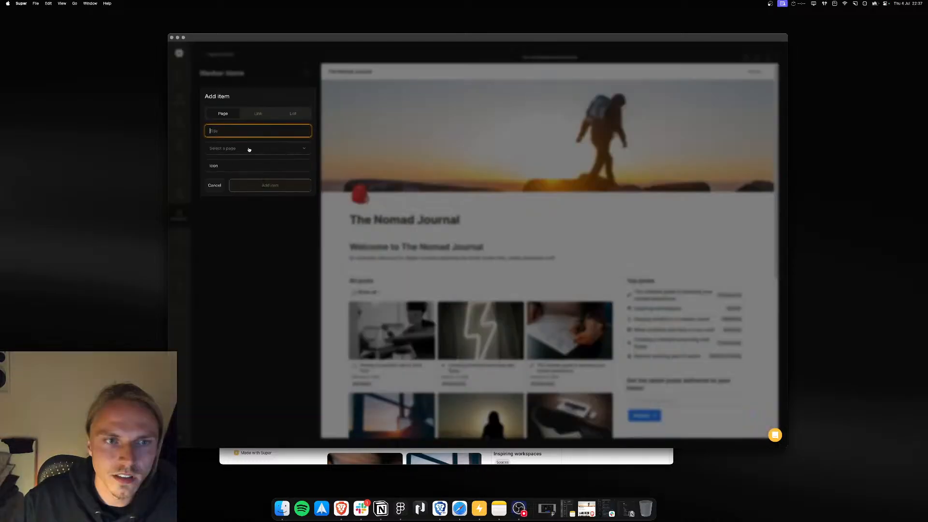
left_click(294, 113)
left_click(259, 133)
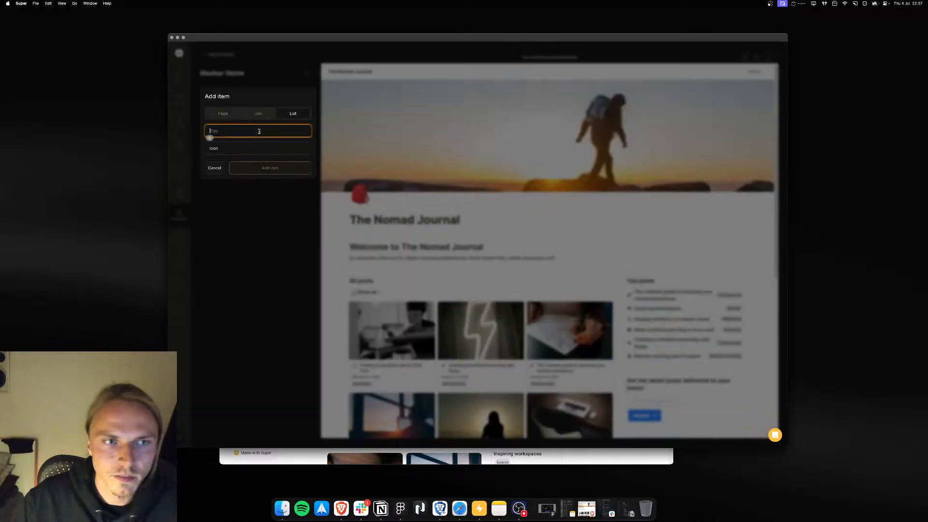
type("Blog posts")
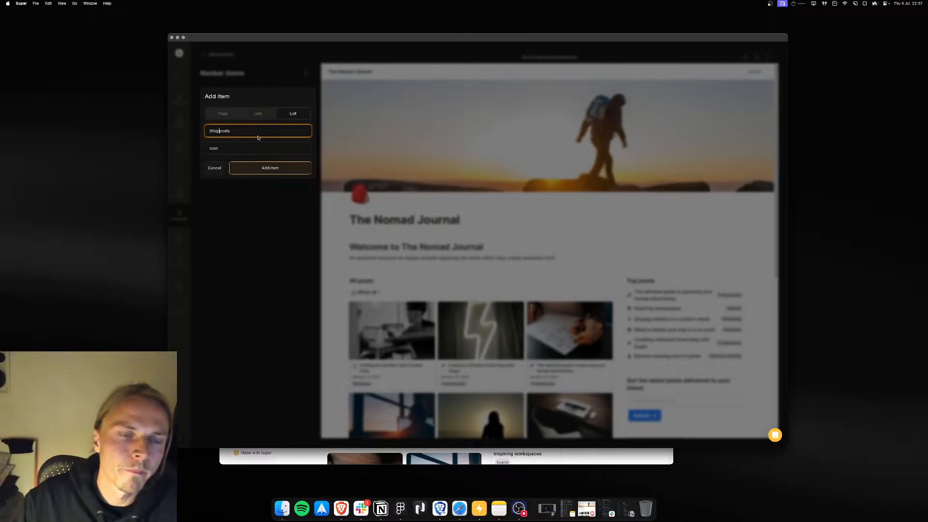
left_click(270, 168)
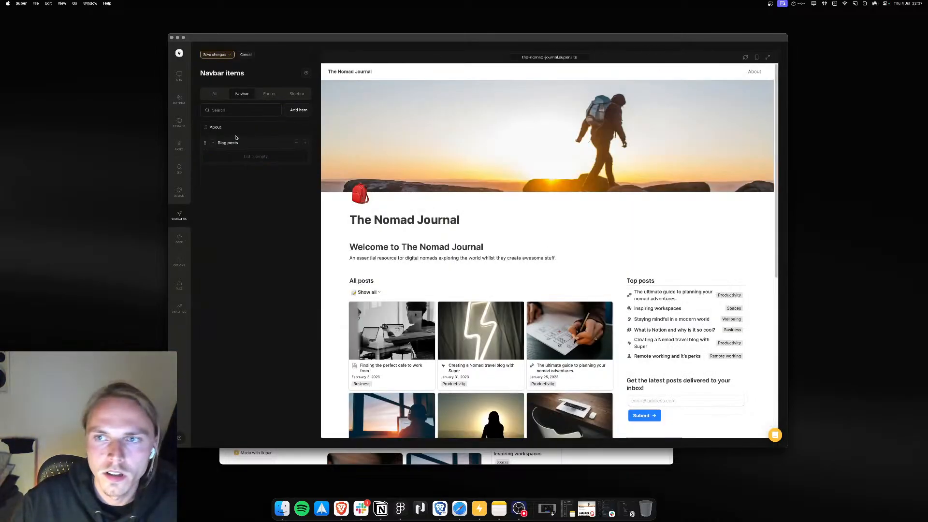
Step: Add a Blog page item linked to /contact inside the Blog posts list, then save the navbar changes
left_click(305, 143)
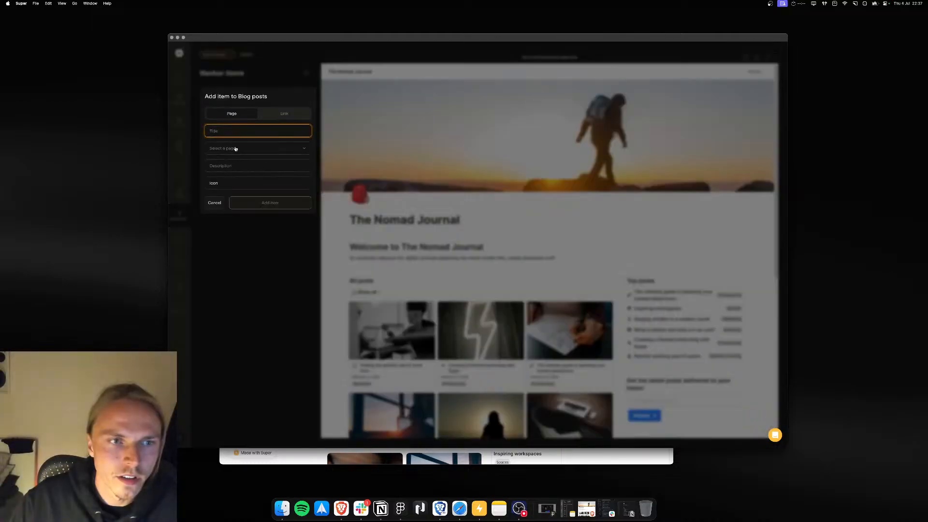
left_click(236, 149)
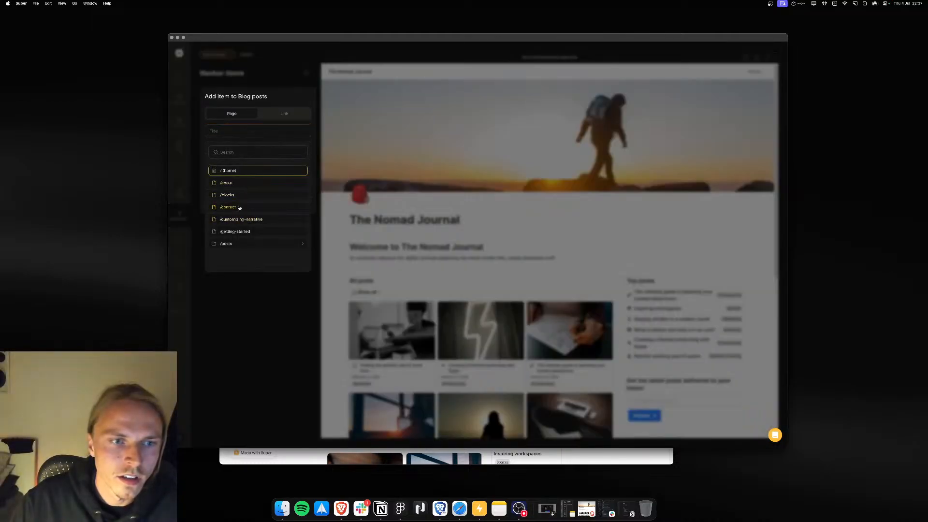
left_click(237, 206)
left_click(241, 130)
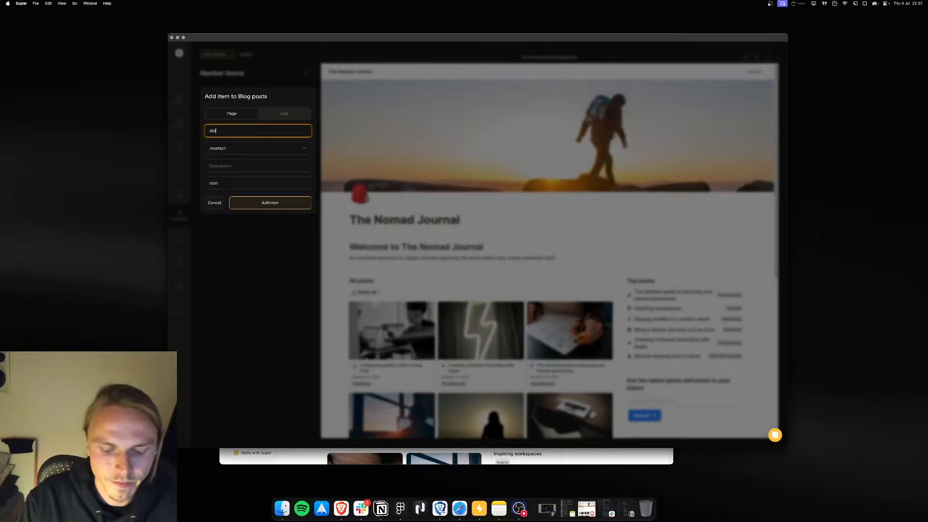
left_click(260, 203)
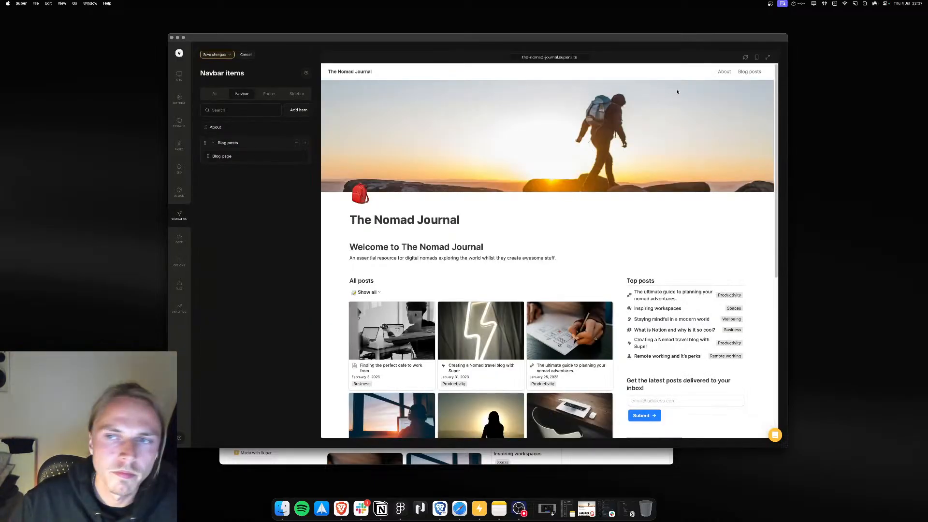
mouse_move(760, 72)
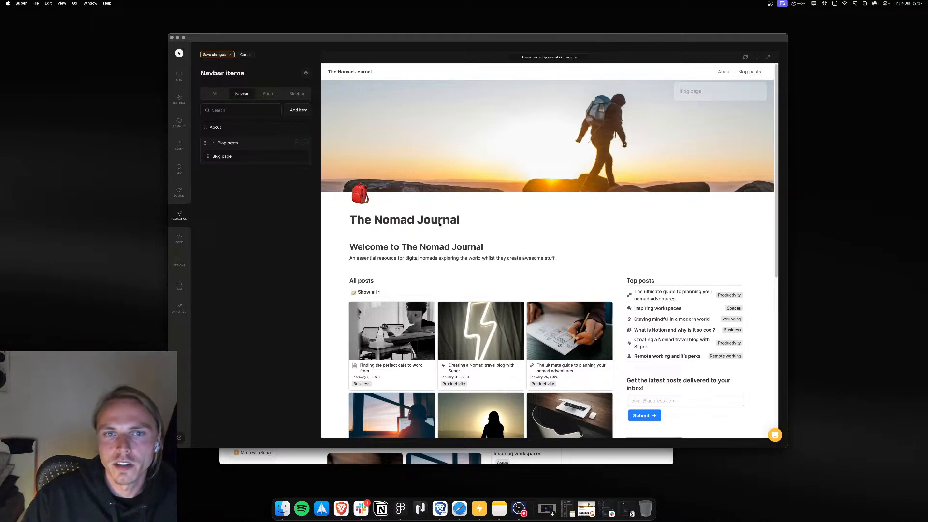
left_click(215, 54)
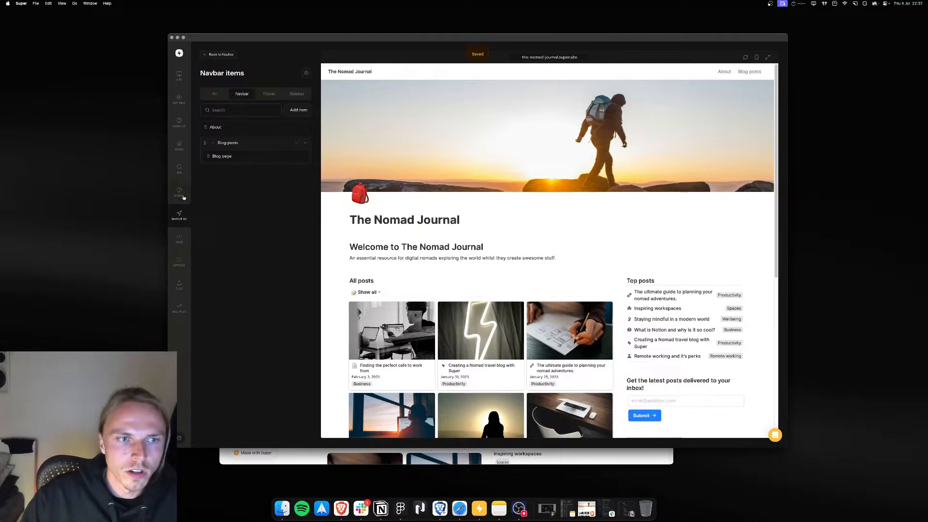
Step: Set the footer type to Stack and save the change
left_click(179, 214)
left_click(227, 135)
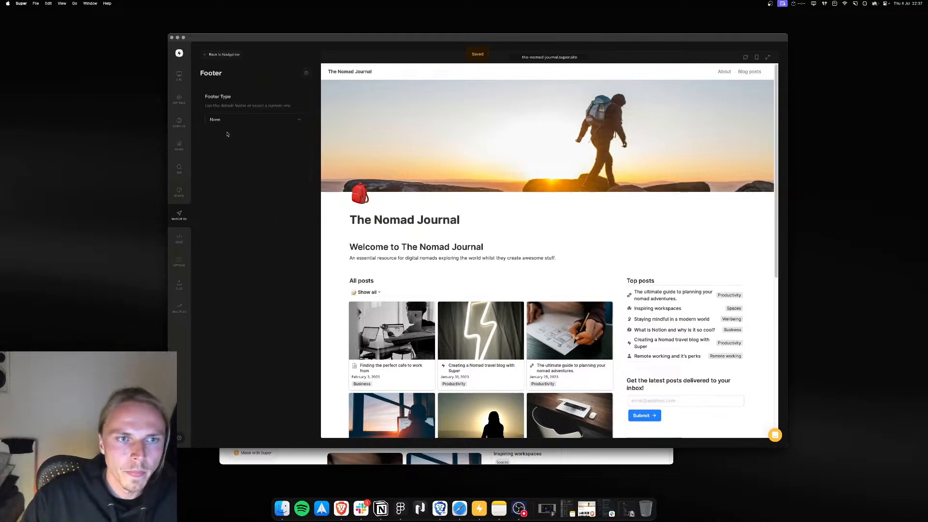
left_click(231, 120)
left_click(235, 132)
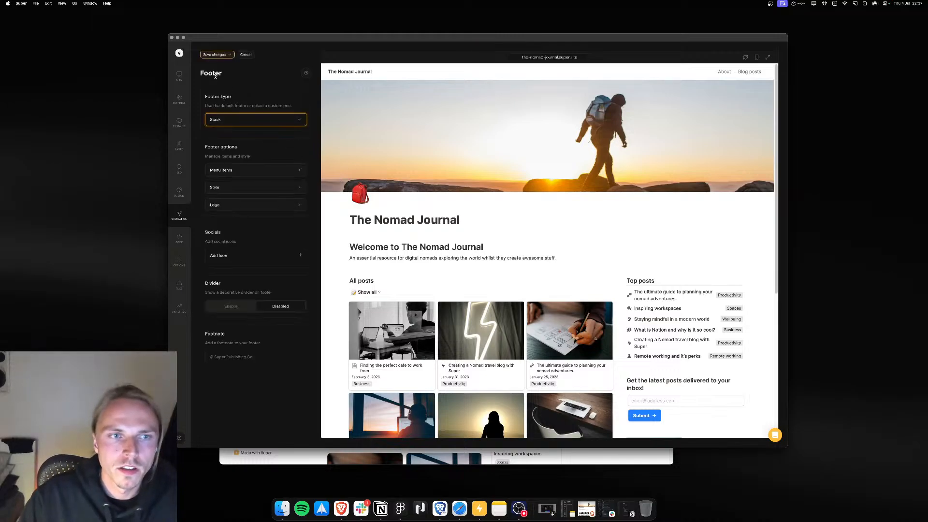
left_click(214, 55)
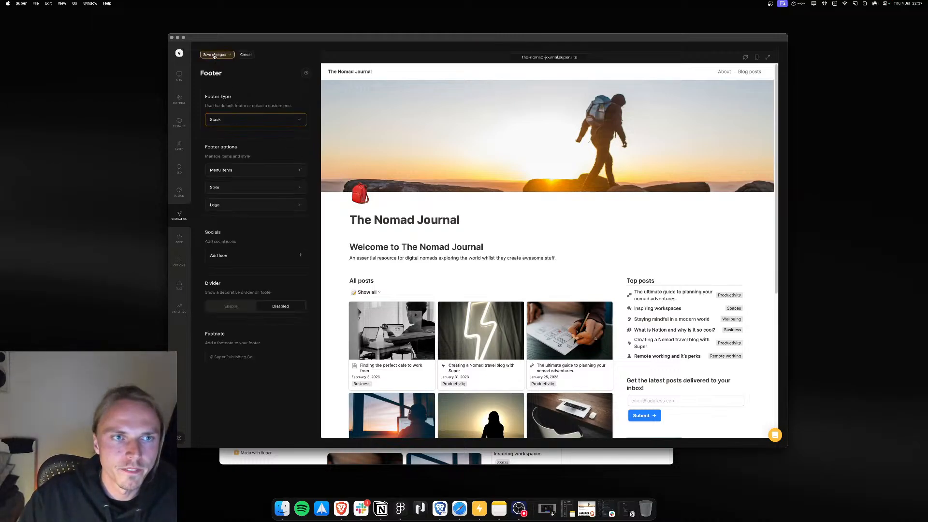
Step: Set item visibility so the About item shows in the footer, then save the changes
scroll(395, 304, "down", 5)
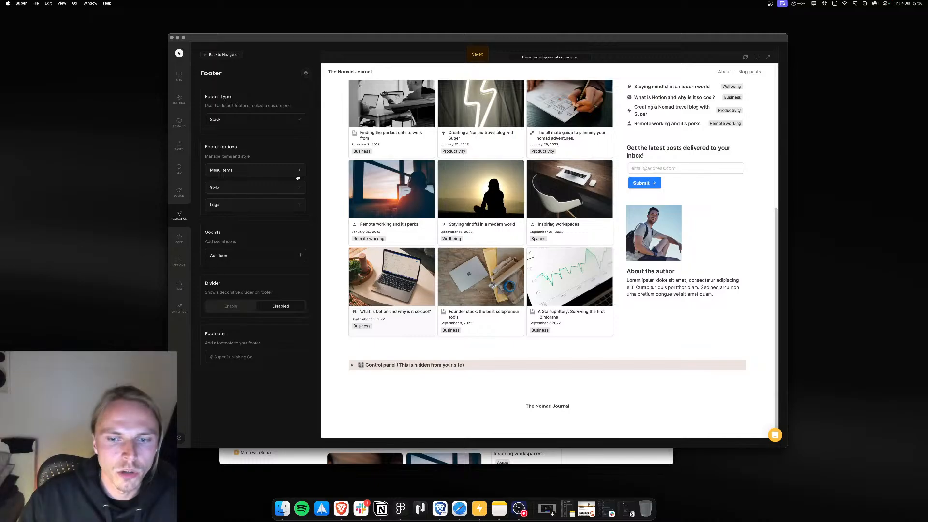
left_click(261, 171)
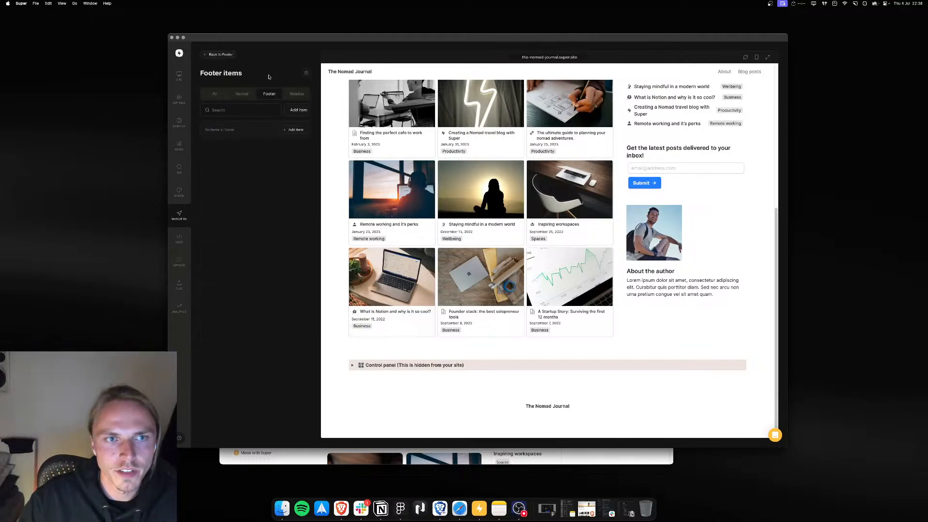
left_click(215, 94)
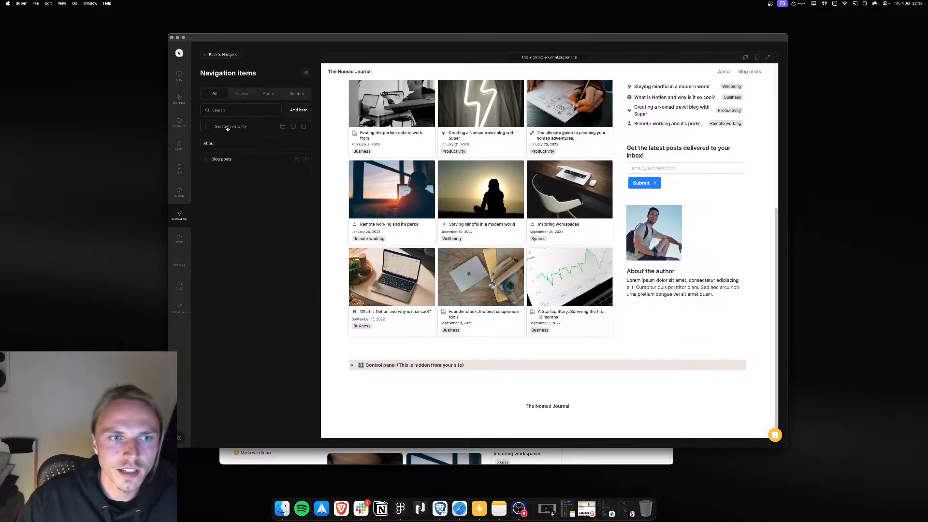
left_click(209, 127)
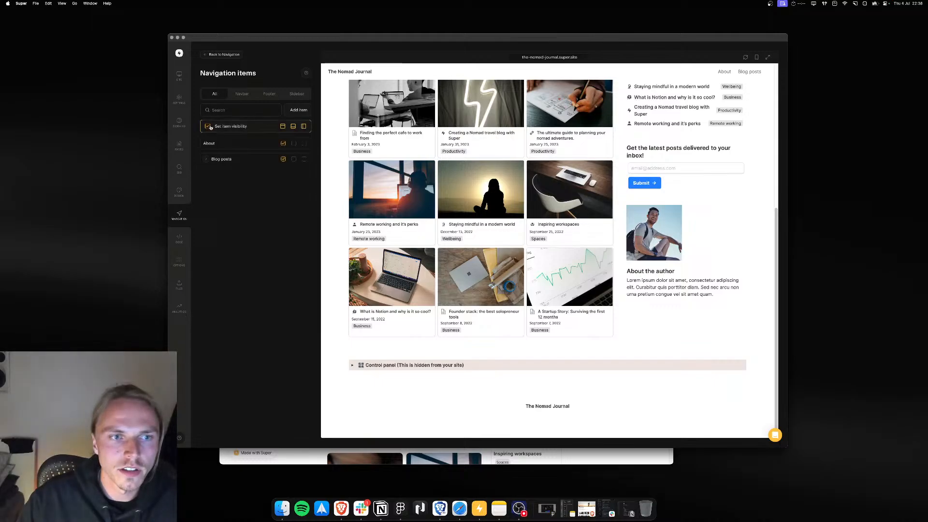
left_click(294, 143)
left_click(293, 159)
scroll(415, 299, "down", 2)
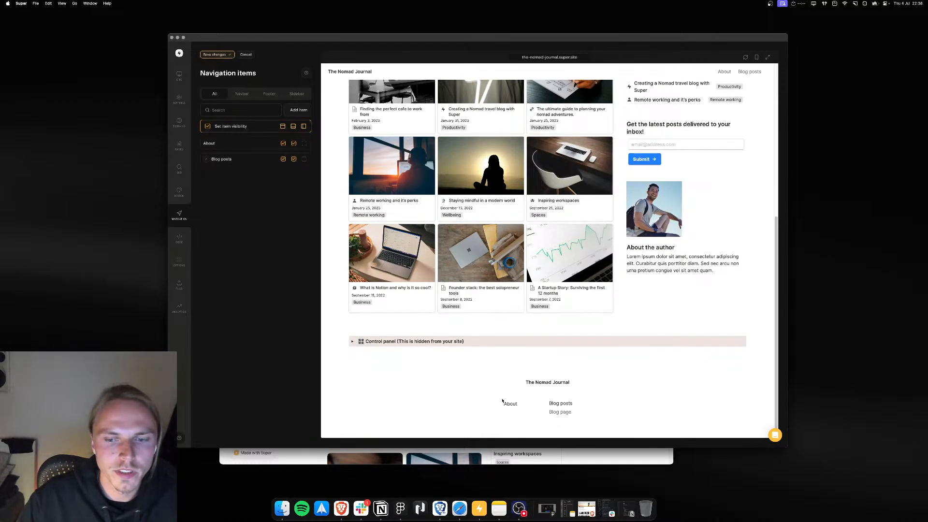
left_click(294, 159)
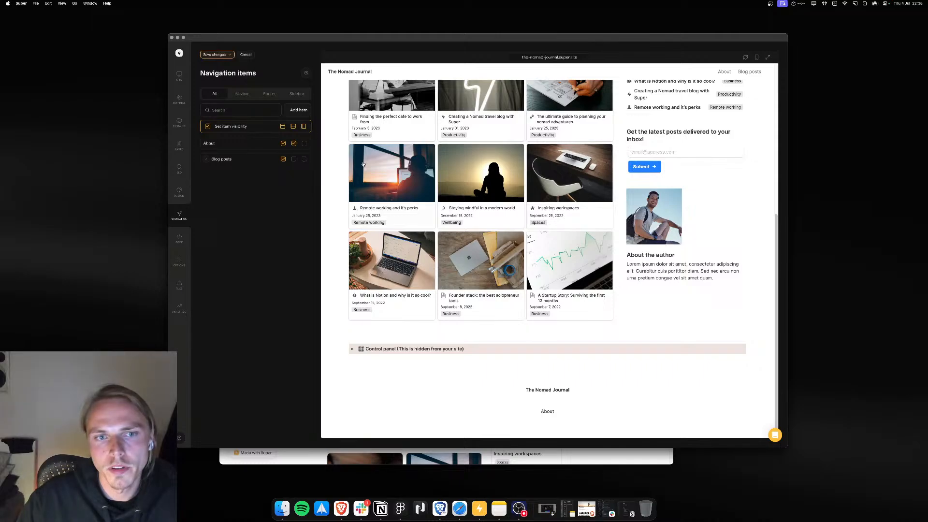
scroll(363, 165, "up", 5)
scroll(364, 166, "down", 4)
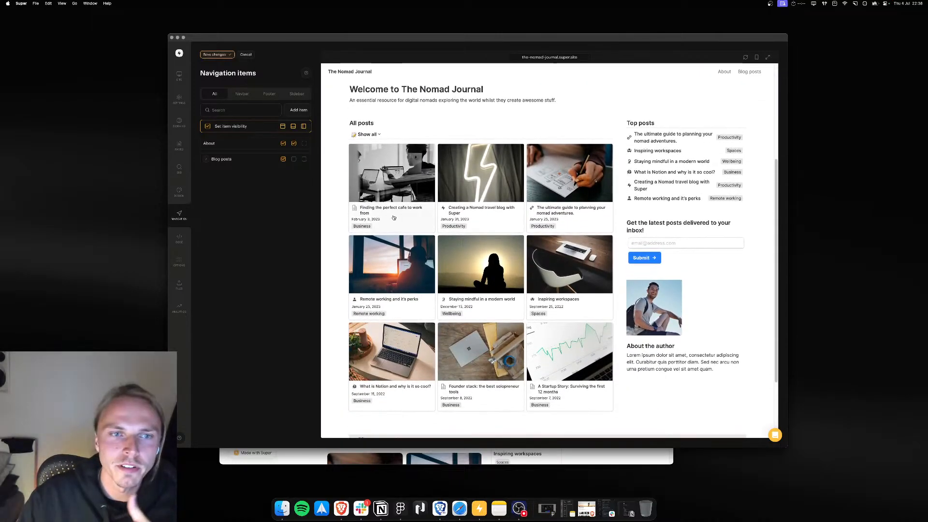
left_click(217, 55)
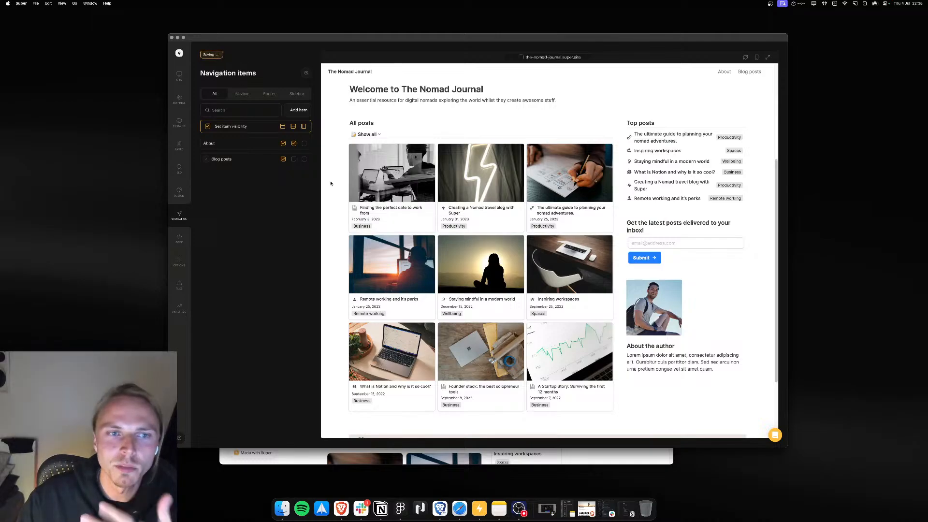
Step: Scroll through the site preview to review the navbar and footer
scroll(366, 231, "down", 2)
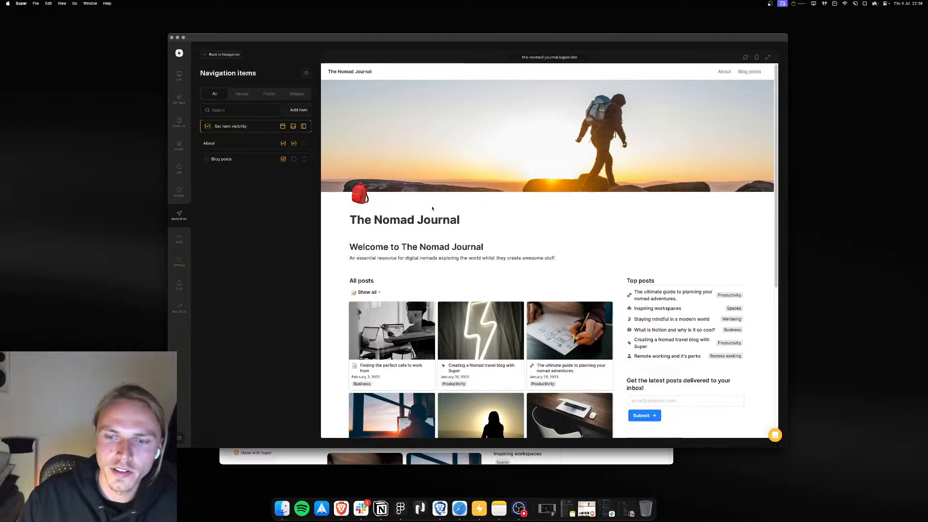
scroll(433, 209, "down", 5)
scroll(433, 208, "up", 5)
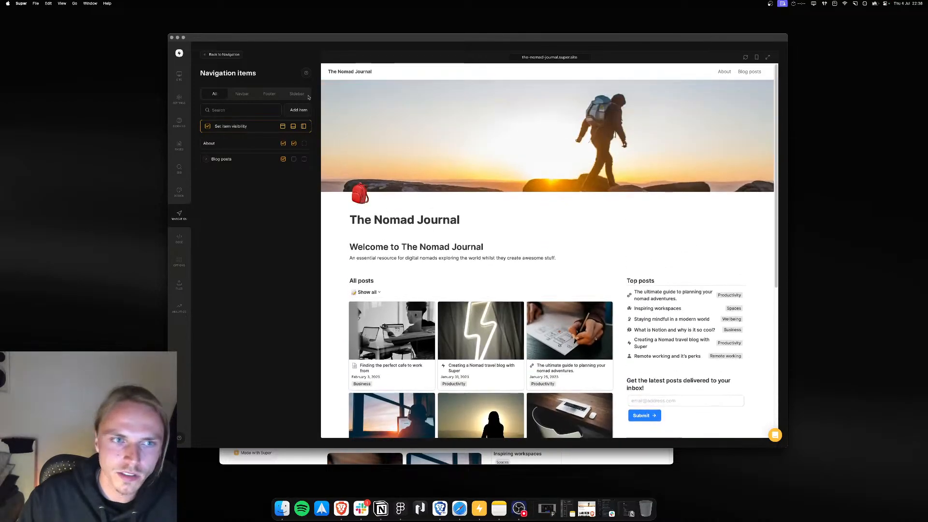
left_click(221, 54)
scroll(474, 193, "down", 5)
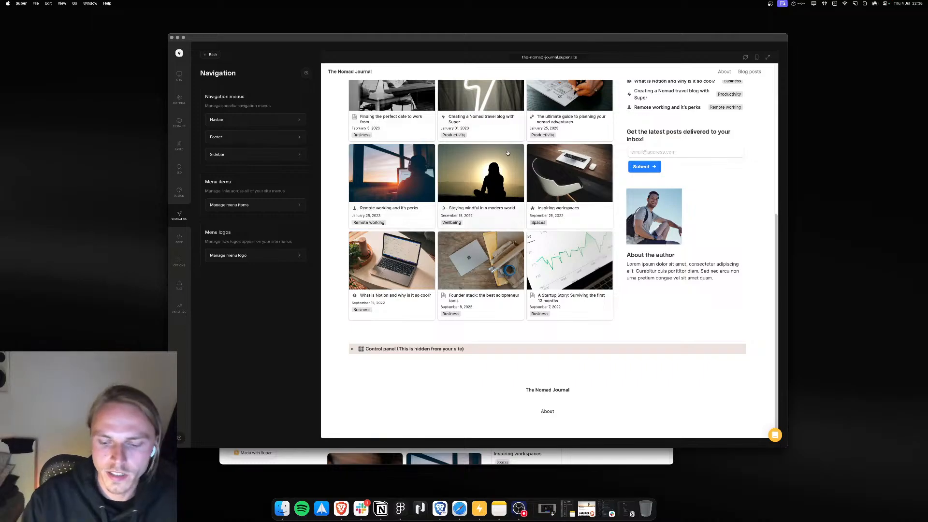
scroll(468, 141, "up", 1)
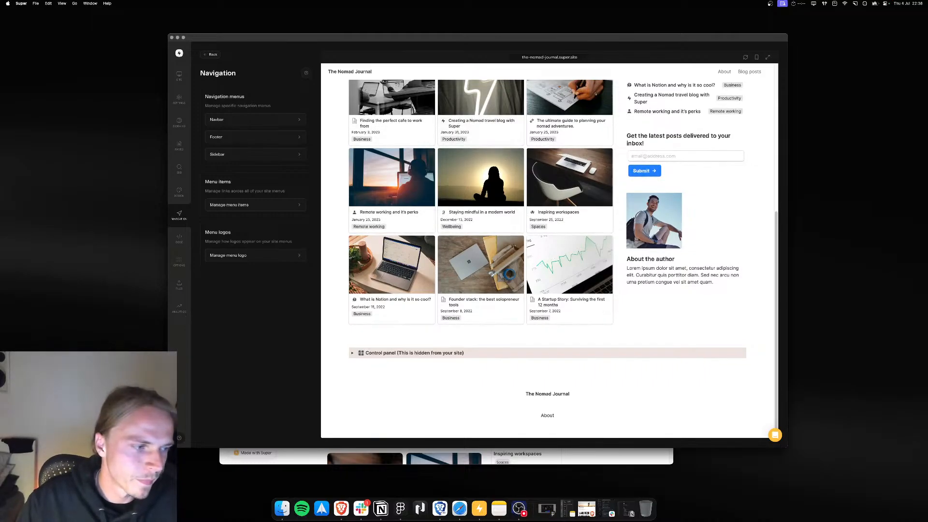
scroll(384, 193, "up", 10)
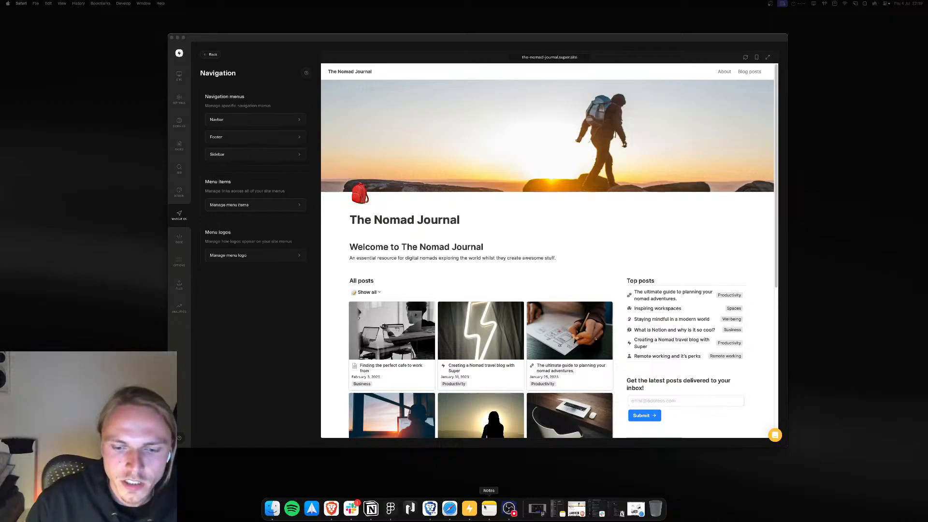
Step: Open the Design typography settings and set the site's primary font to Epilogue, after trying Cormorant Garamond and Cabin
left_click(227, 181)
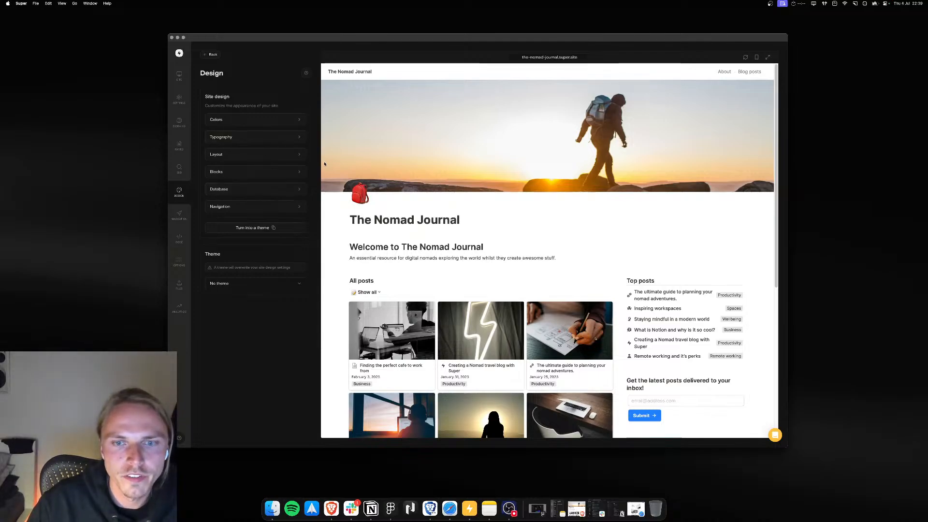
scroll(413, 161, "down", 2)
scroll(413, 160, "down", 2)
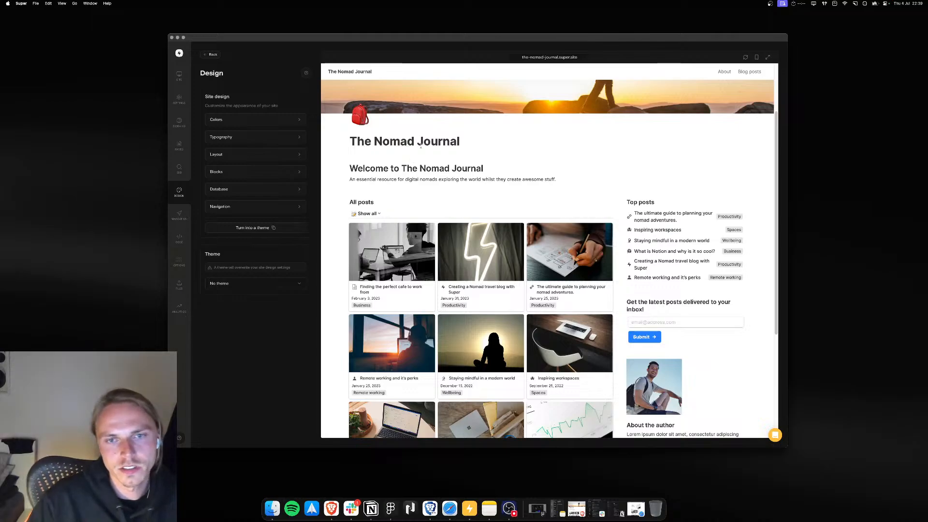
scroll(407, 168, "up", 4)
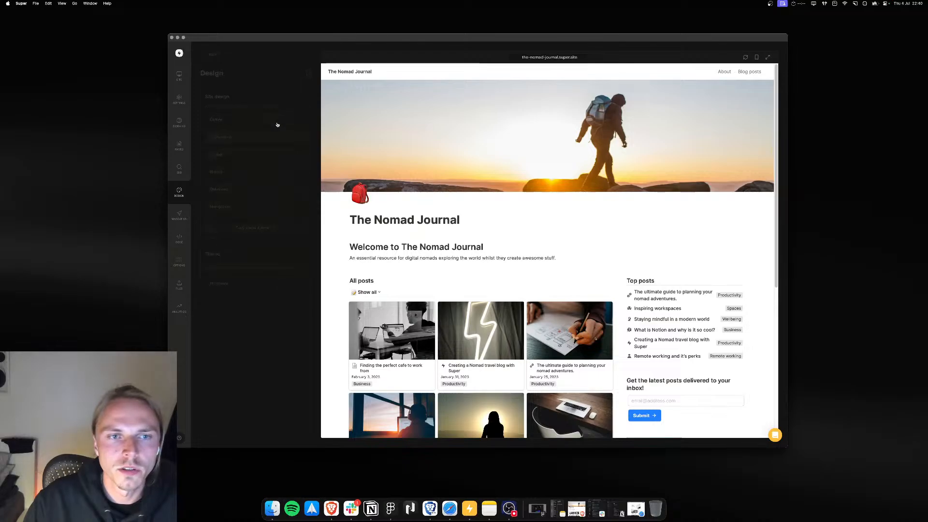
left_click(263, 137)
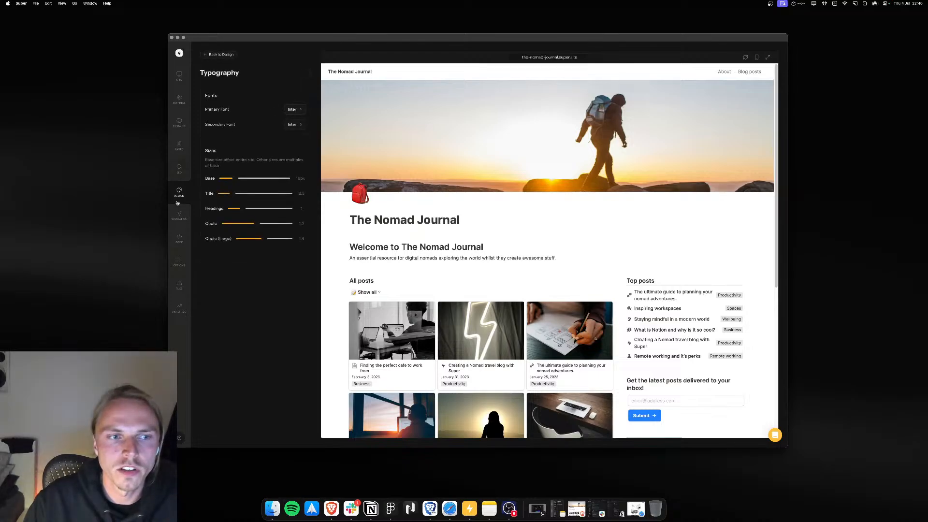
left_click(293, 109)
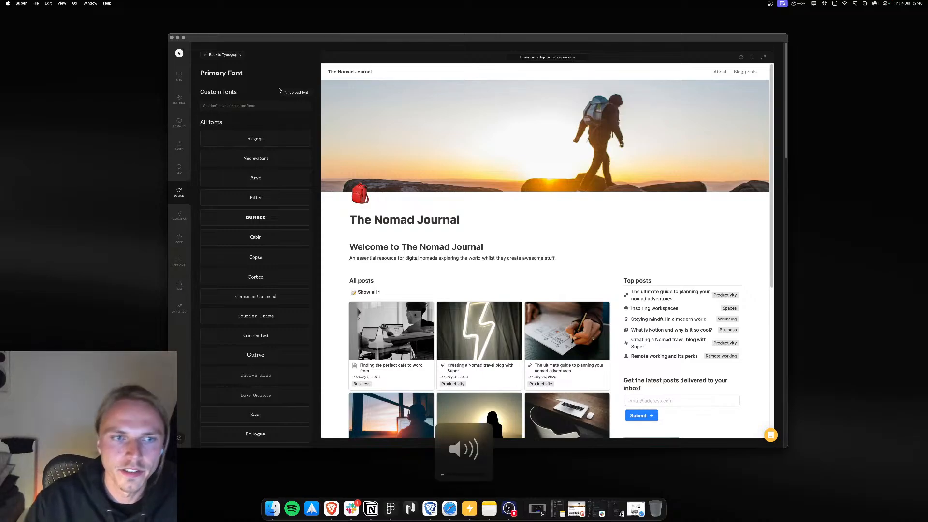
scroll(262, 221, "down", 3)
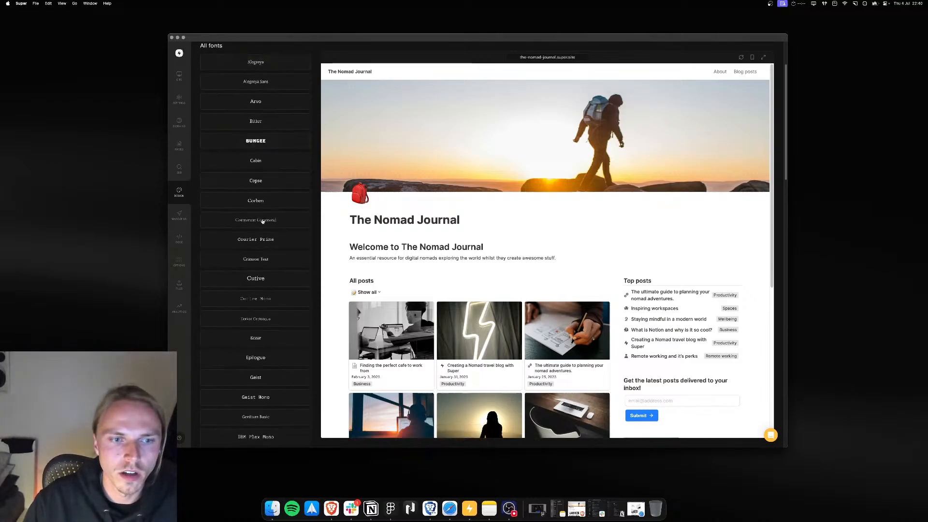
scroll(276, 325, "down", 8)
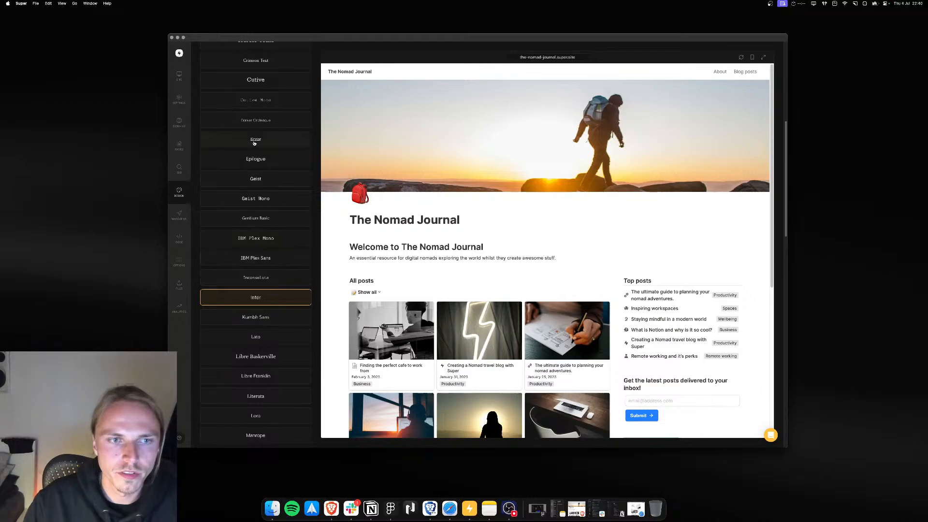
scroll(255, 143, "up", 11)
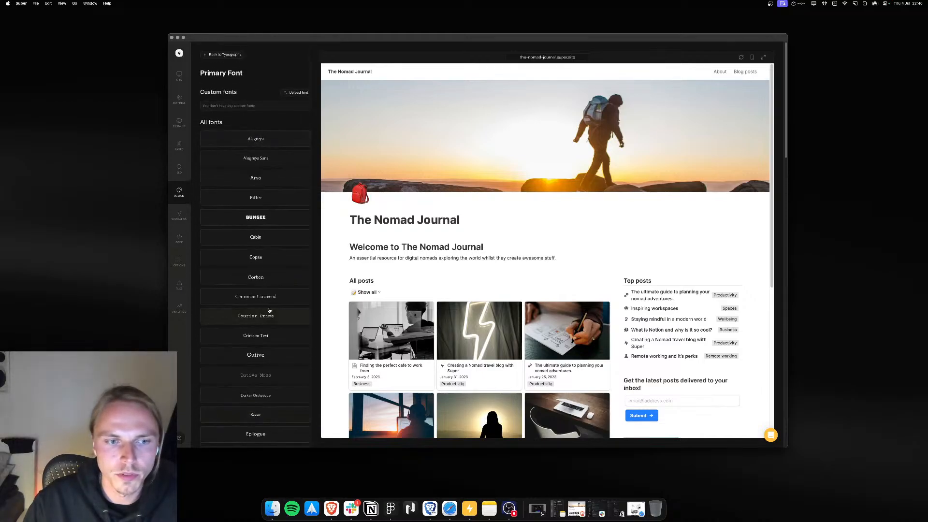
left_click(268, 278)
left_click(267, 303)
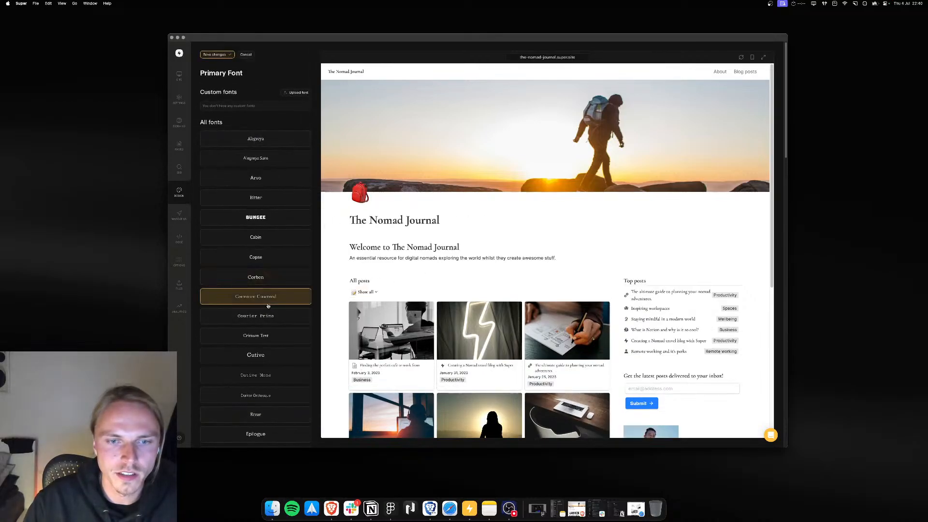
left_click(262, 240)
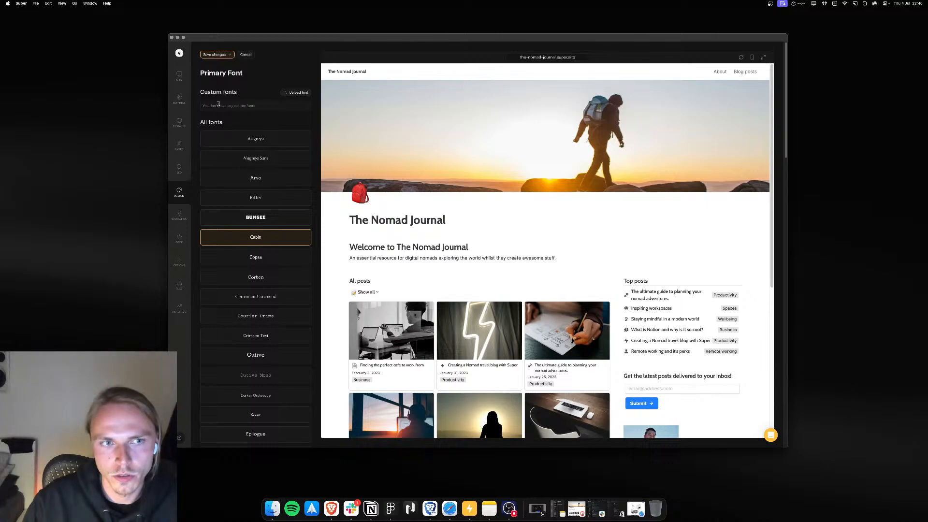
scroll(255, 257, "down", 5)
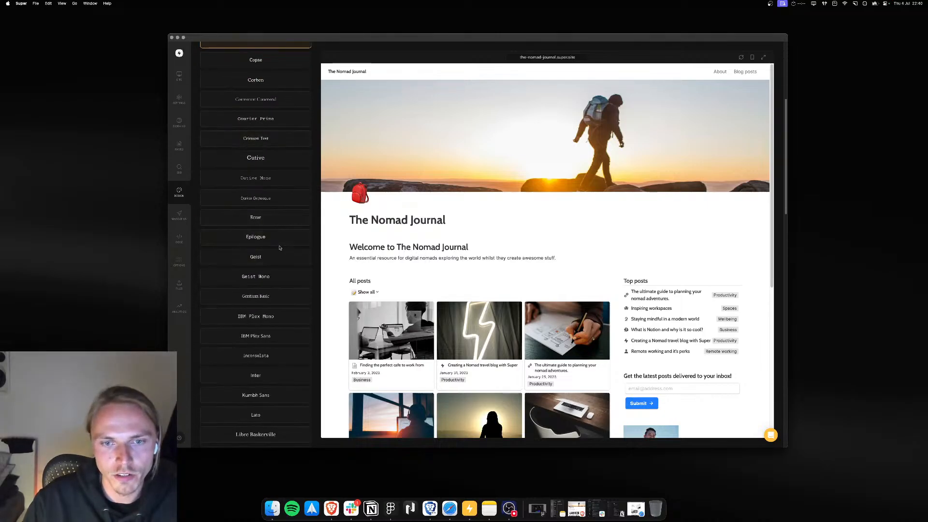
left_click(254, 241)
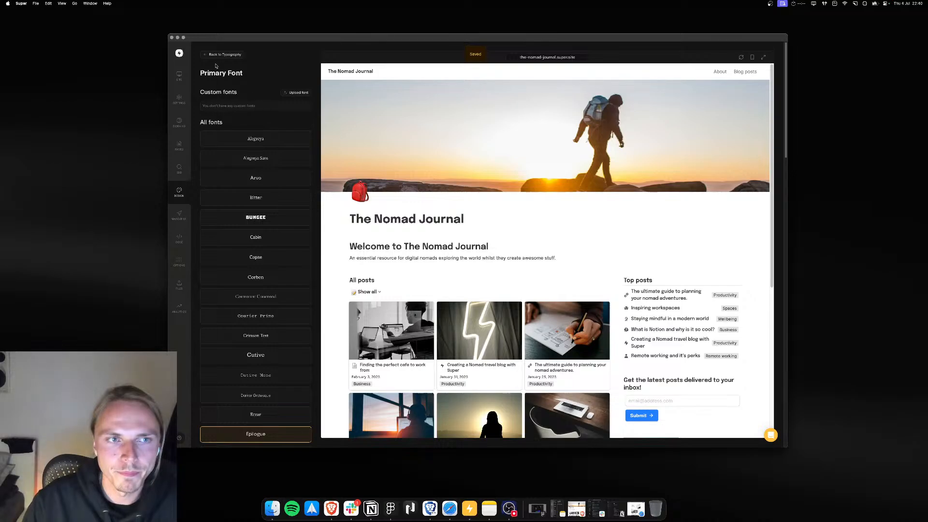
Step: Increase the base font size slider slightly in Typography and save the change
left_click(221, 54)
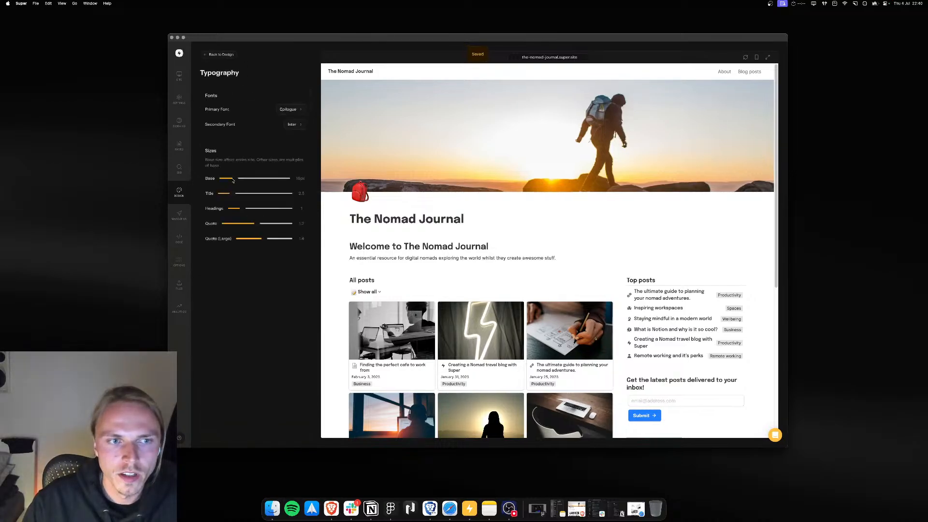
left_click_drag(233, 178, 245, 179)
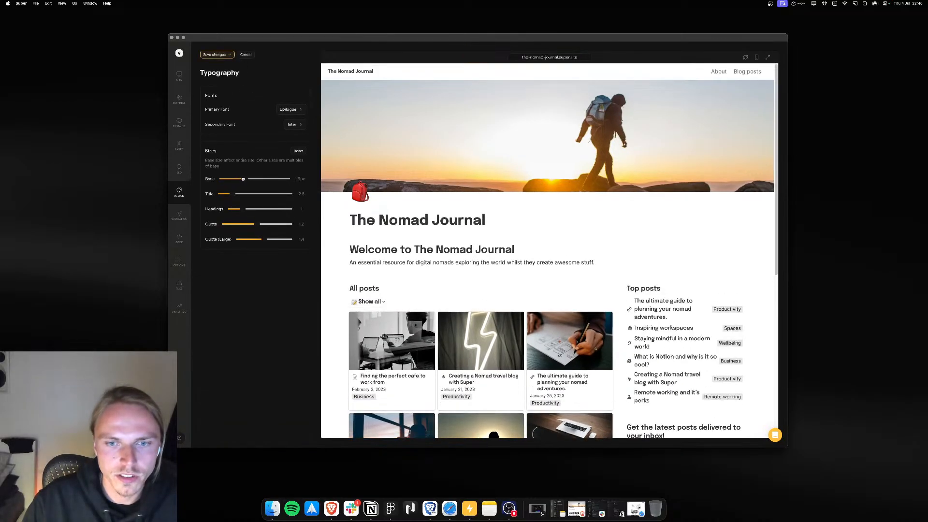
left_click(218, 54)
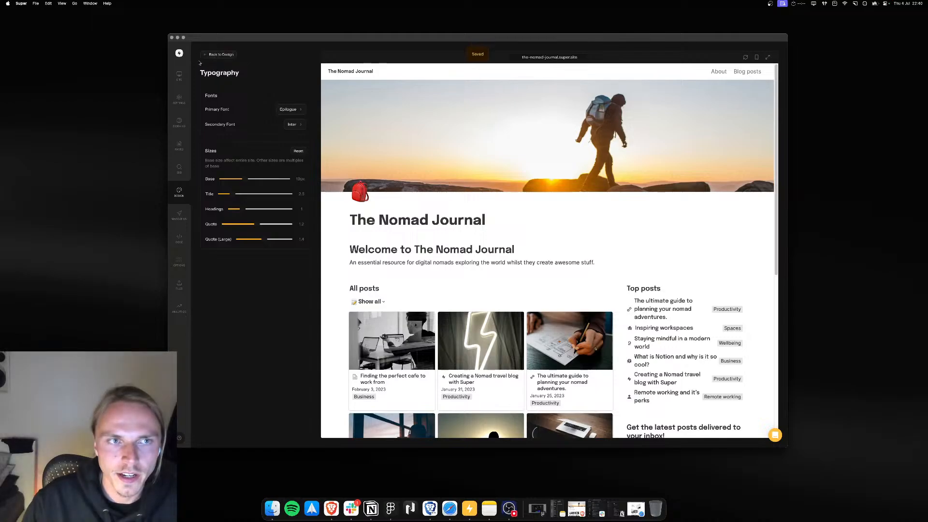
Step: Disable page headers in the Layout settings and save the change
left_click(220, 55)
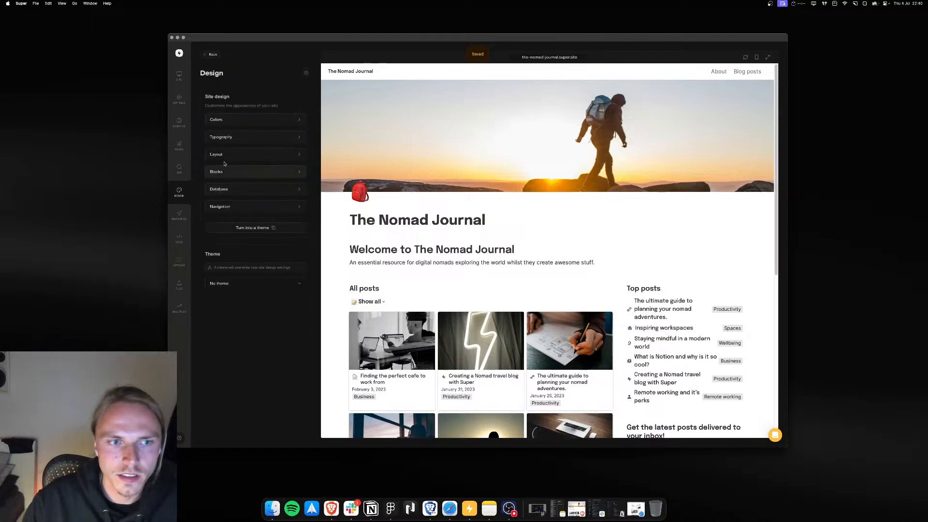
left_click(224, 155)
scroll(253, 259, "down", 2)
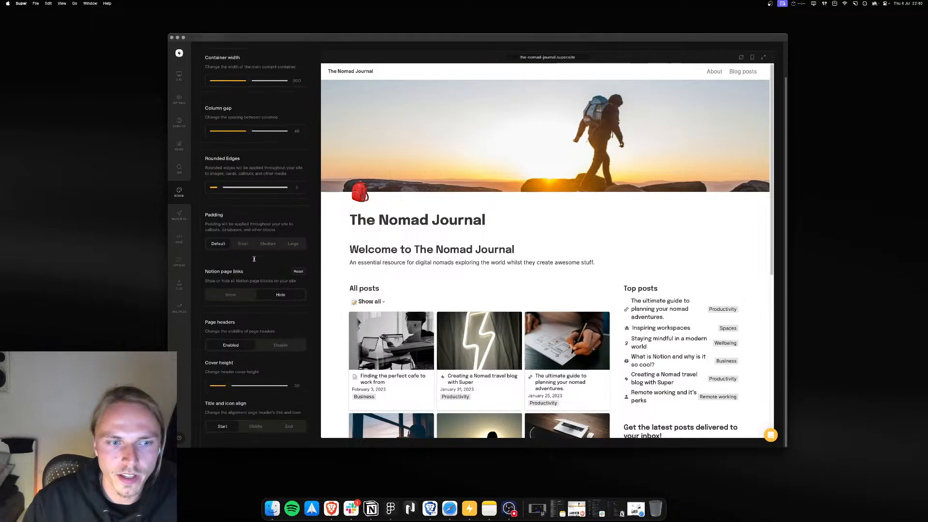
left_click(281, 345)
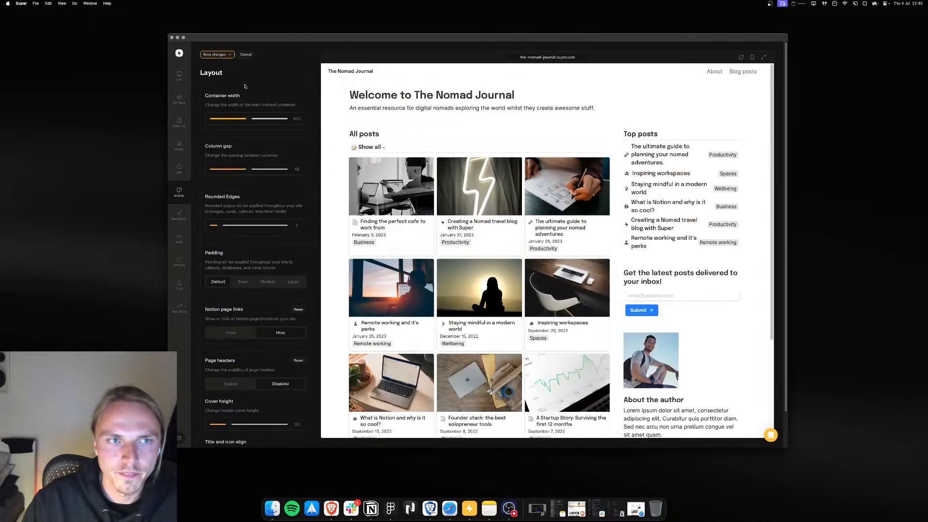
left_click(217, 54)
Step: Increase rounded edges, widen the container and narrow the column gap in Layout, then save
scroll(475, 221, "down", 5)
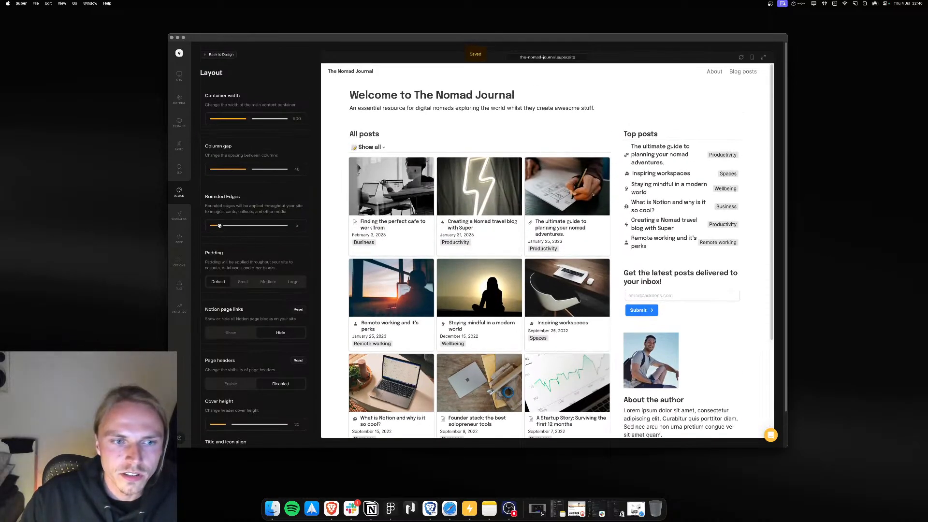
left_click_drag(219, 225, 236, 228)
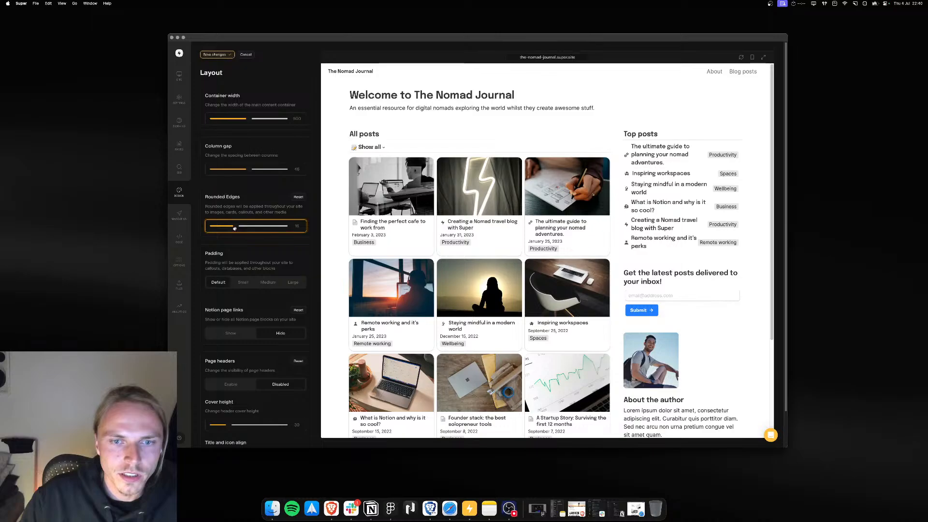
left_click(248, 118)
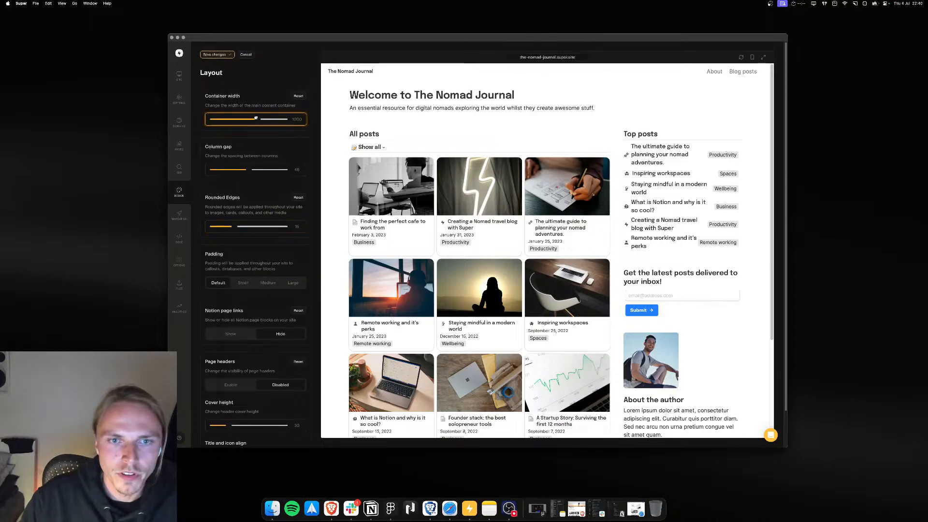
left_click_drag(250, 169, 243, 169)
left_click(216, 55)
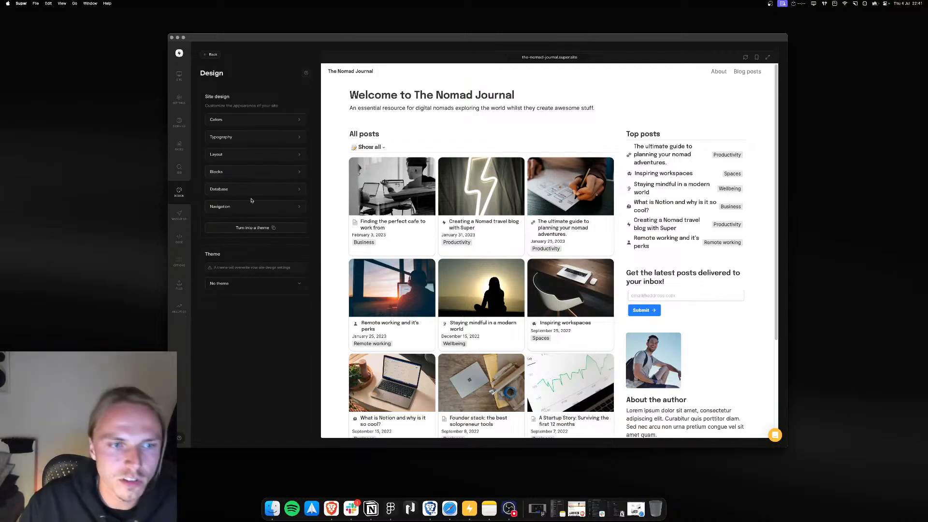
Step: Examine the Blocks settings and the Code section's CSS and Head tabs
left_click(229, 172)
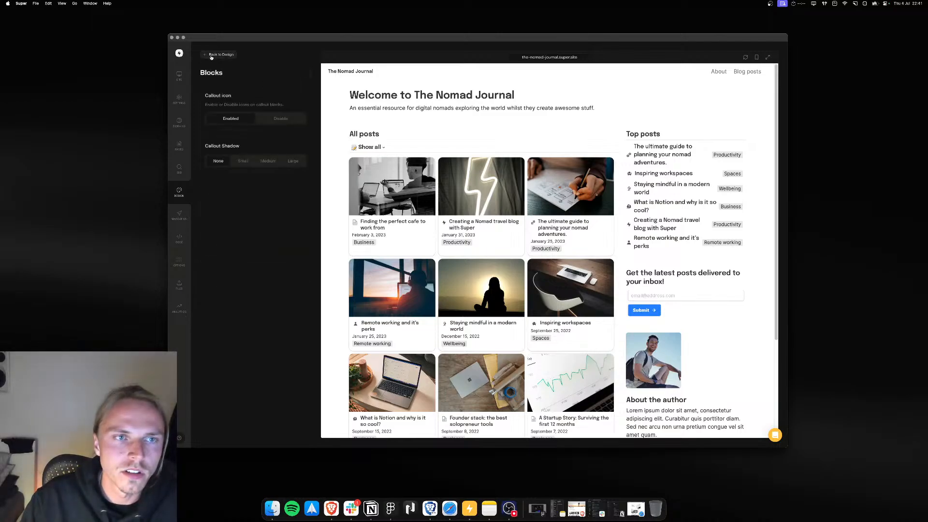
left_click(210, 55)
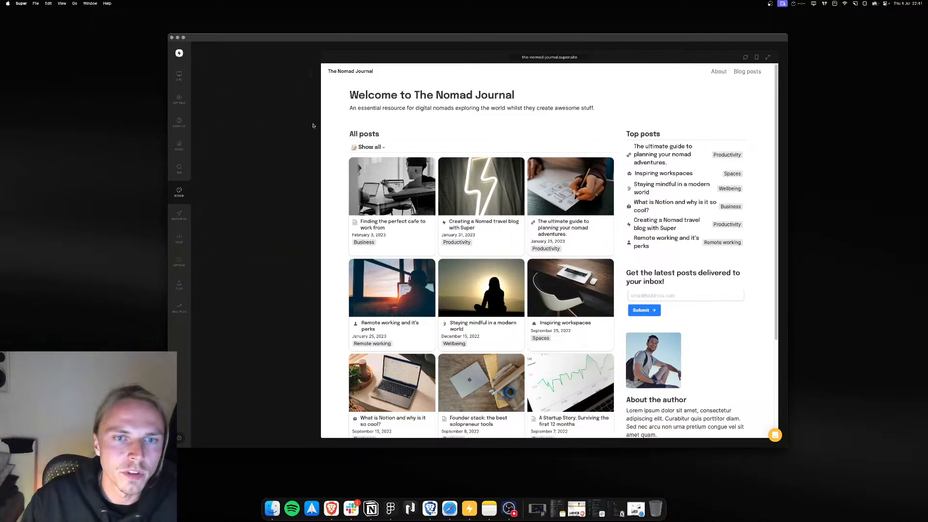
left_click(183, 239)
left_click(290, 94)
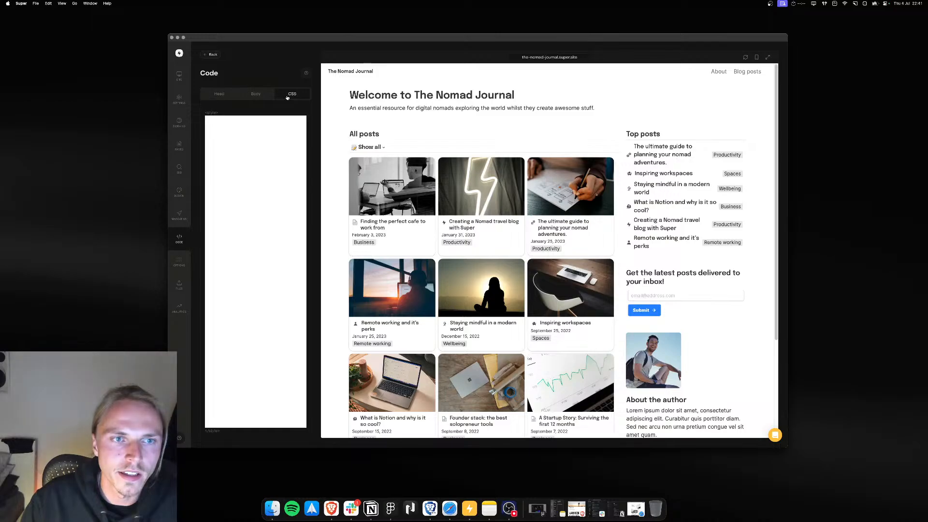
left_click(212, 94)
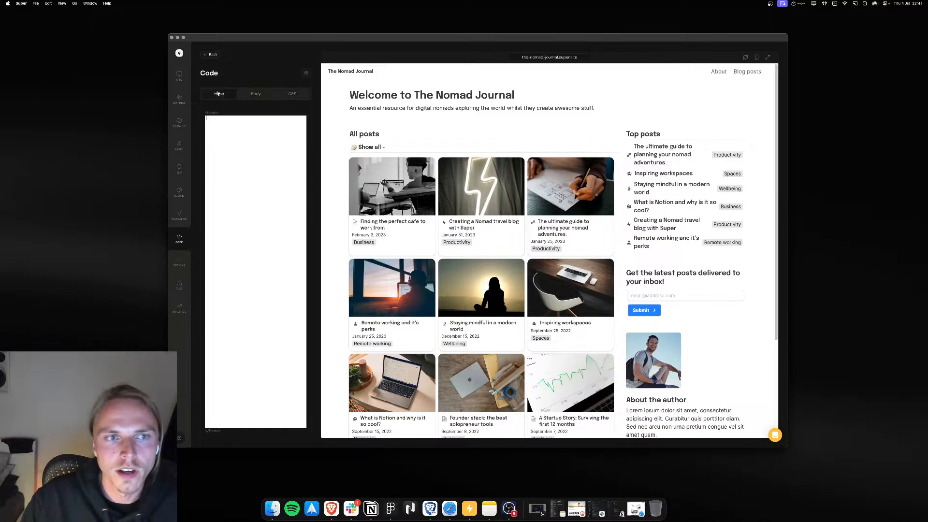
left_click(178, 74)
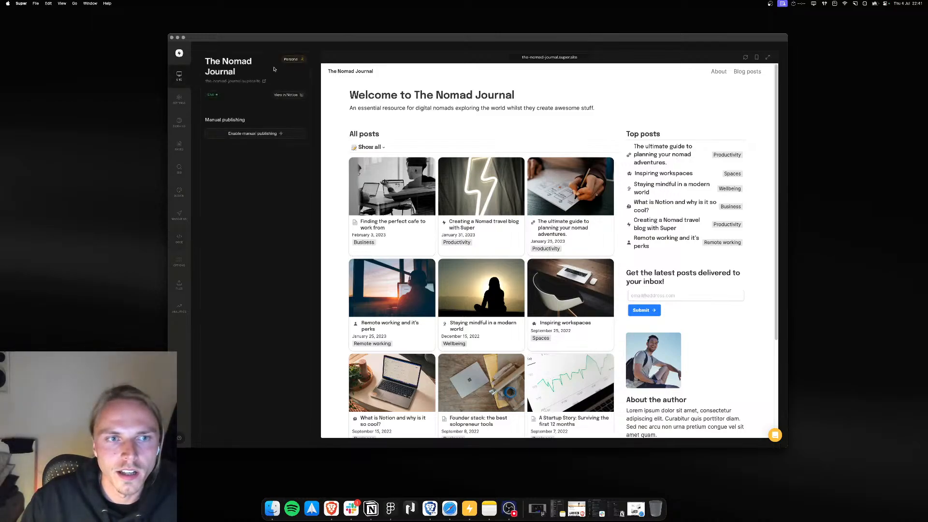
left_click(182, 244)
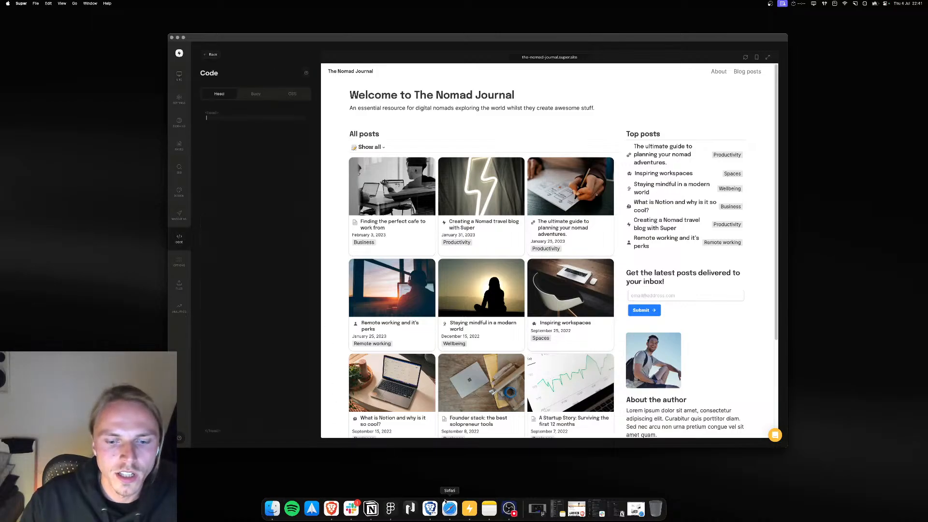
Step: Switch to Safari, open the Narrative template's Get Narrative page and copy the stylesheet link snippet
left_click(445, 502)
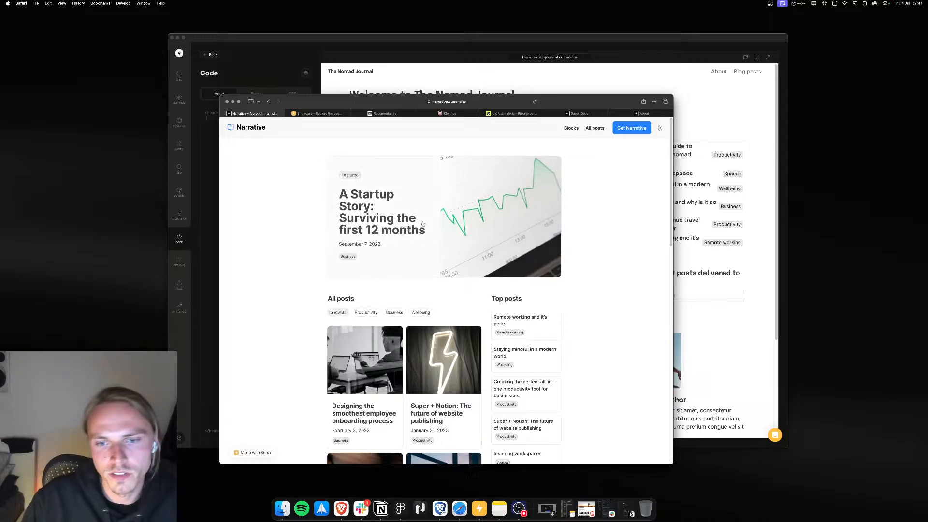
scroll(423, 224, "down", 3)
scroll(423, 223, "up", 3)
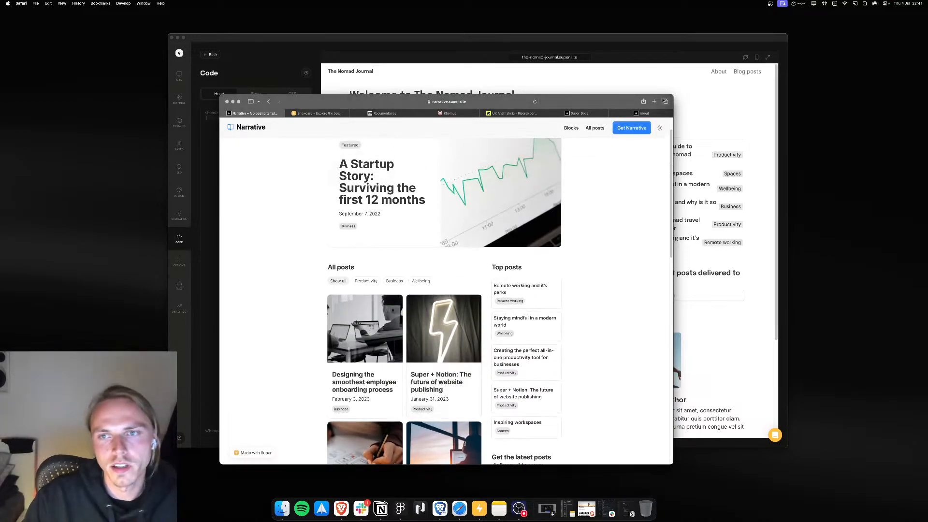
left_click_drag(669, 95, 735, 80)
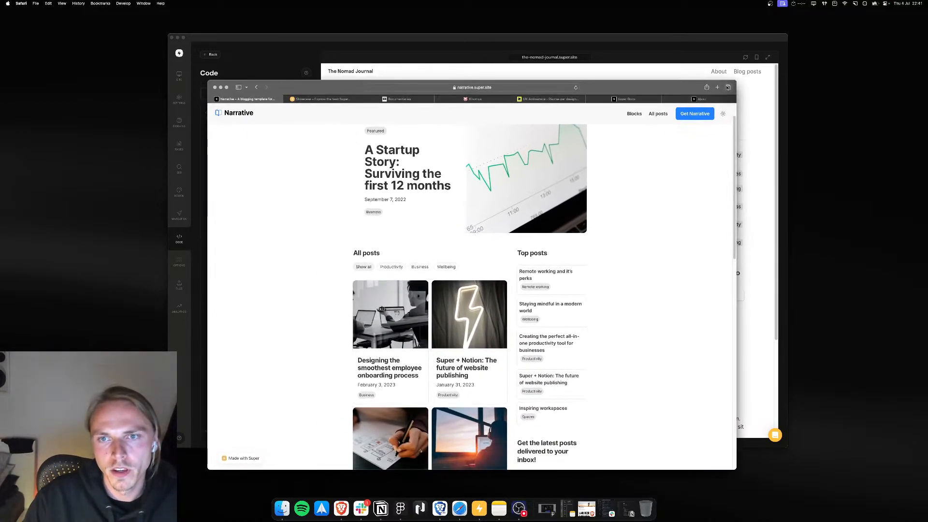
left_click(694, 113)
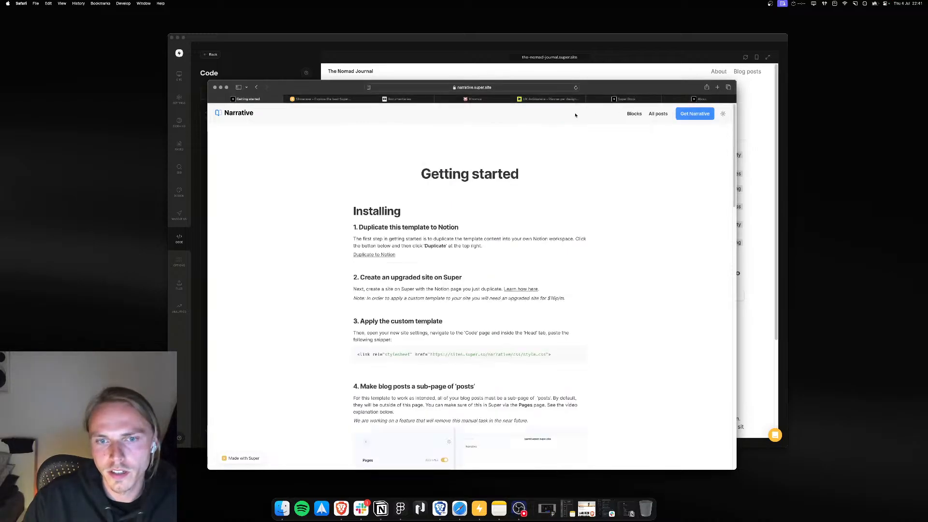
scroll(450, 304, "down", 3)
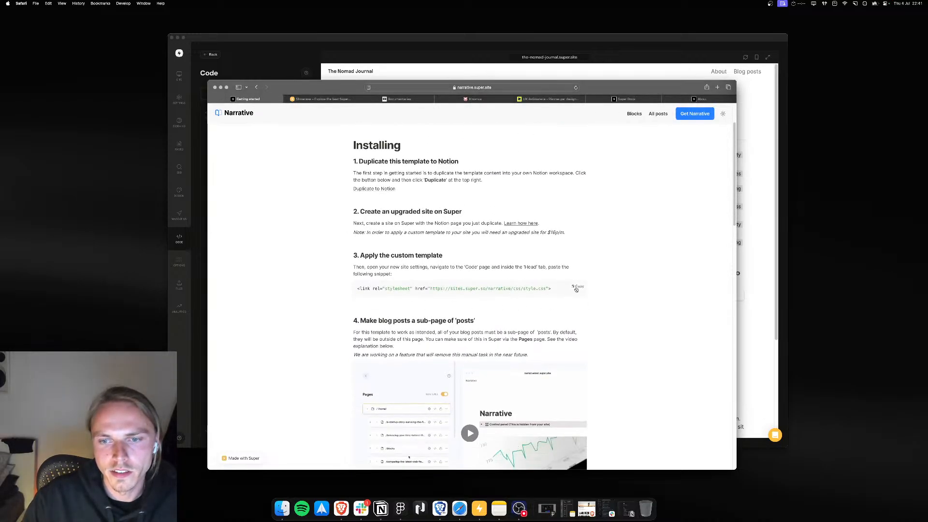
scroll(478, 283, "up", 3)
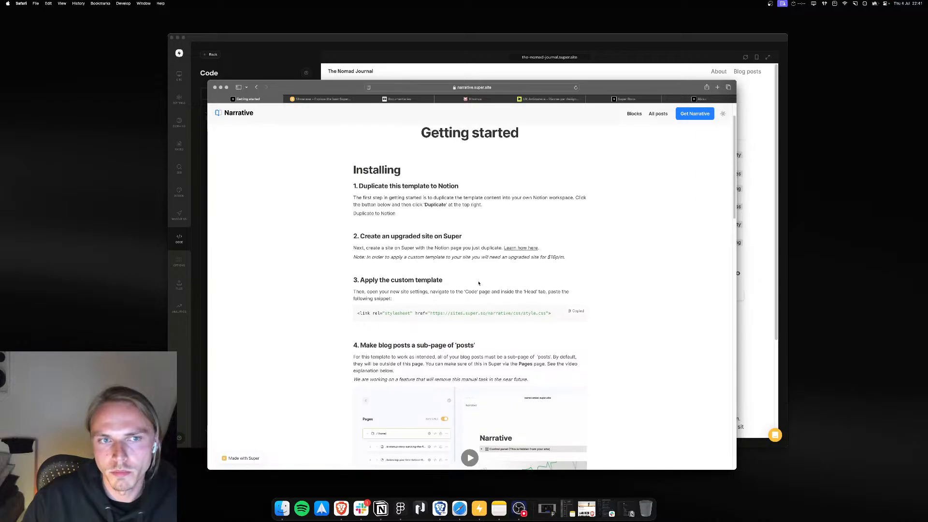
key("F10")
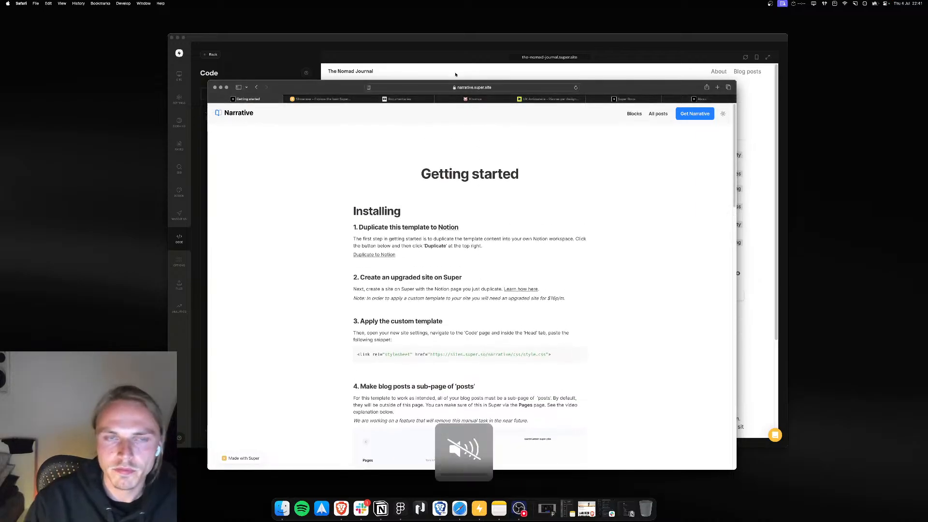
Step: Return to Super and paste the Narrative stylesheet link into the Code section's Head tab, then save the change
left_click(372, 44)
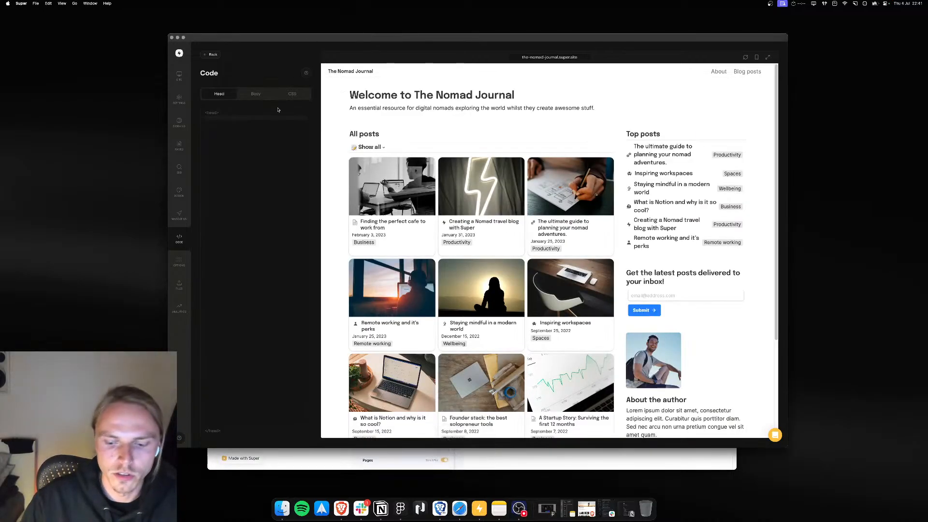
key("F10")
type("<link rel=\"stylesheet\" href=\"https://sites.super.so/narrative/css/style.css\">")
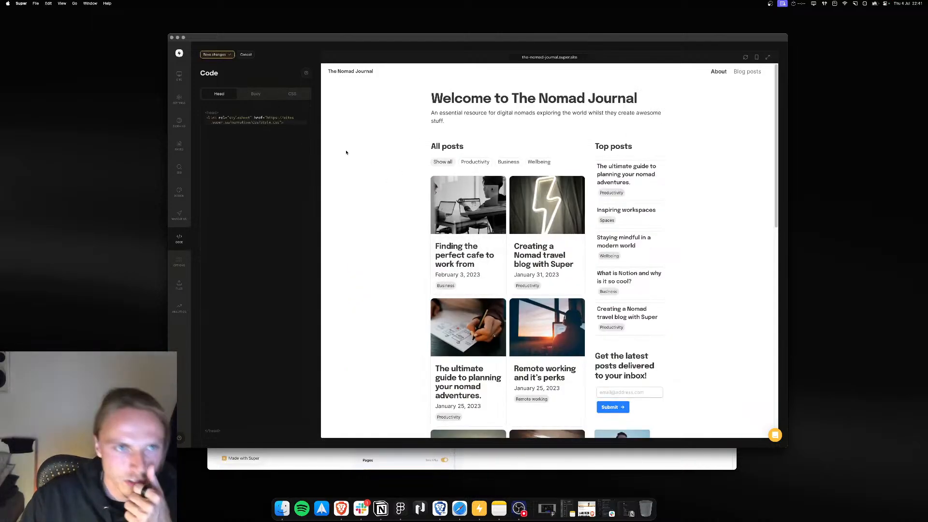
left_click(221, 55)
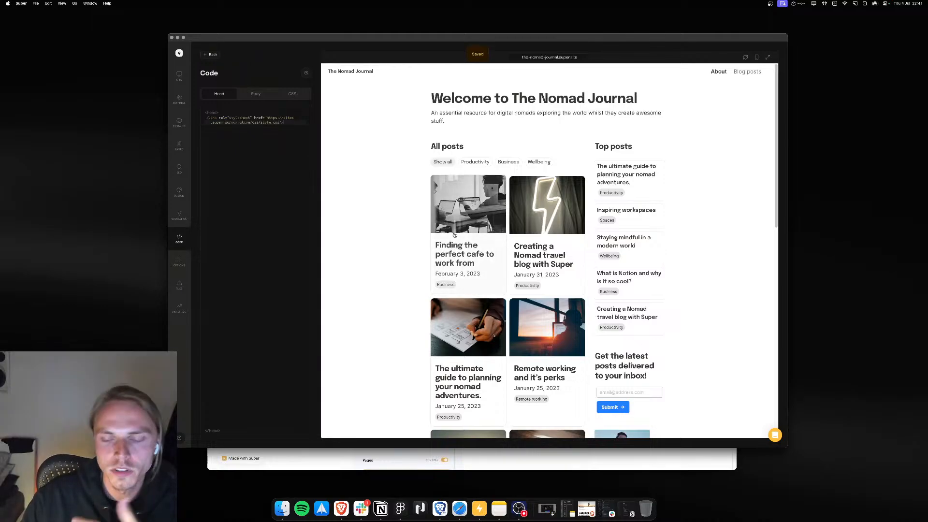
Step: Scroll through the home page preview to examine the Narrative template's styling
scroll(594, 269, "down", 5)
scroll(592, 271, "up", 5)
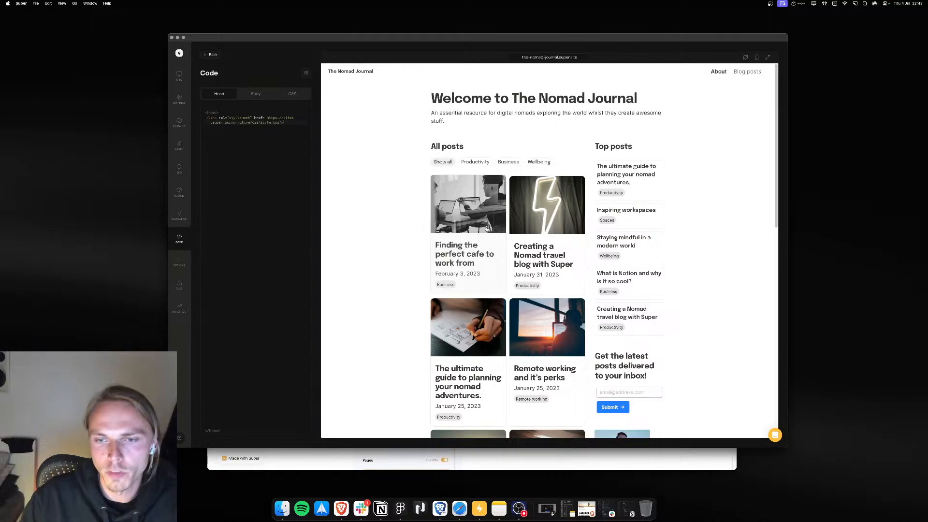
scroll(507, 241, "down", 15)
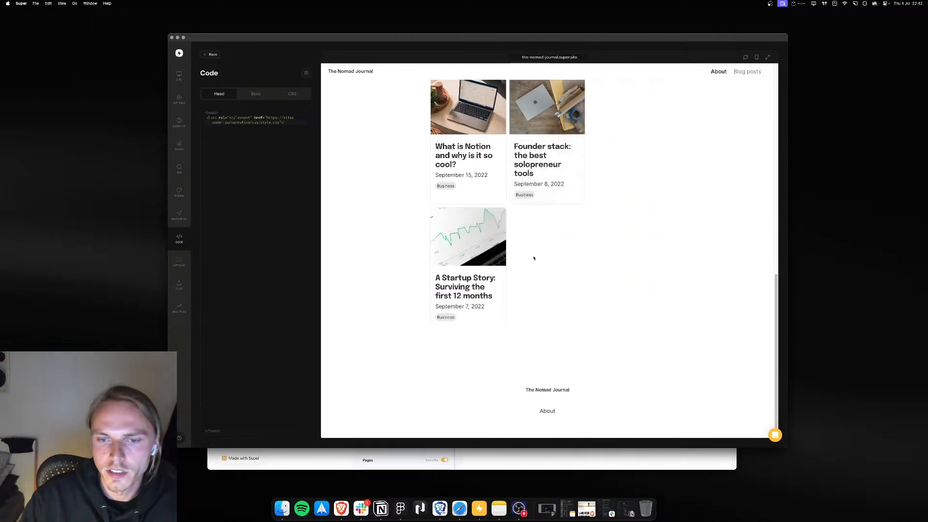
scroll(533, 258, "up", 15)
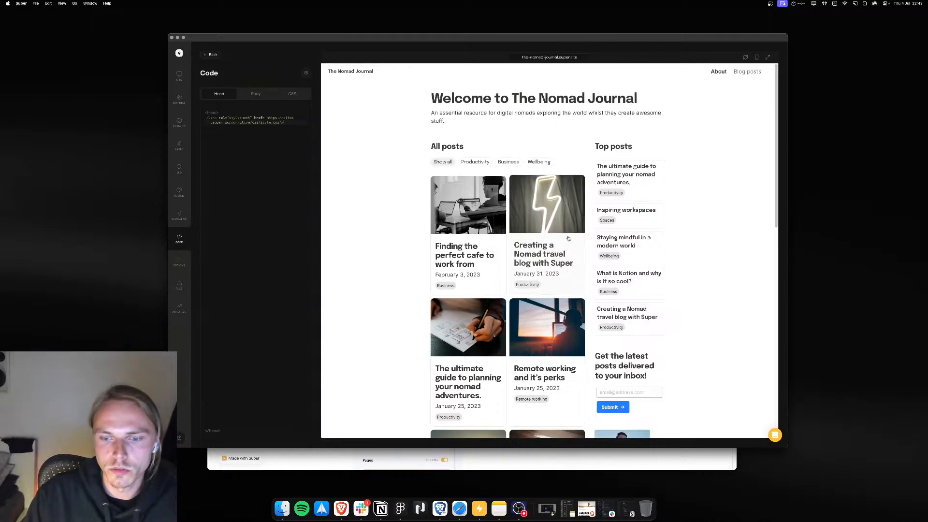
key("XF86AudioRaiseVolume")
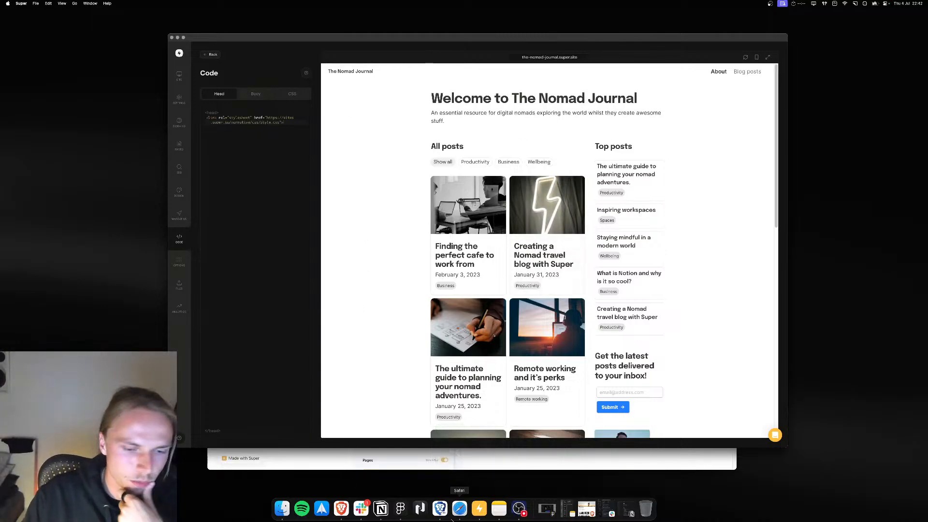
scroll(545, 149, "down", 5)
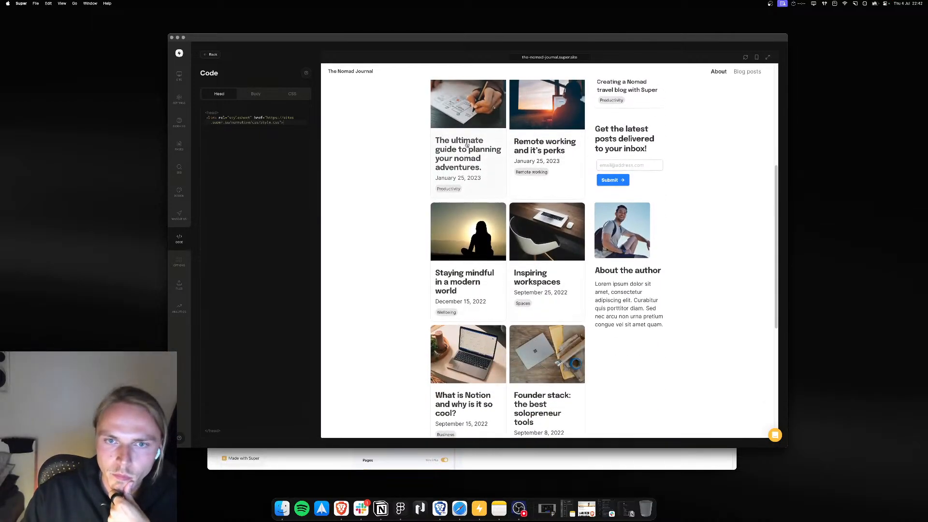
scroll(467, 150, "up", 5)
Step: Open the cafe blog post in the preview and scroll through it, then leave the Code section
left_click(487, 203)
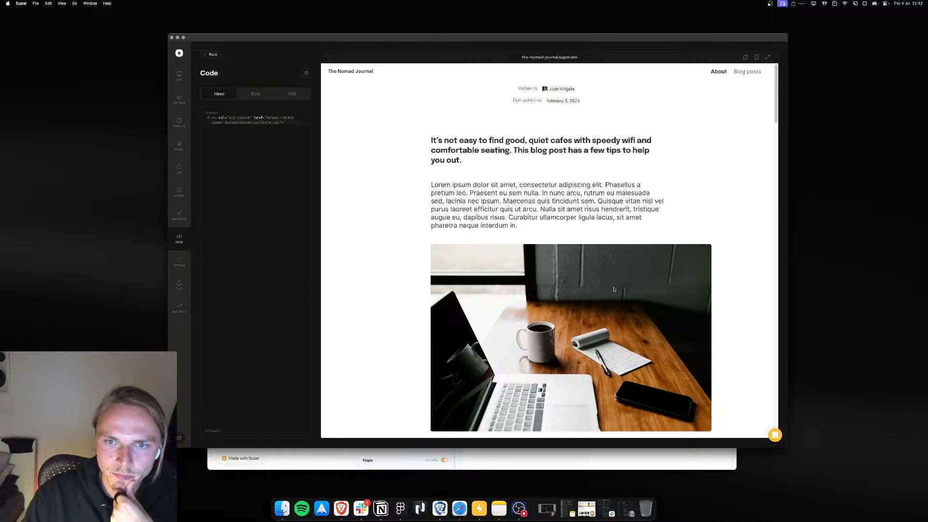
scroll(613, 289, "down", 2)
scroll(619, 192, "up", 2)
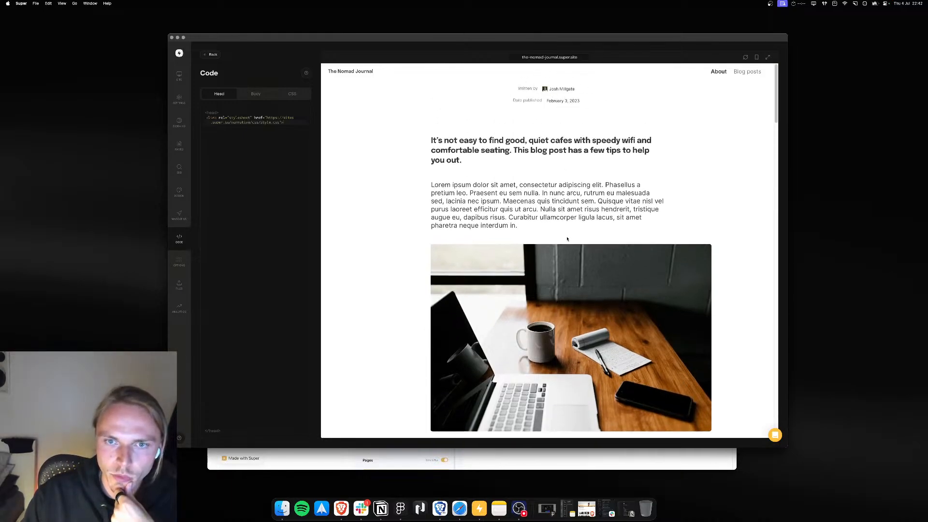
scroll(567, 238, "down", 13)
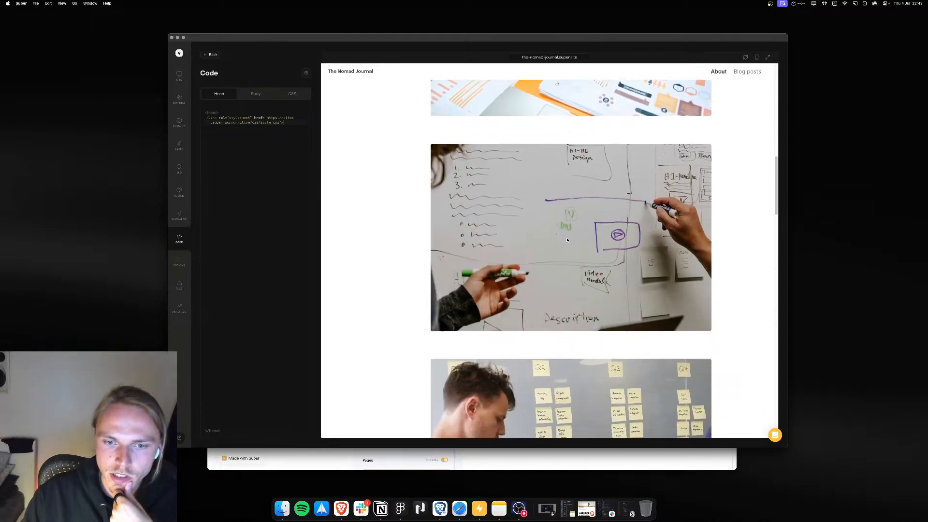
scroll(567, 239, "down", 3)
scroll(475, 104, "up", 18)
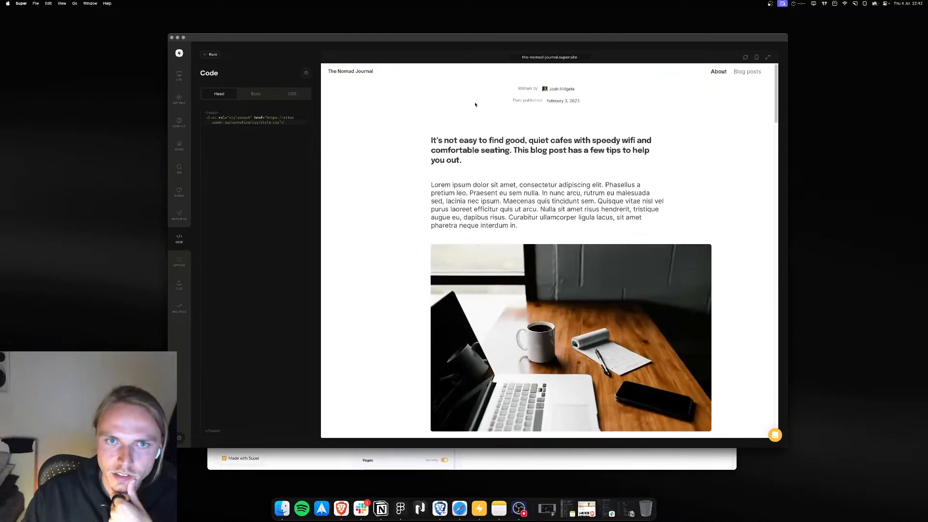
left_click(211, 54)
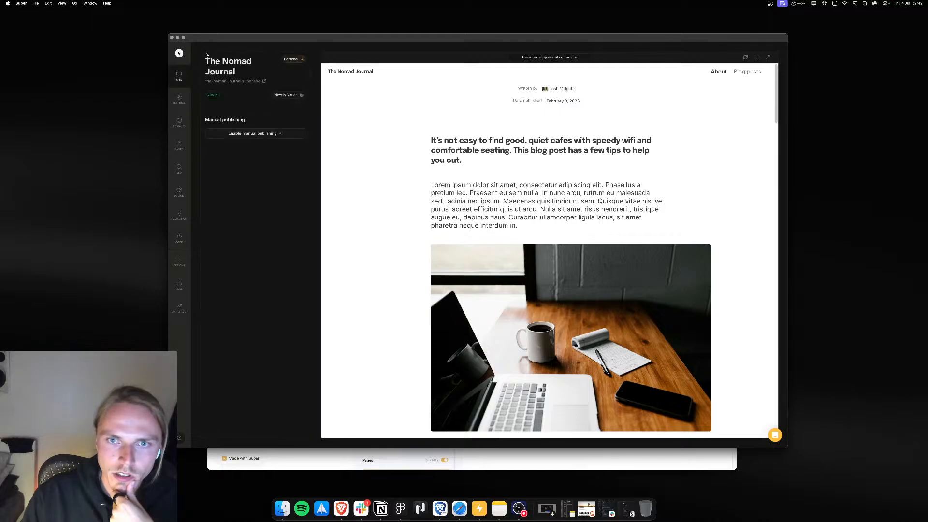